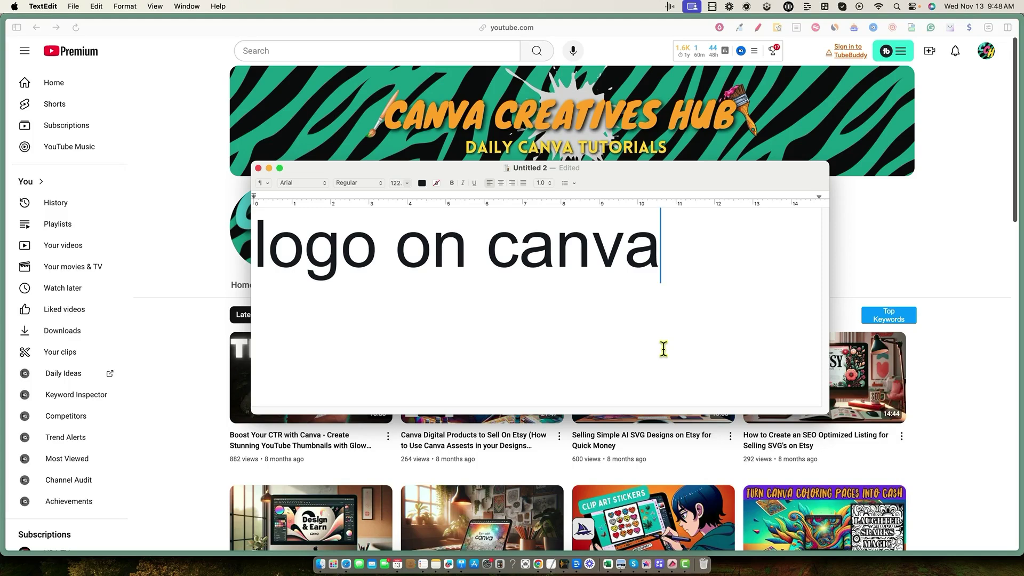
Switch to the Canva thumbnails design in the Arc browser and dismiss the completed-download notice.
left_click(926, 250)
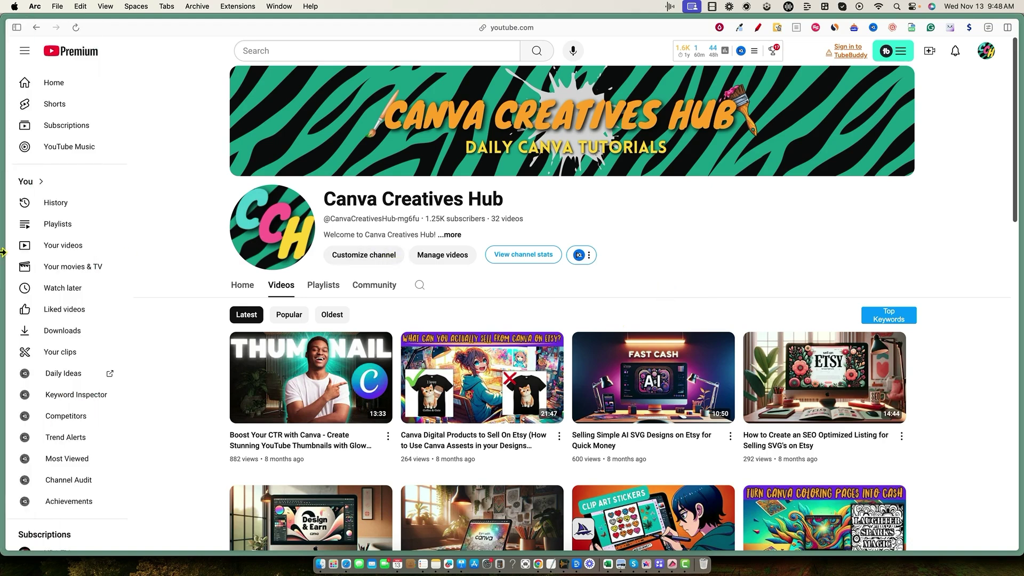
mouse_move(3, 140)
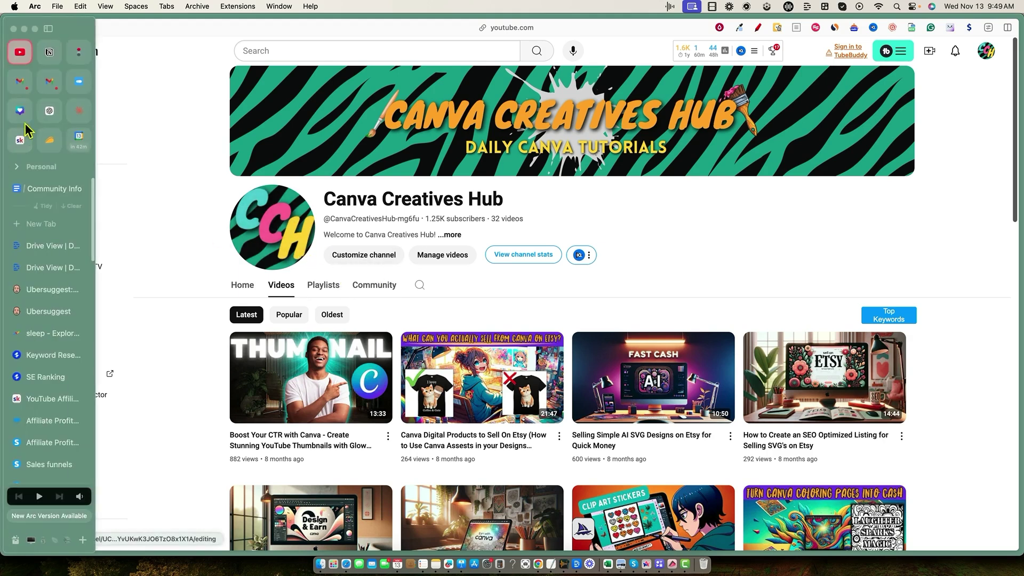
left_click(20, 111)
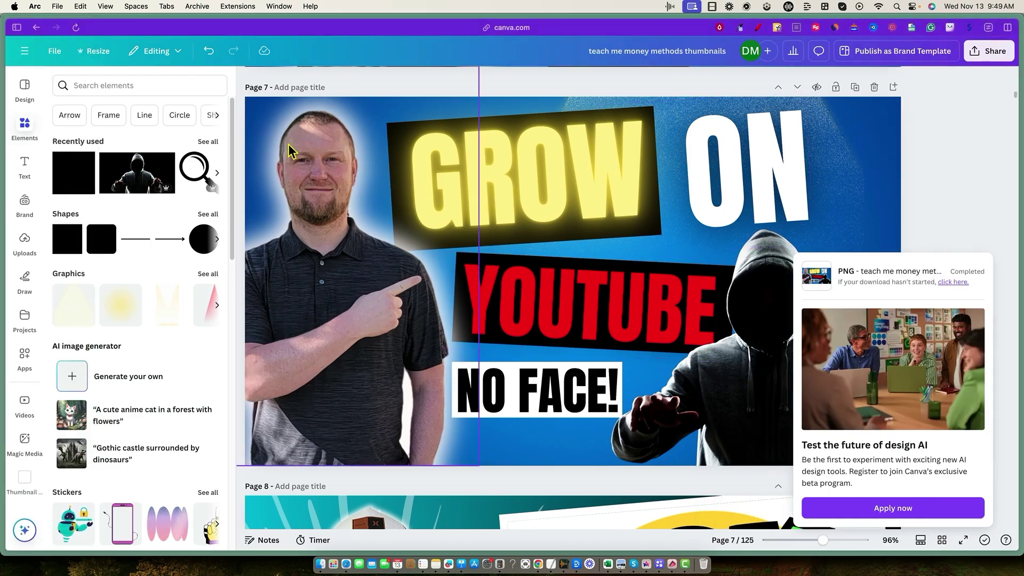
left_click(951, 197)
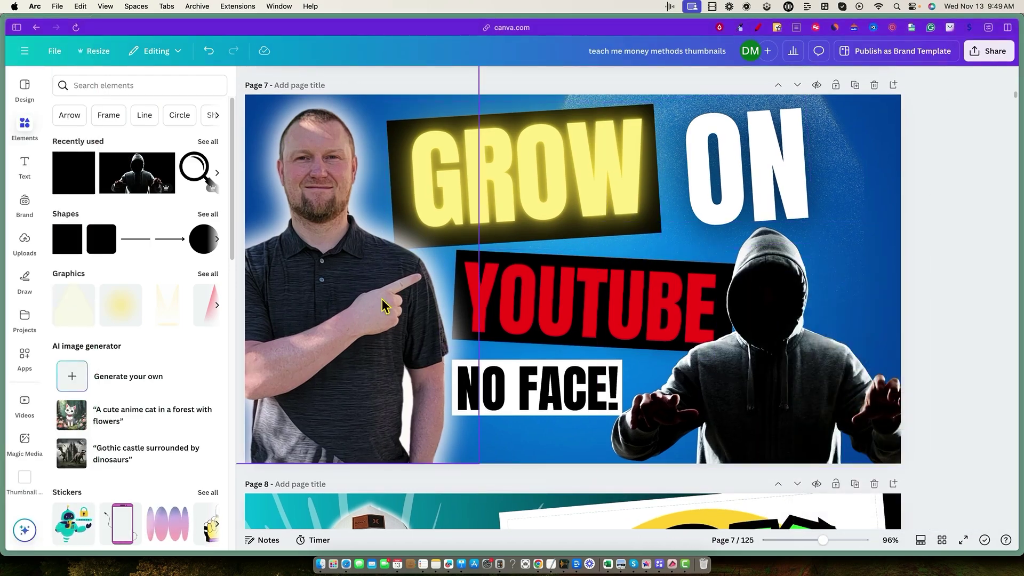
Look through the first thumbnail pages of the design and return to page 1.
scroll(754, 324, "up", 20)
scroll(760, 331, "down", 20)
scroll(760, 331, "down", 12)
scroll(760, 331, "up", 18)
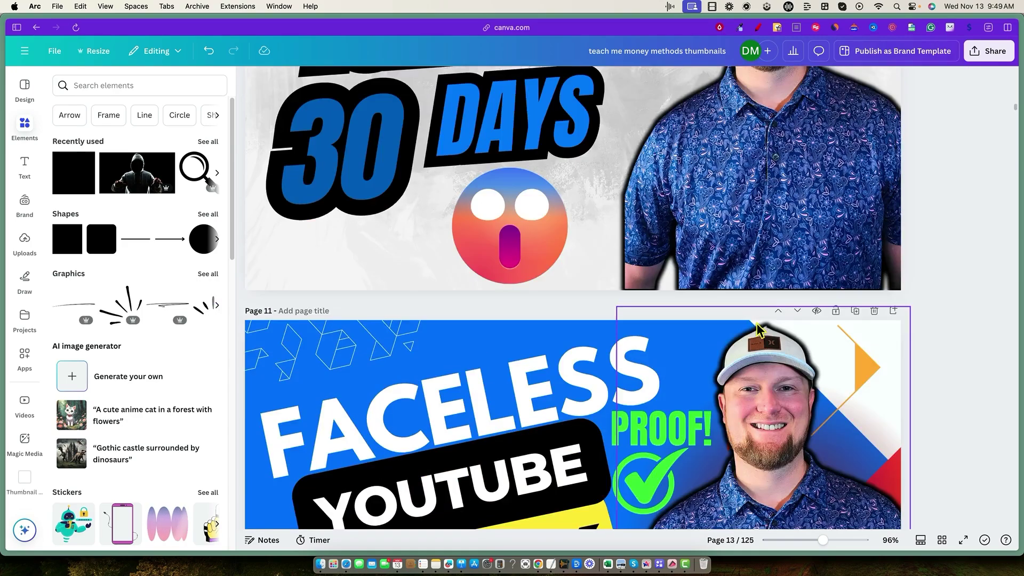
scroll(760, 329, "up", 15)
scroll(640, 278, "up", 5)
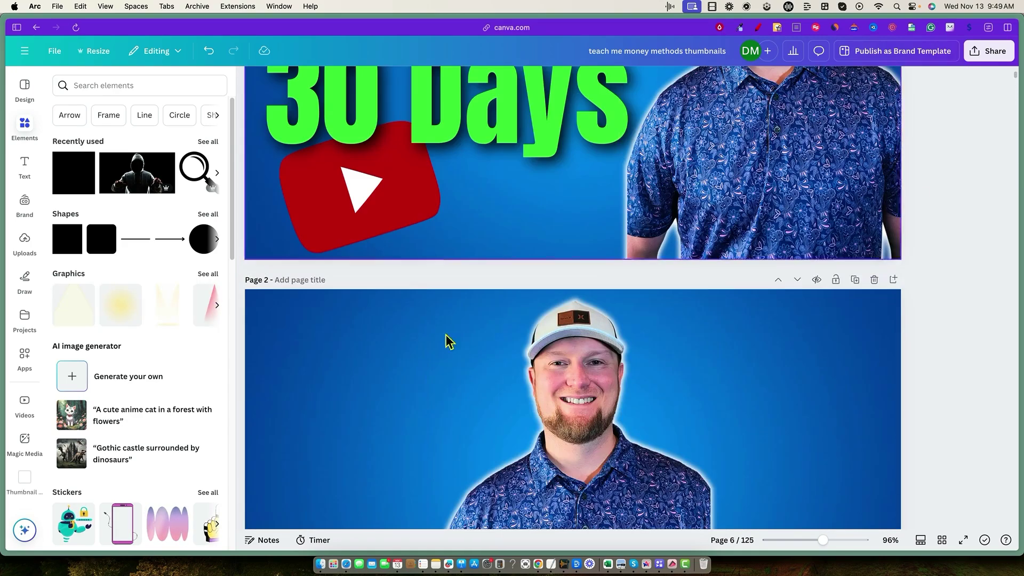
scroll(902, 246, "up", 5)
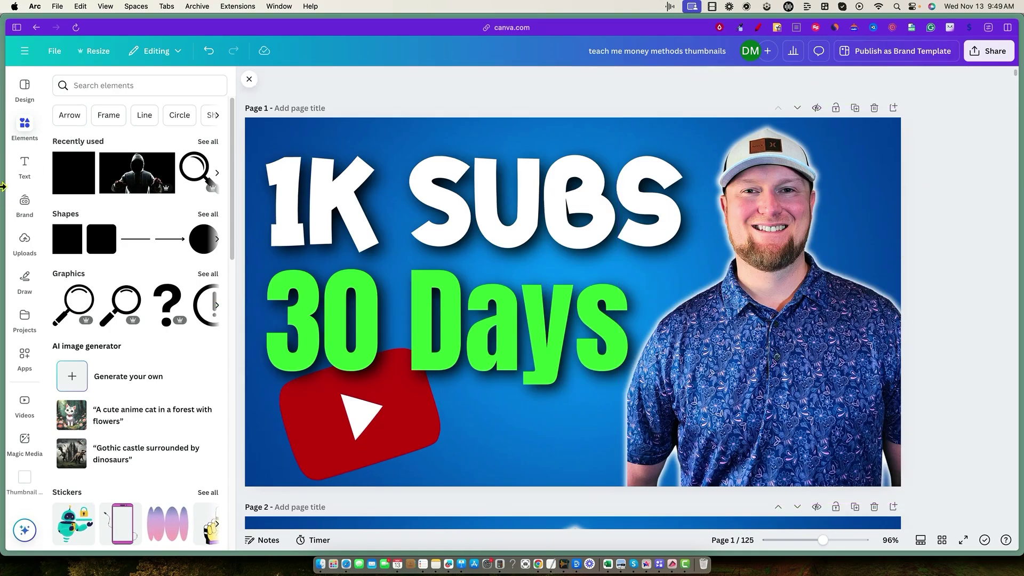
Return to the Canva home page and create a new blank Logo design of 500 × 500 px.
left_click(25, 53)
left_click(69, 54)
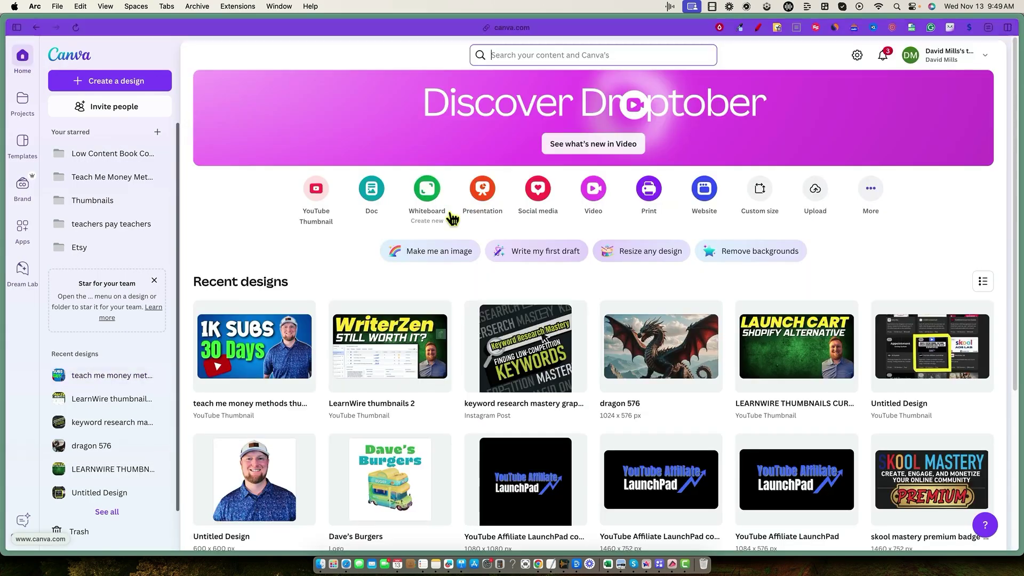
scroll(719, 413, "down", 5)
scroll(747, 413, "down", 3)
scroll(779, 413, "up", 7)
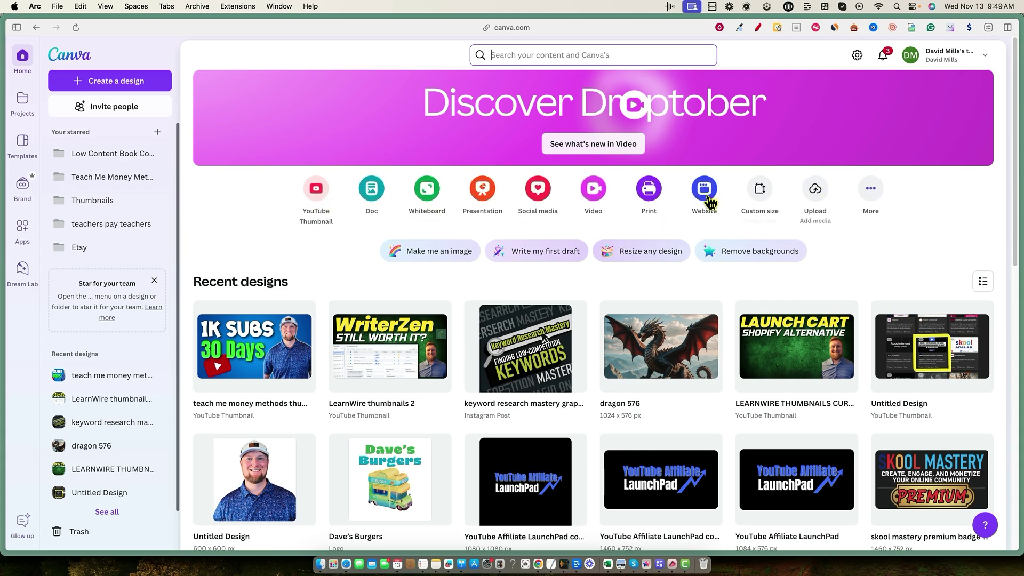
left_click(872, 192)
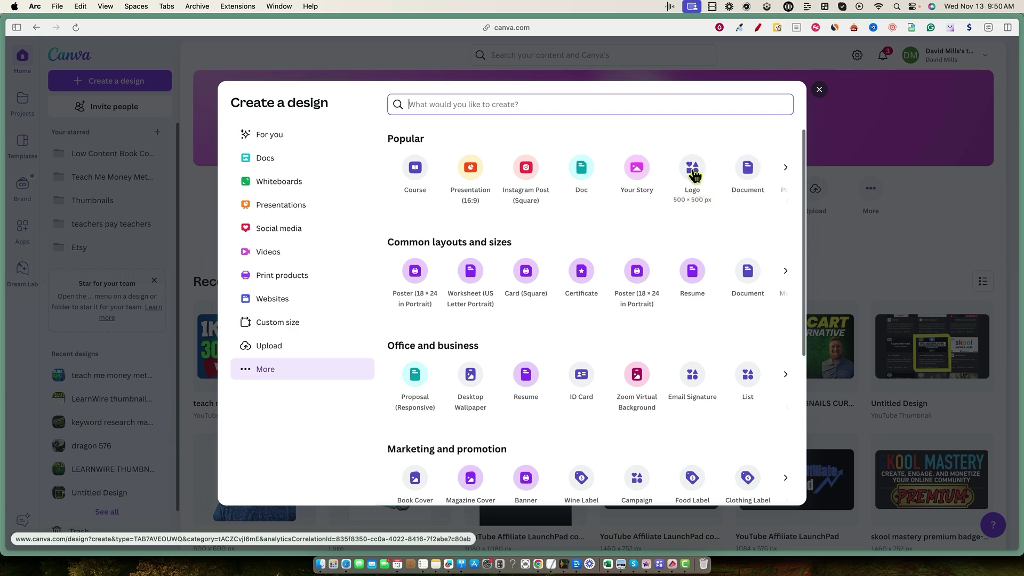
left_click(694, 173)
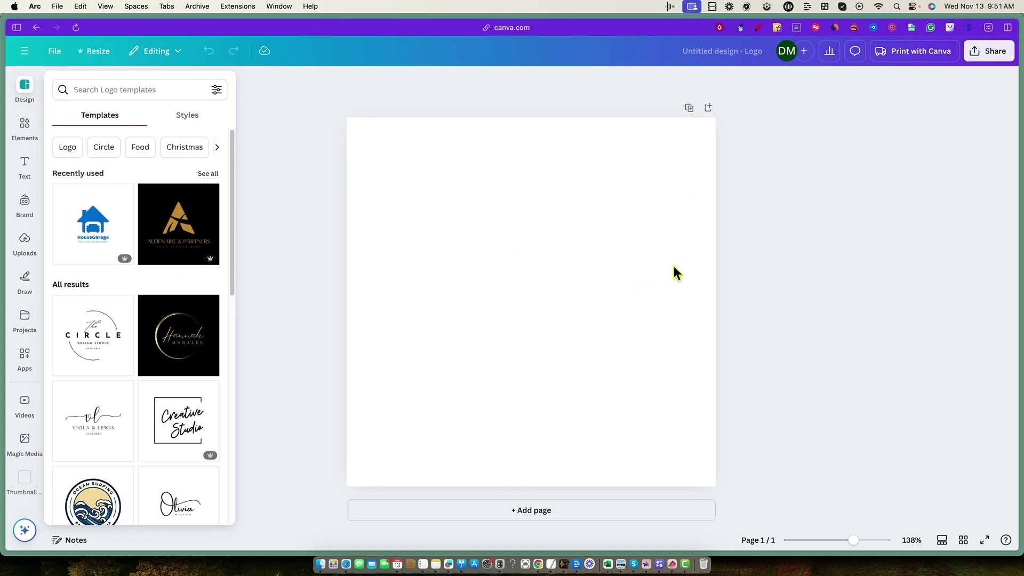
Apply the black and blue Dragons E-Sport logo template to the blank page.
left_click(758, 268)
left_click(450, 259)
left_click(242, 177)
left_click(35, 102)
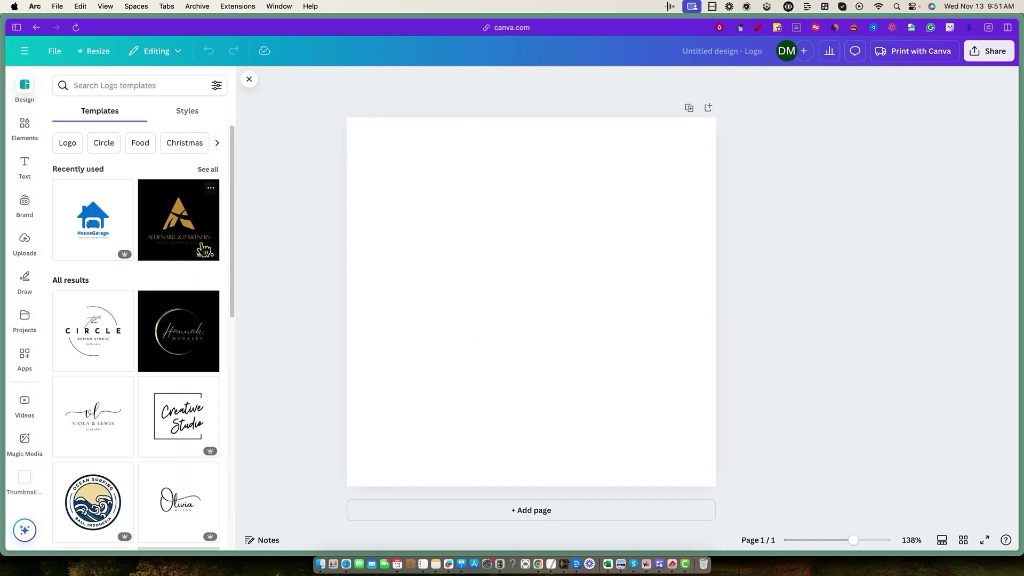
scroll(162, 267, "down", 10)
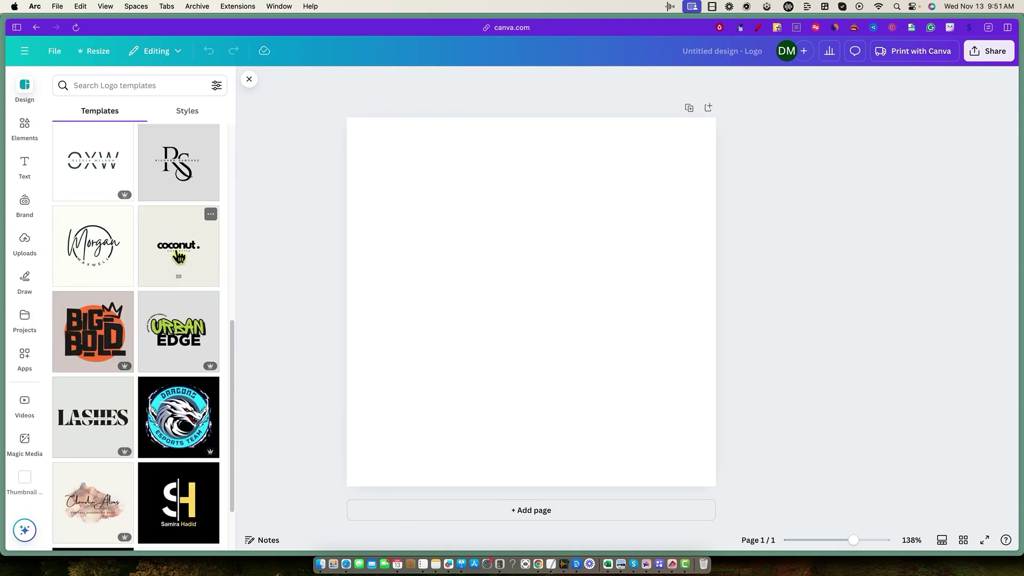
left_click(188, 435)
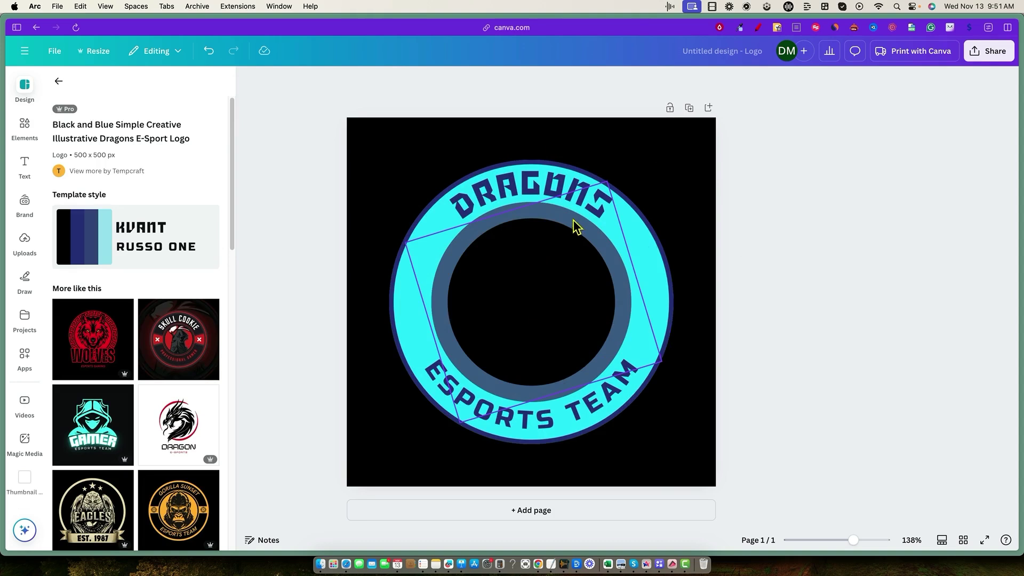
Replace the curved text DRAGONS with "dAve's" and ESPORTS TEAM with "VIDEO GAMES".
double_click(541, 182)
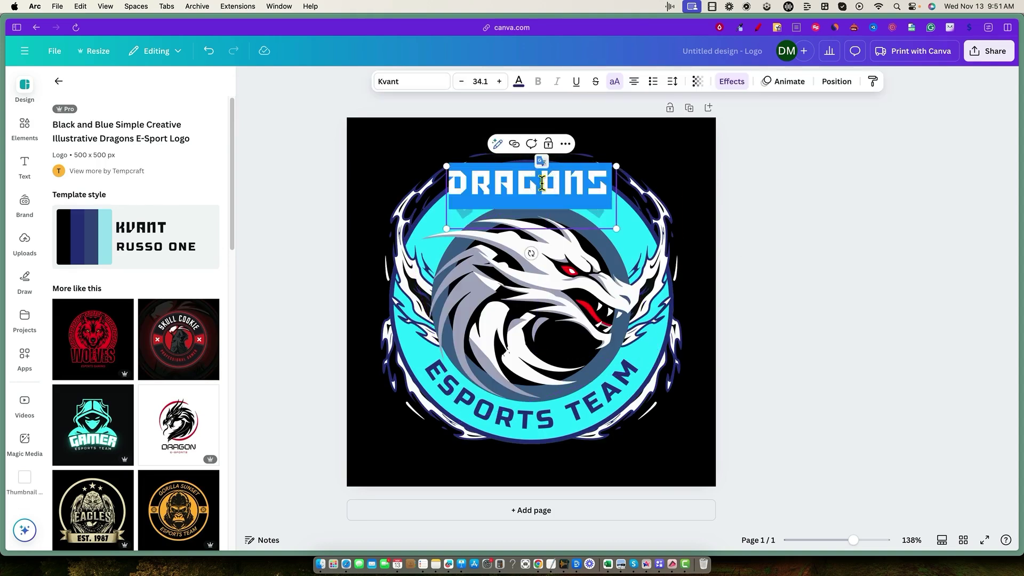
type("dAve's")
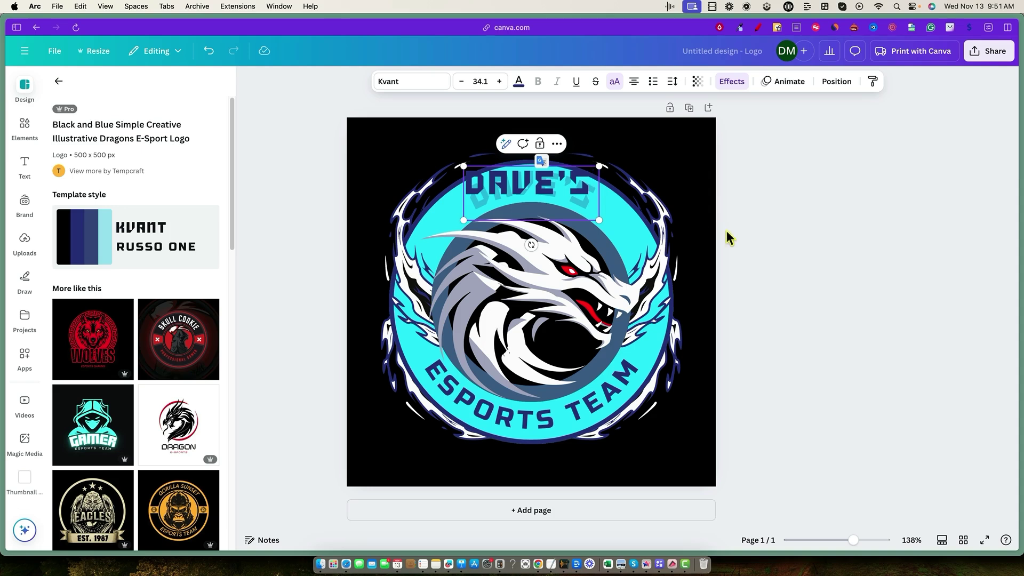
left_click(771, 243)
double_click(472, 414)
type("VIDEO GAMES")
left_click(770, 359)
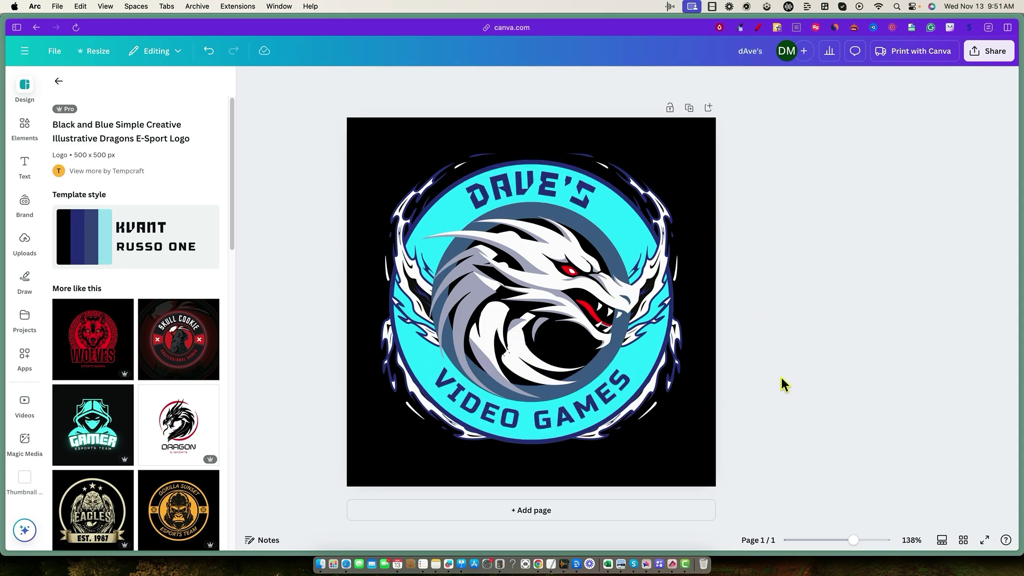
Recolour the navy outlines of the upper-left flame to coral red and the upper-right flame to red.
left_click(422, 236)
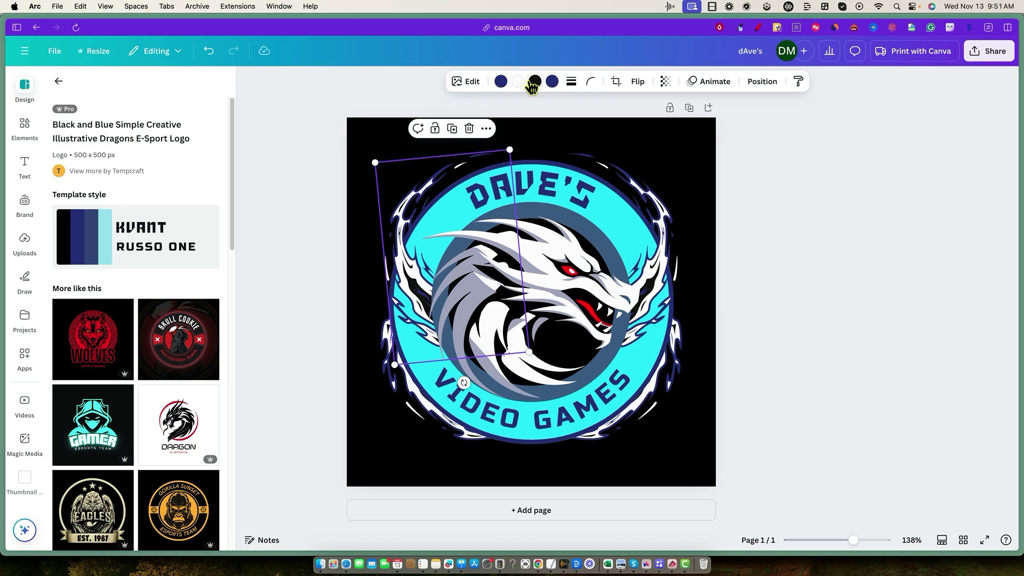
left_click(500, 82)
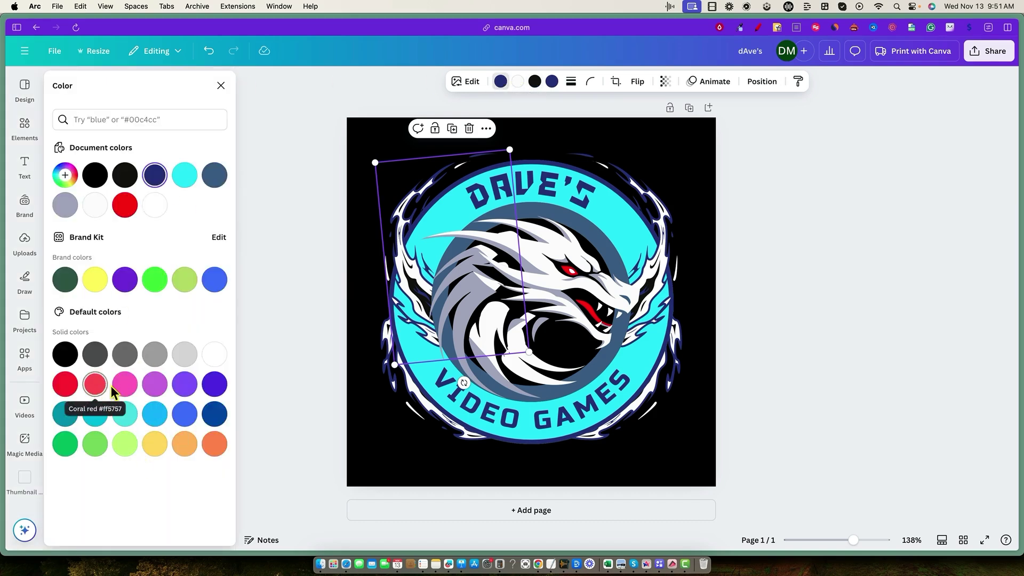
left_click(98, 387)
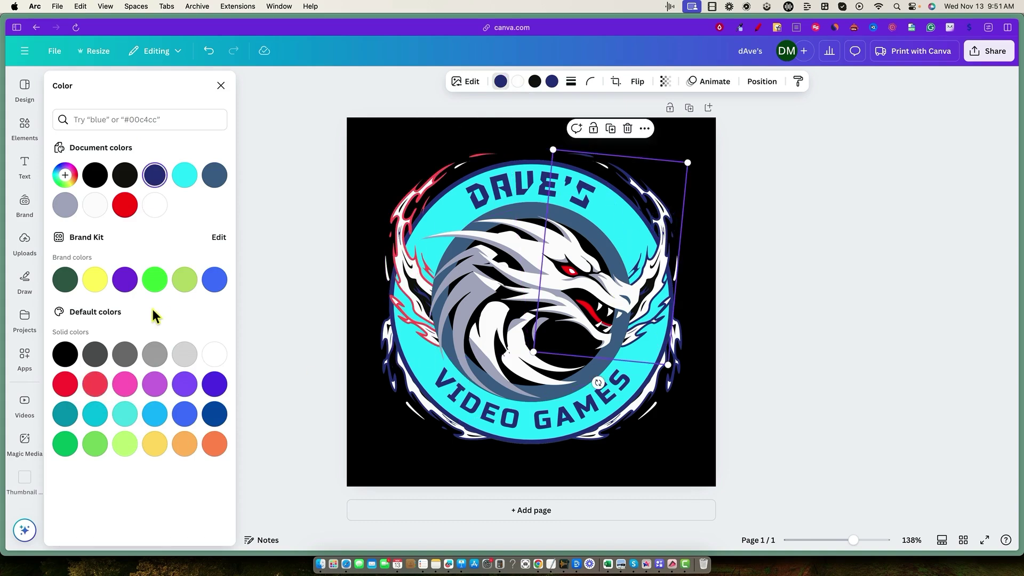
left_click(66, 384)
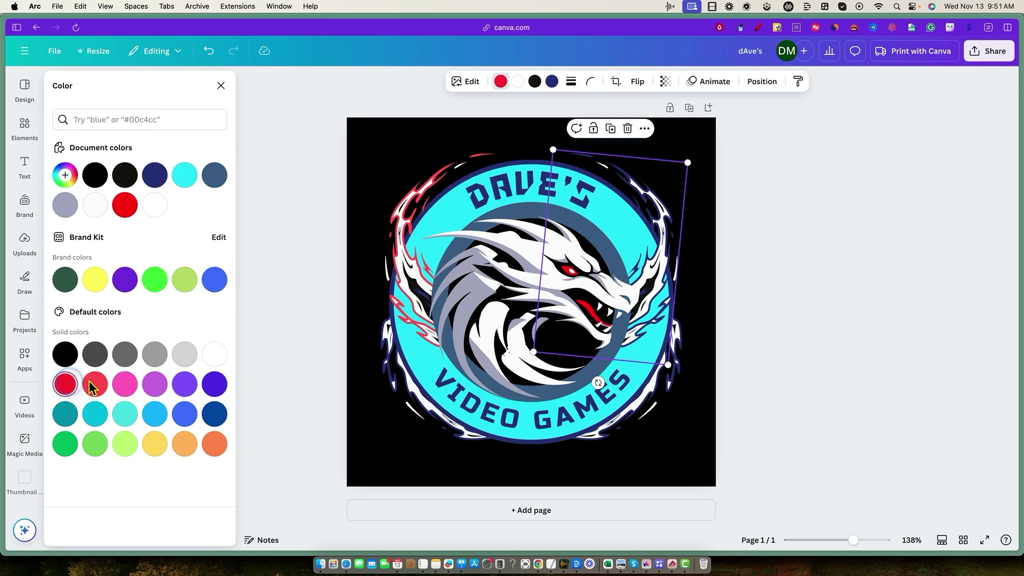
Recolour the navy outlines of the lower-right flame to red and the lower-left flame to coral red, and clear the selection.
left_click(644, 409)
left_click(694, 355)
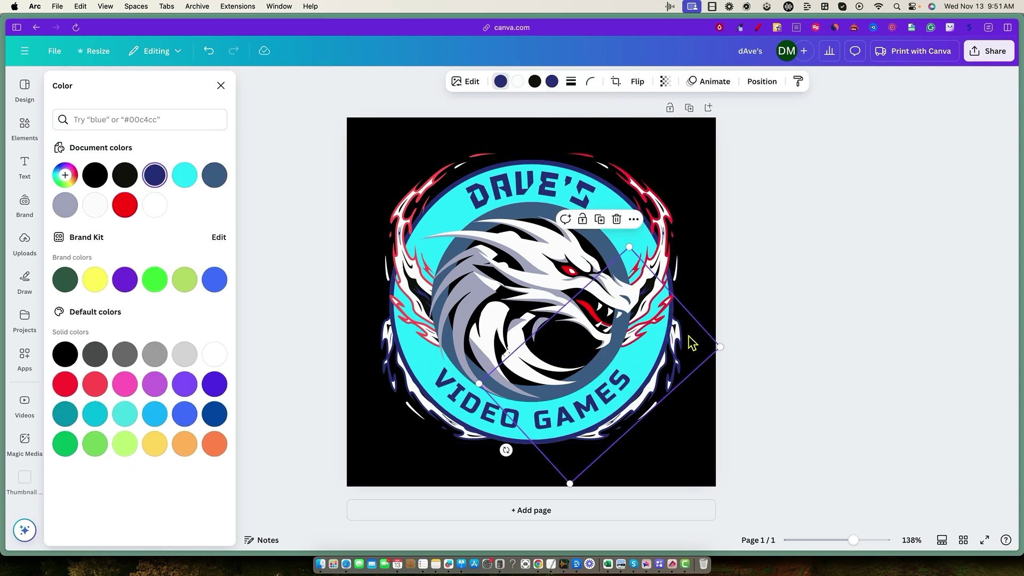
left_click(74, 391)
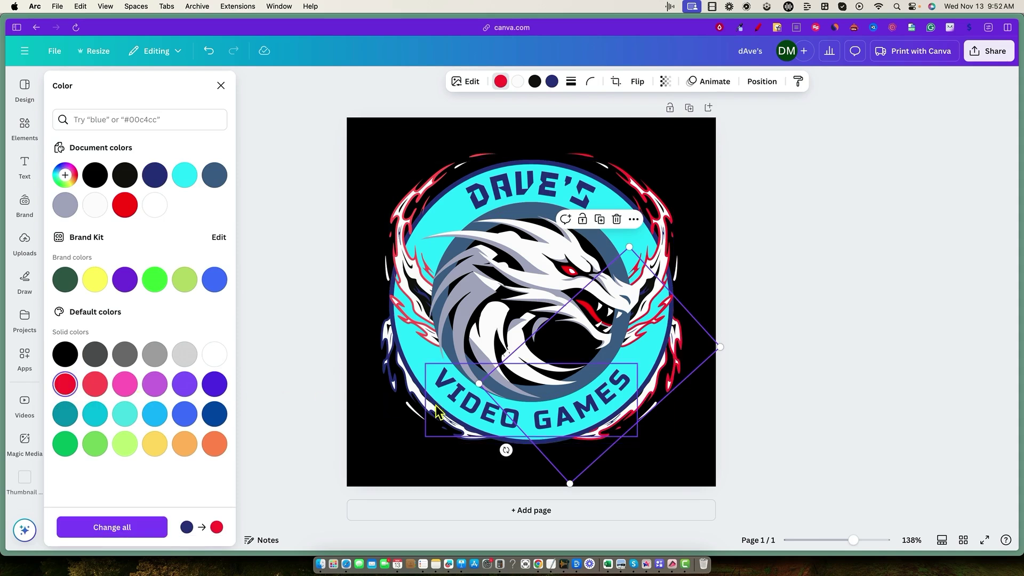
left_click(385, 374)
left_click(95, 384)
key("Escape")
left_click(894, 324)
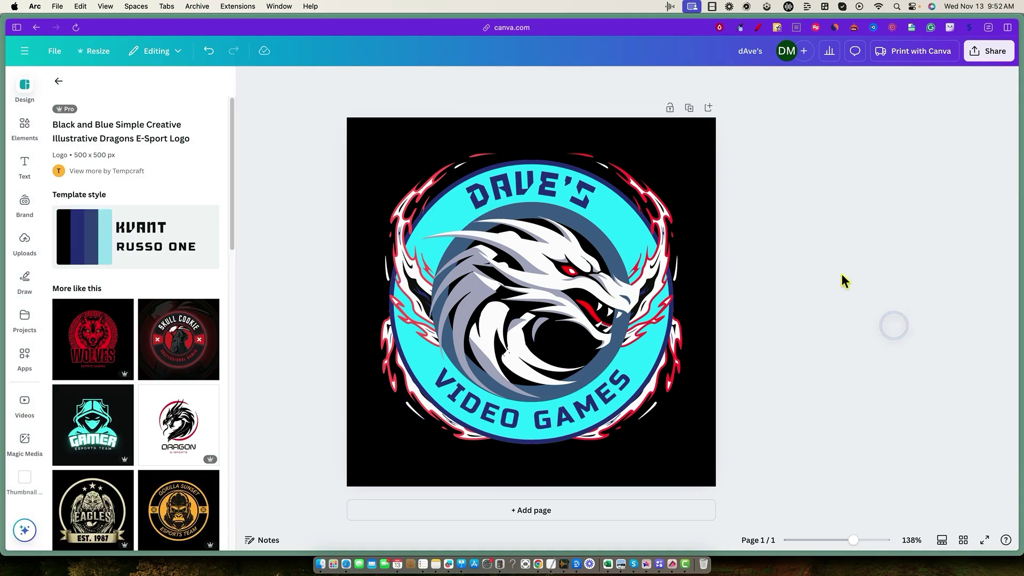
Move the dragon illustration out of the circle's centre toward the lower right of the page.
left_click(638, 237)
left_click(567, 217)
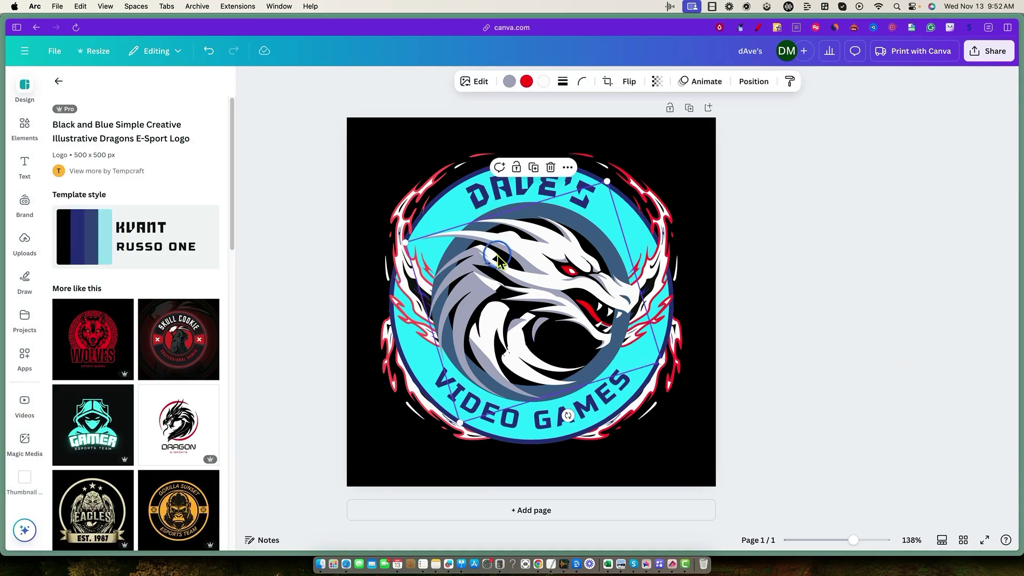
left_click_drag(567, 217, 561, 321)
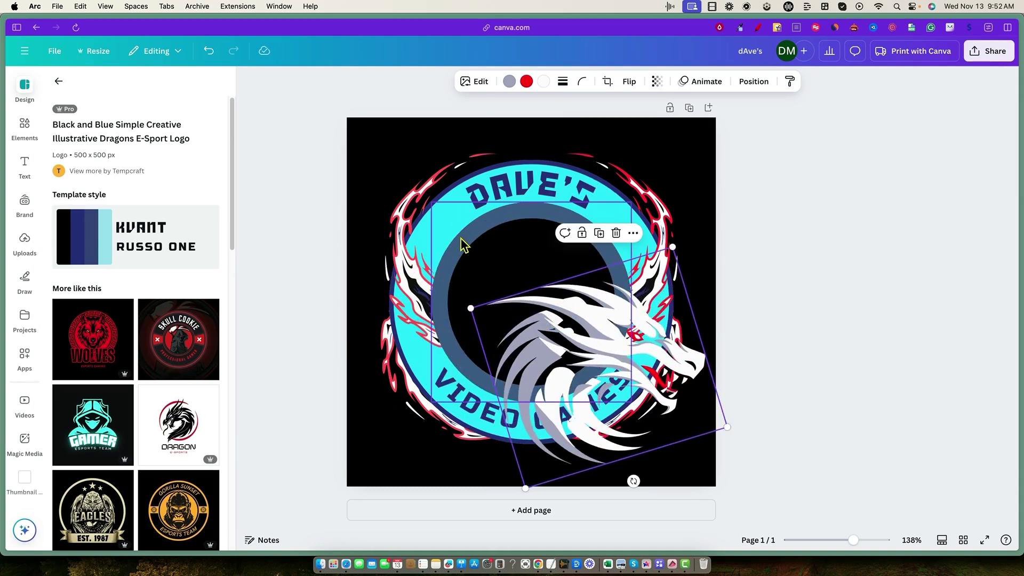
Try purple, red and navy blue fills on the outer cyan ring and settle on coral red.
left_click(477, 225)
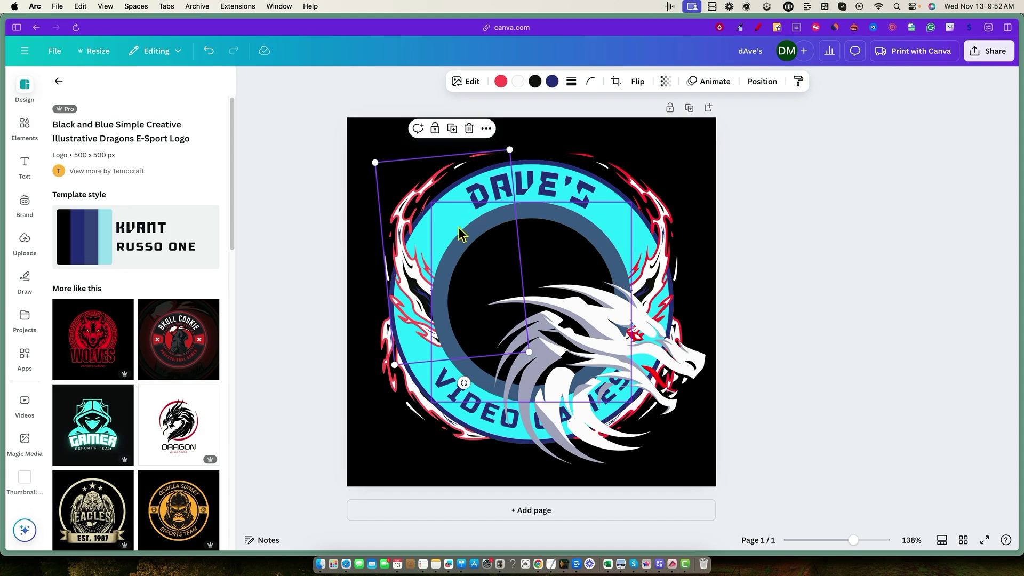
left_click(442, 235)
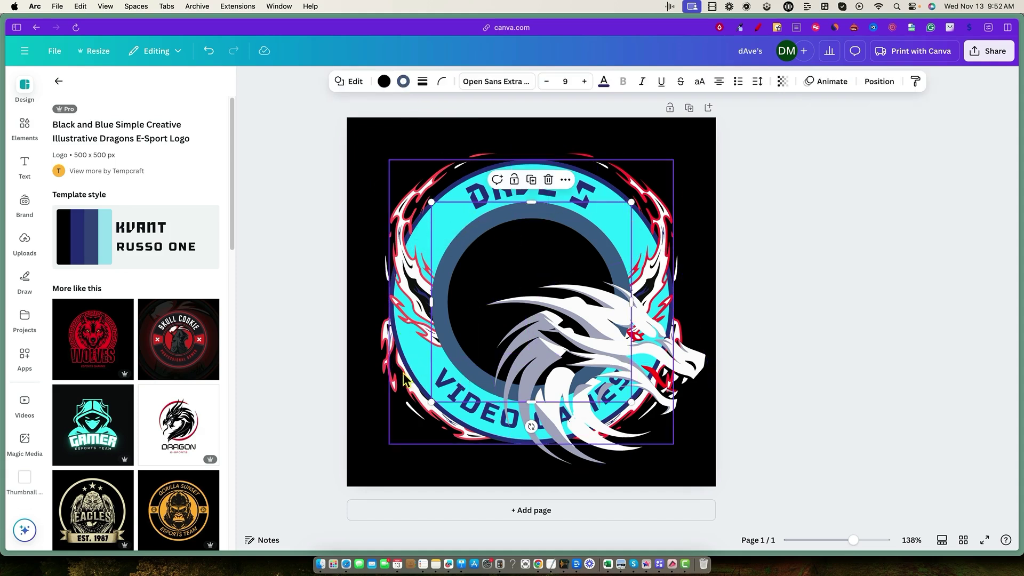
left_click(420, 378)
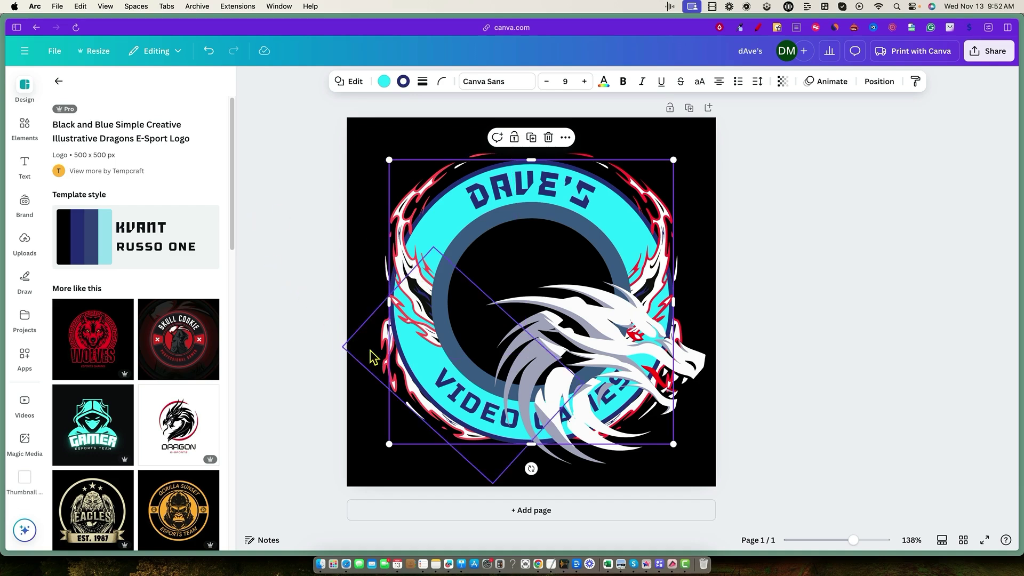
left_click(384, 81)
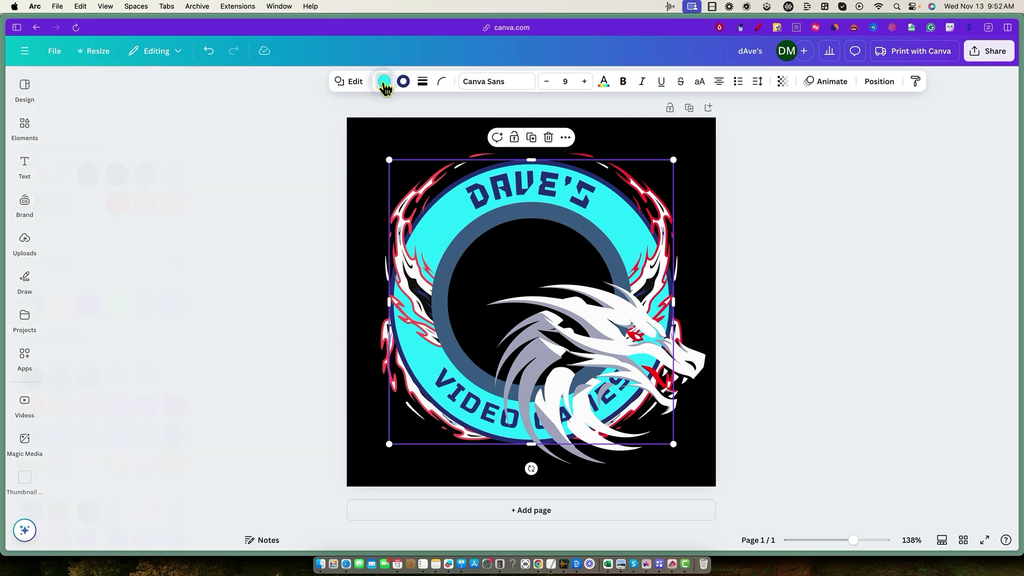
left_click(122, 305)
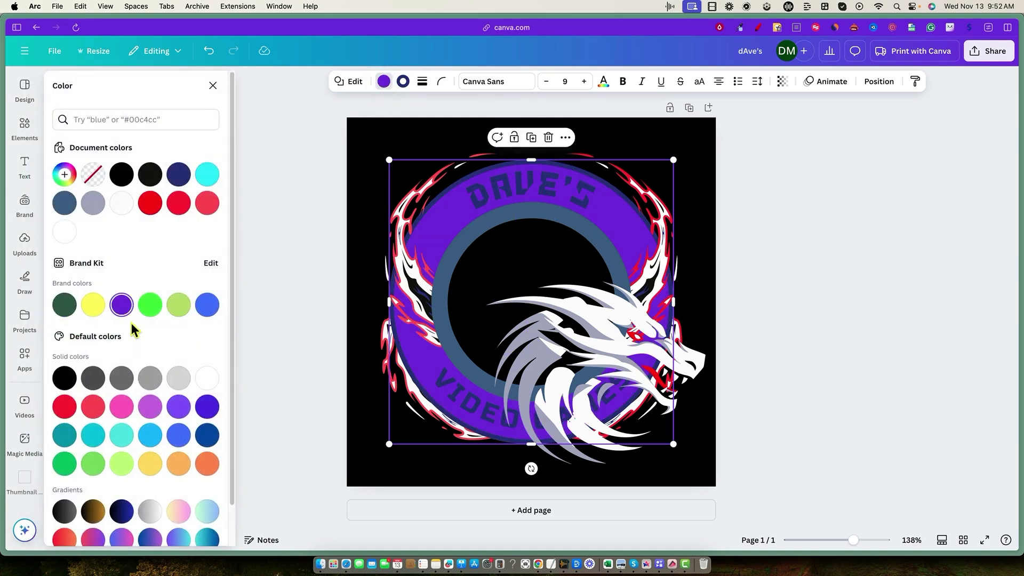
left_click(151, 211)
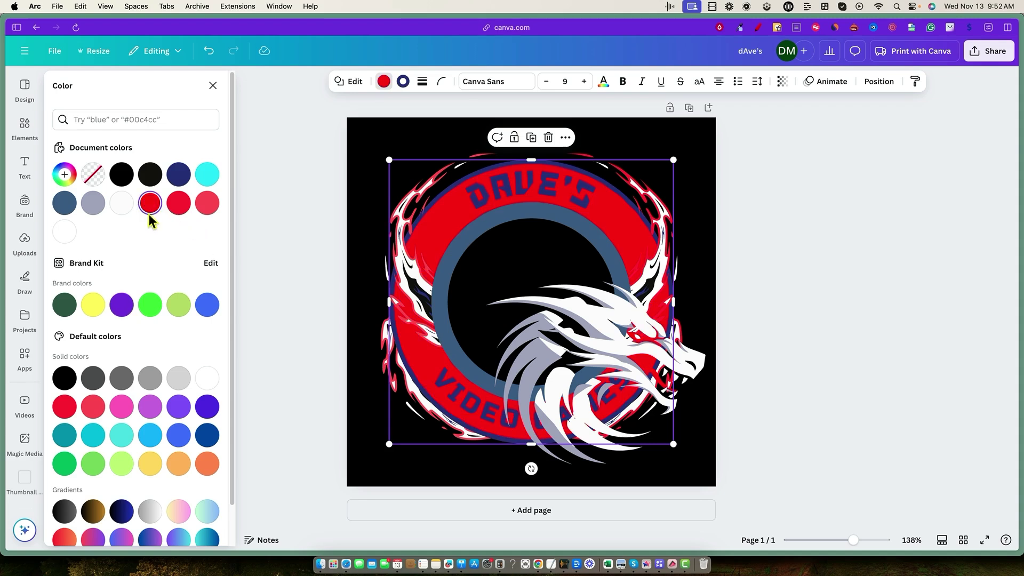
left_click(178, 175)
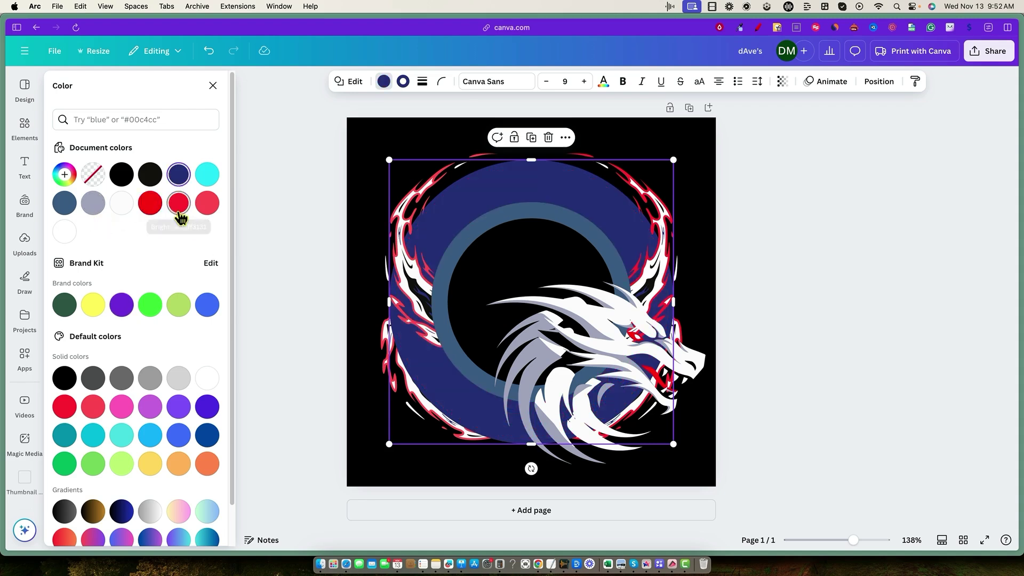
left_click(182, 309)
left_click(92, 406)
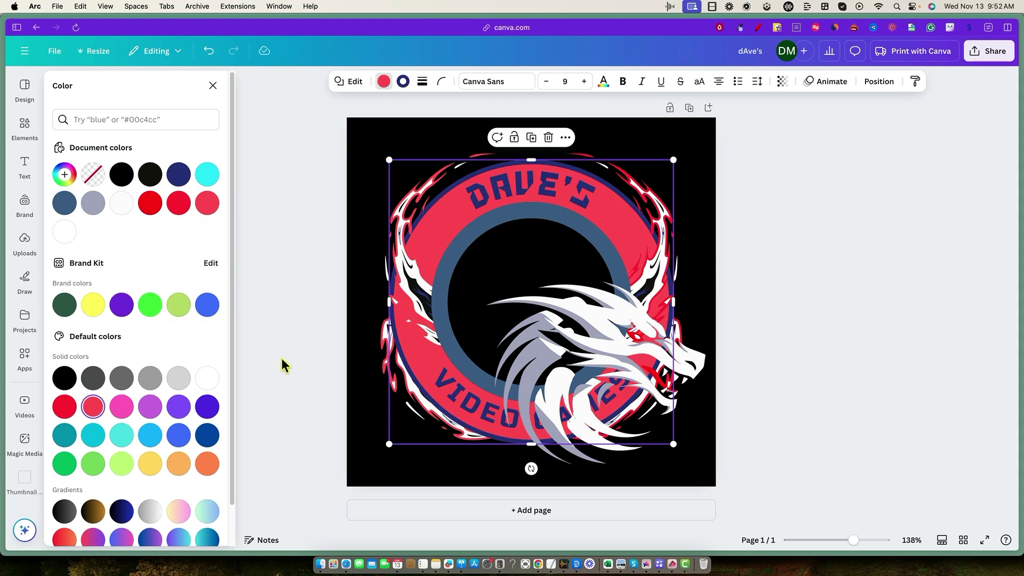
left_click(542, 208)
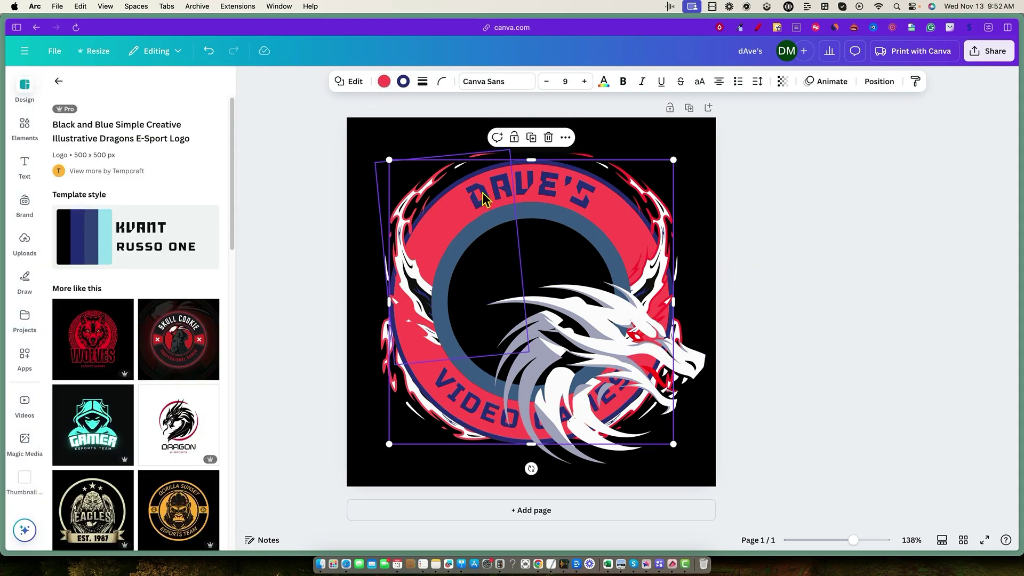
Recolour the curved name text along the top of the ring white and move the dragon back into the circle's centre.
left_click(529, 188)
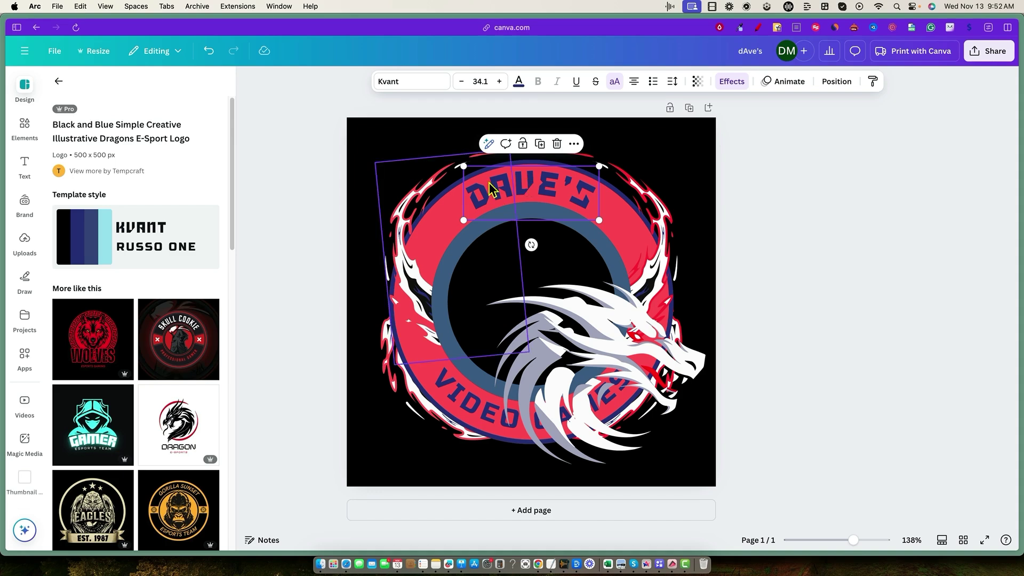
double_click(531, 188)
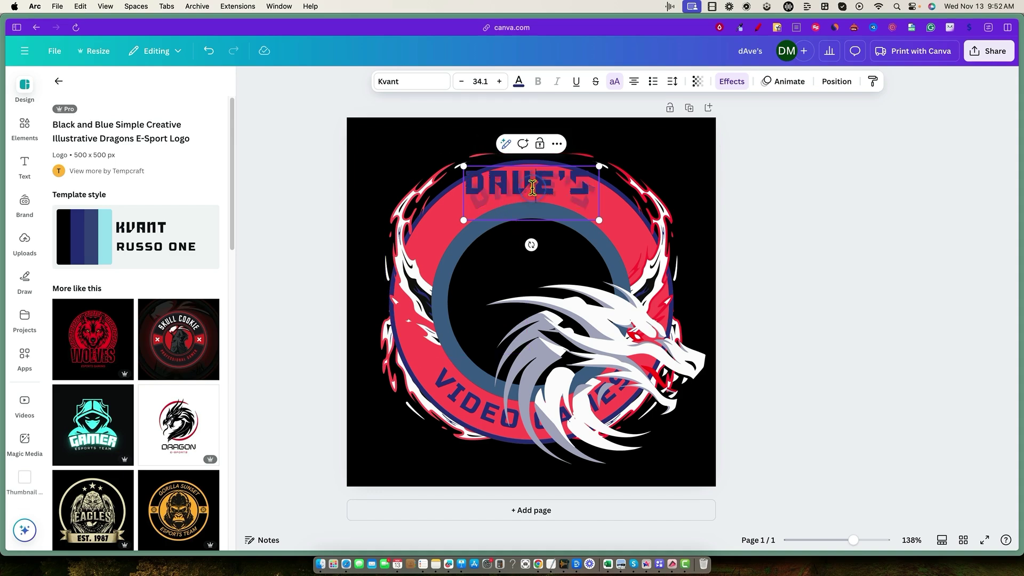
left_click(518, 81)
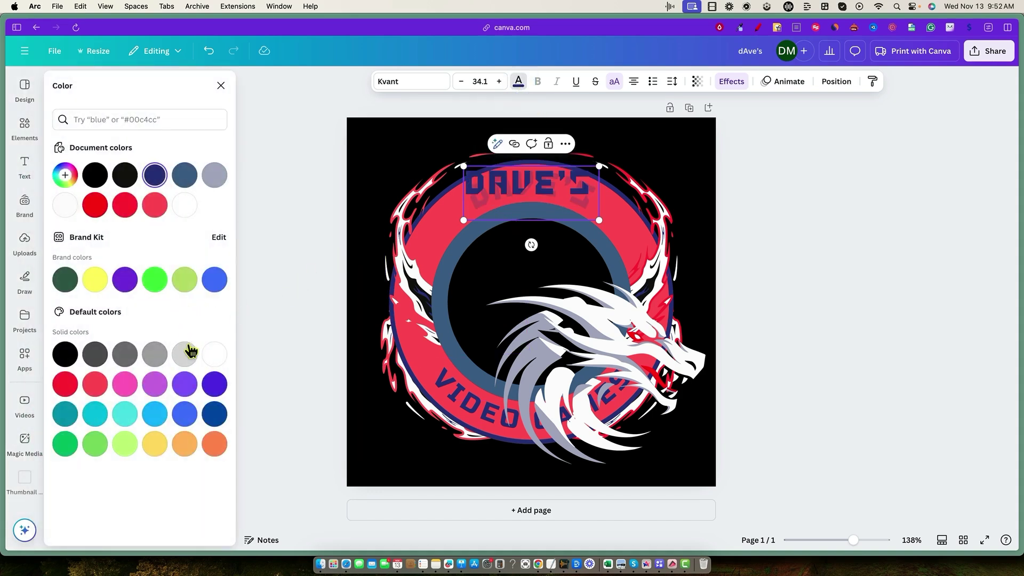
left_click(212, 355)
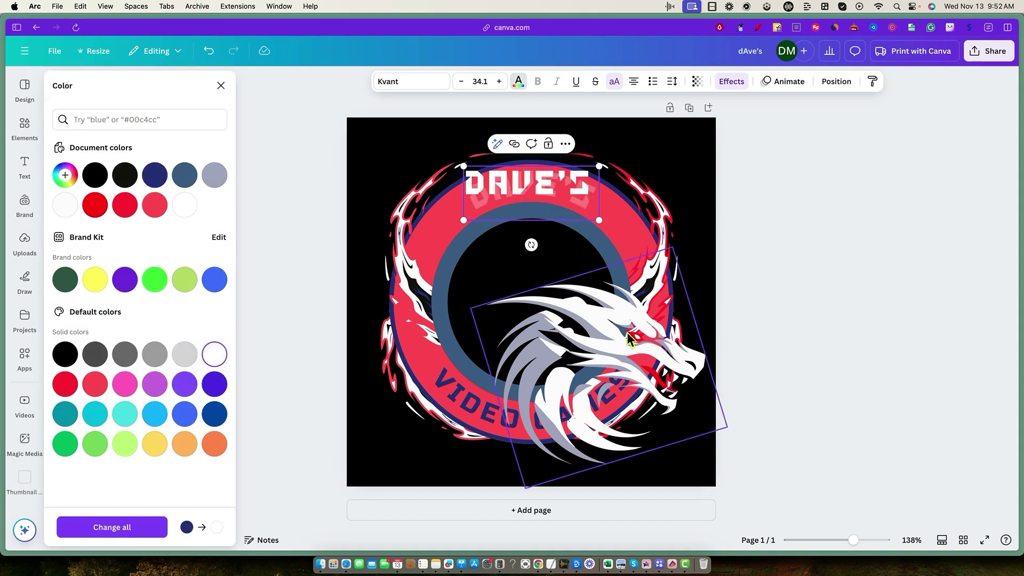
left_click(831, 339)
left_click_drag(585, 343, 571, 264)
double_click(489, 419)
double_click(491, 417)
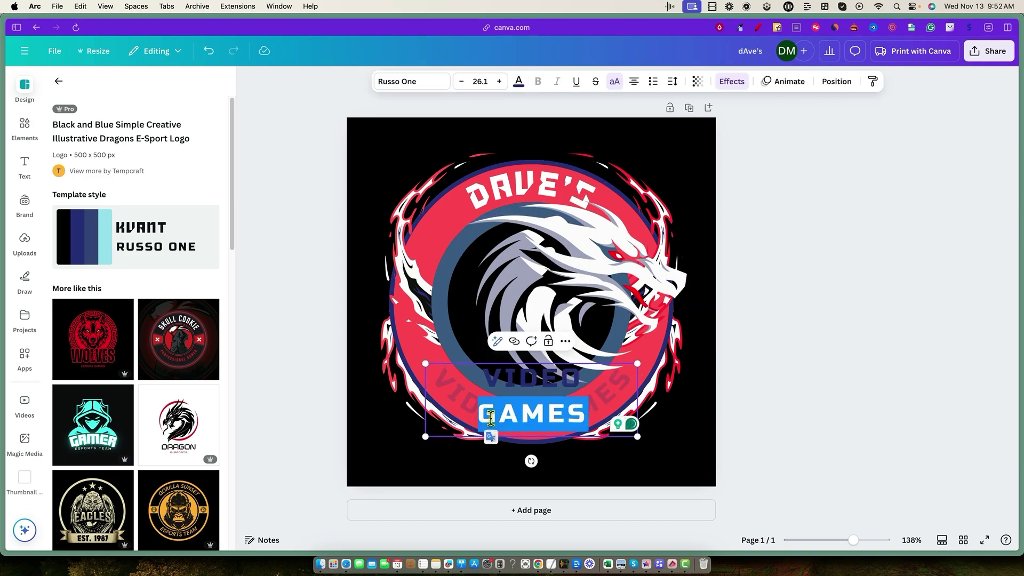
triple_click(491, 417)
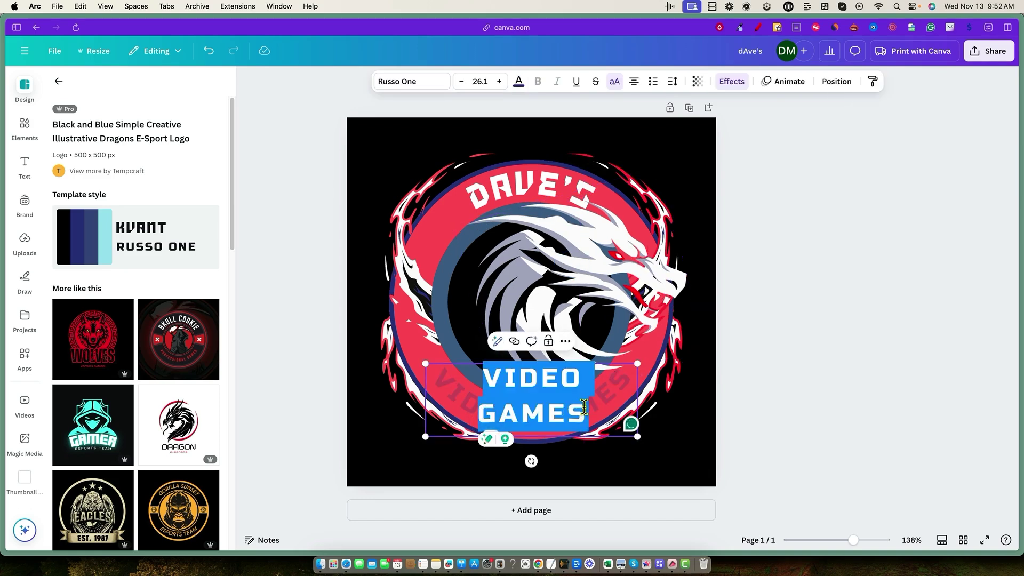
left_click(771, 388)
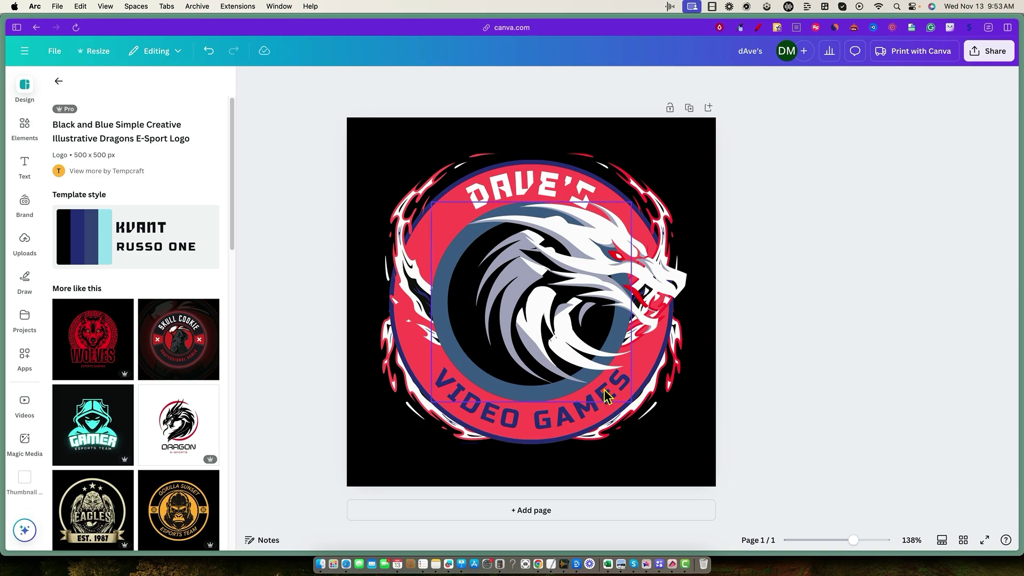
left_click(561, 418)
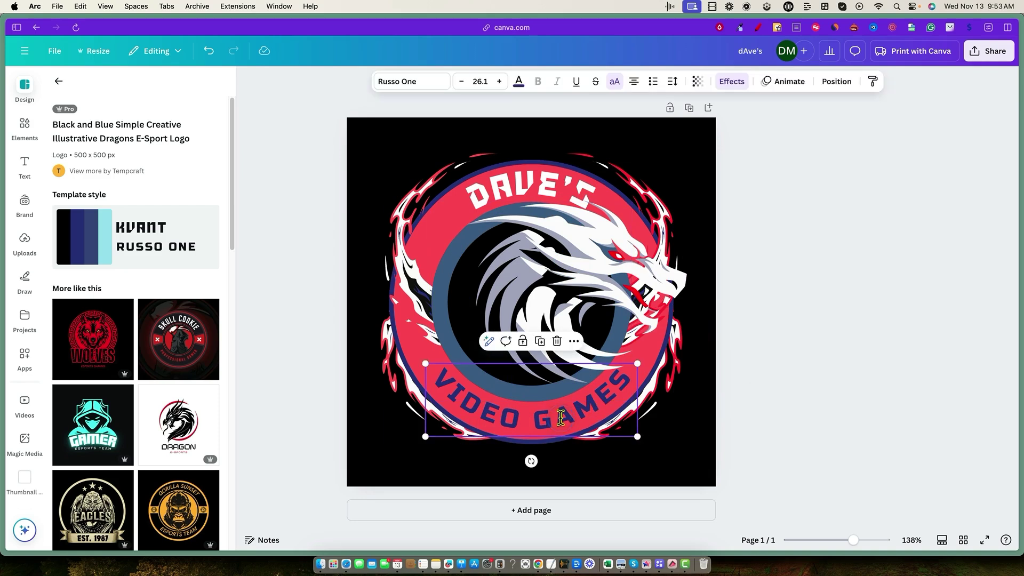
double_click(561, 418)
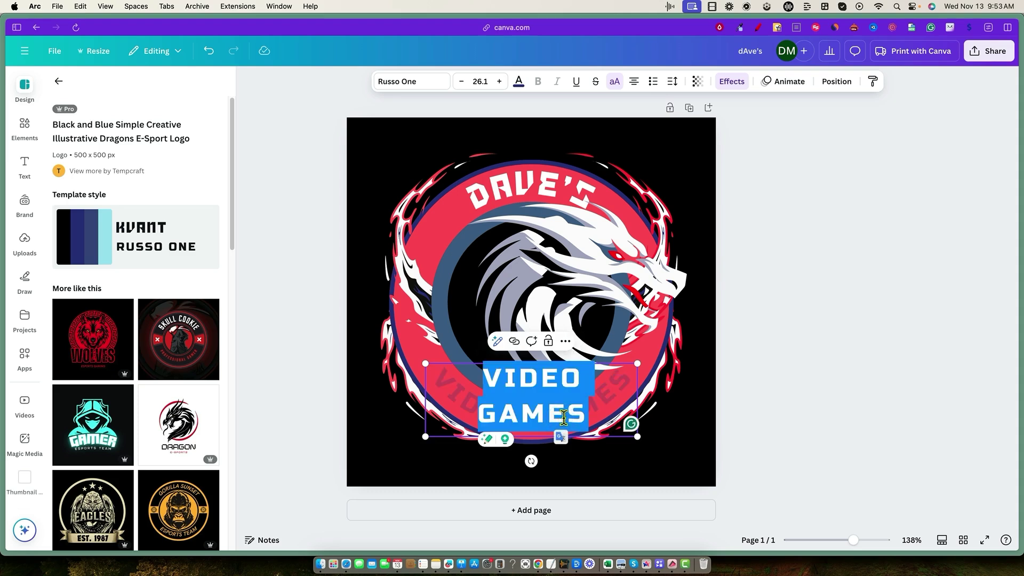
left_click(695, 405)
Recolour the whole curved VIDEO GAMES text along the bottom of the ring white.
left_click(561, 418)
double_click(561, 418)
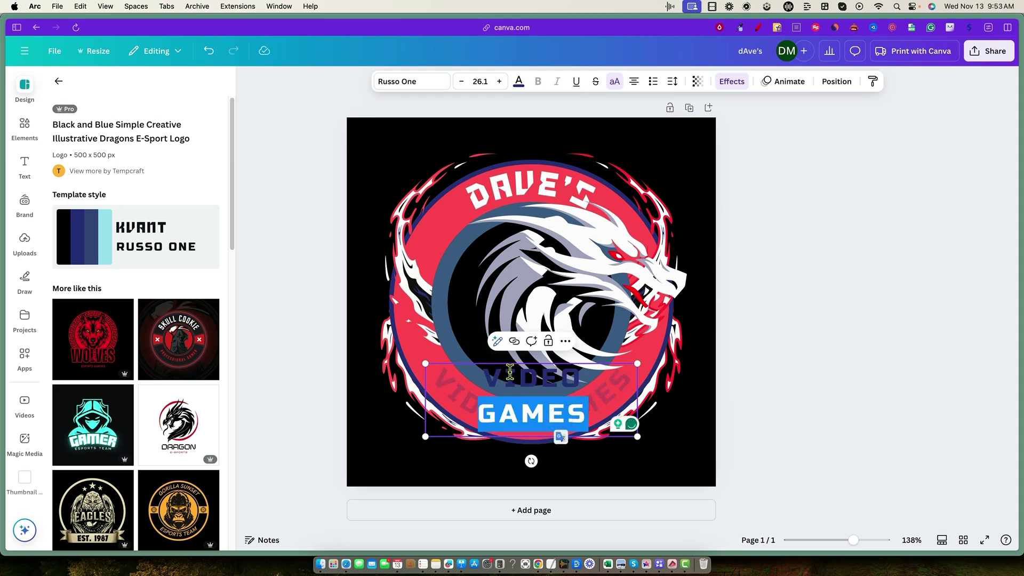
triple_click(554, 404)
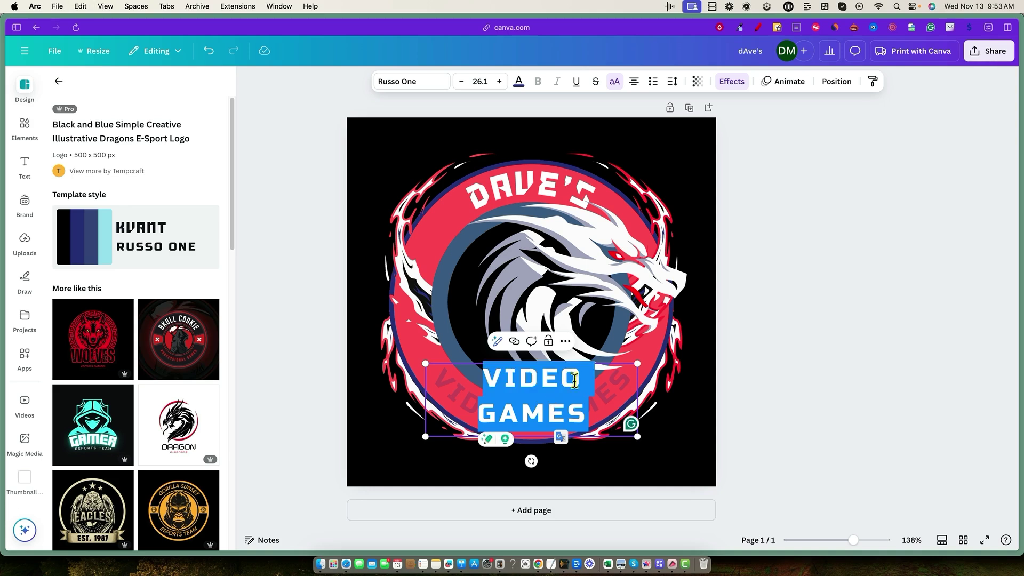
left_click(518, 81)
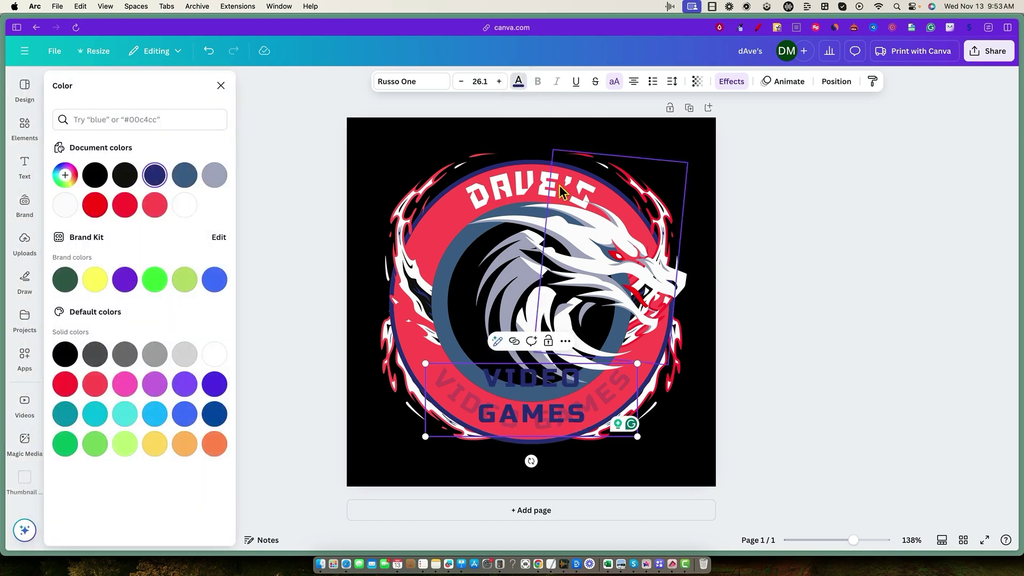
left_click(185, 205)
left_click(840, 313)
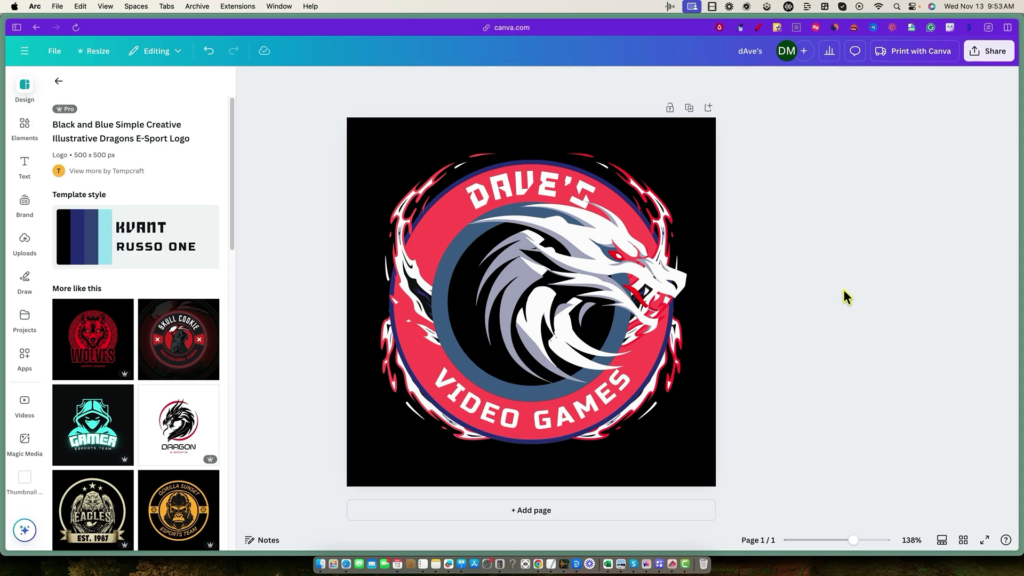
Delete the dragon illustration from the logo.
left_click_drag(574, 260, 543, 277)
key("Delete")
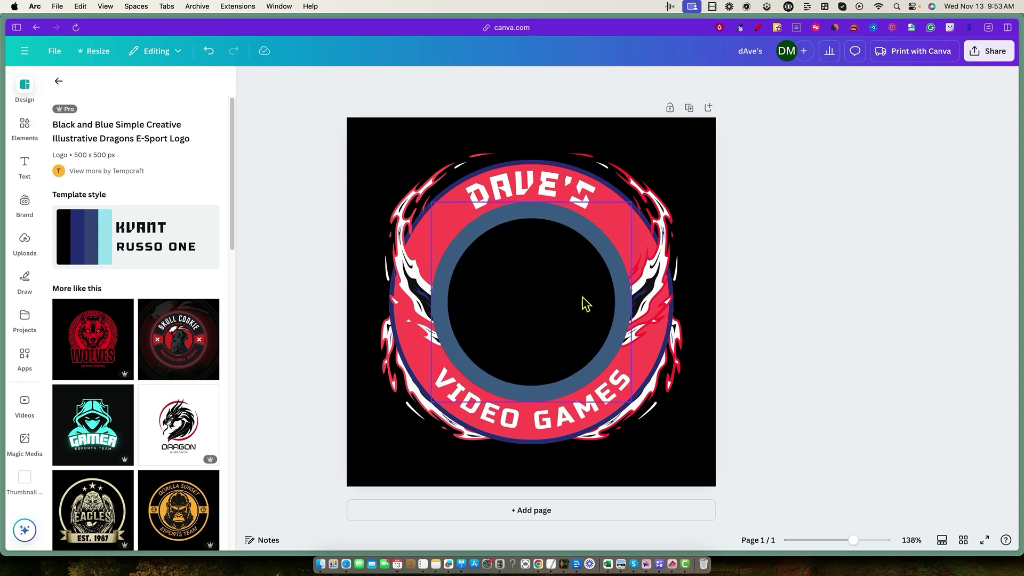
Search the elements library for "video game", browse the result categories and narrow the results to graphics.
left_click(25, 127)
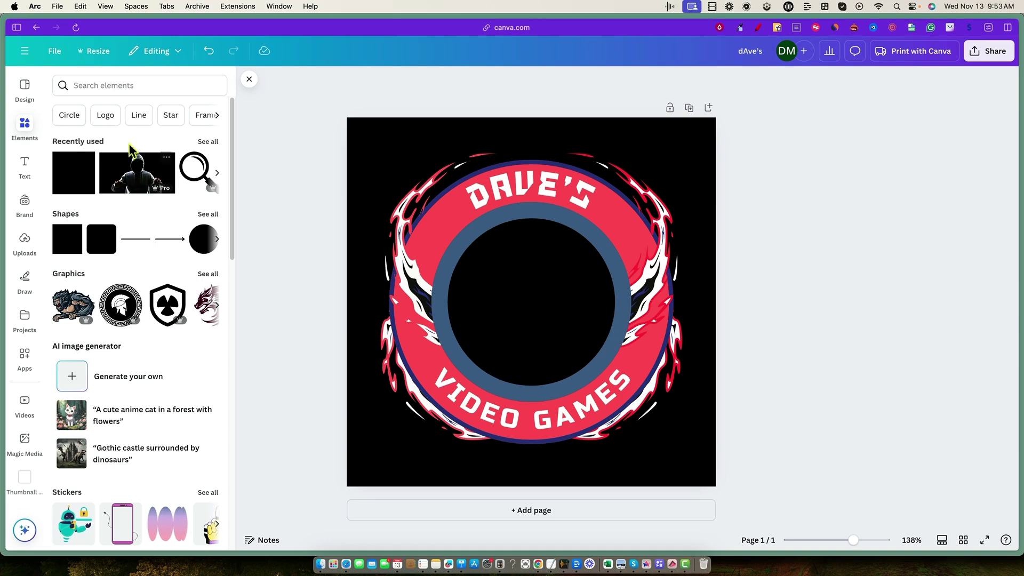
left_click(138, 89)
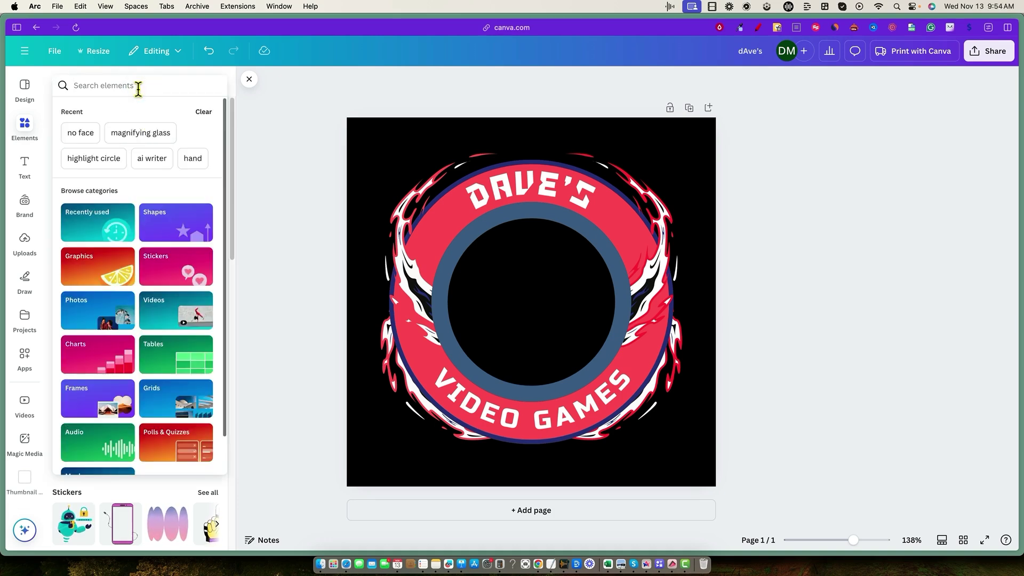
type("video game")
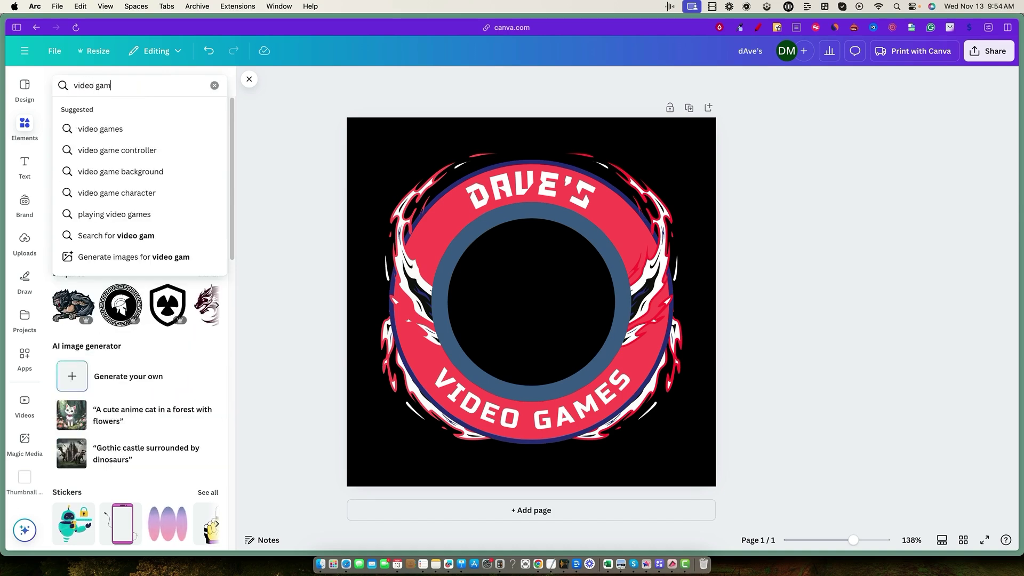
key("Return")
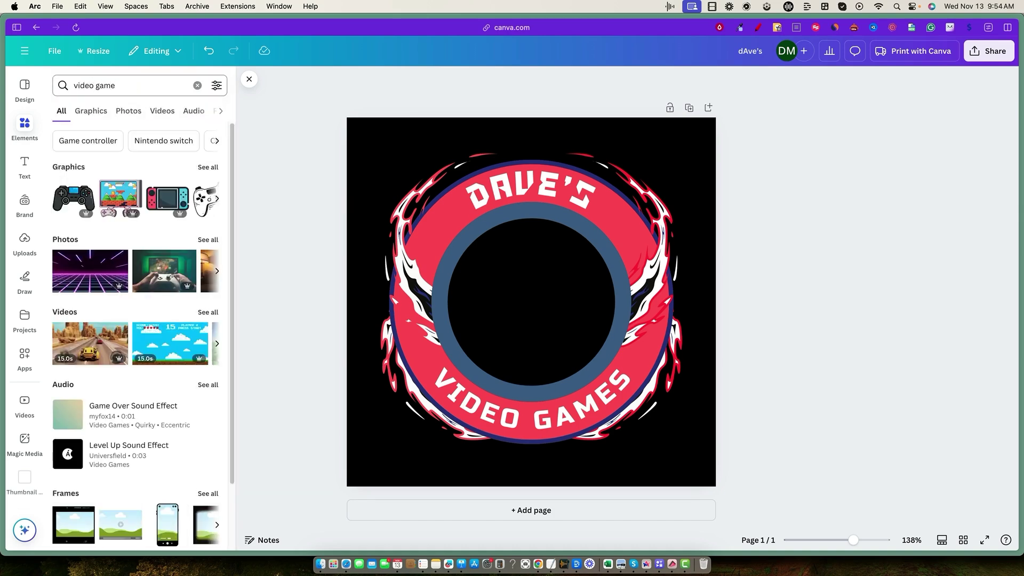
left_click(127, 112)
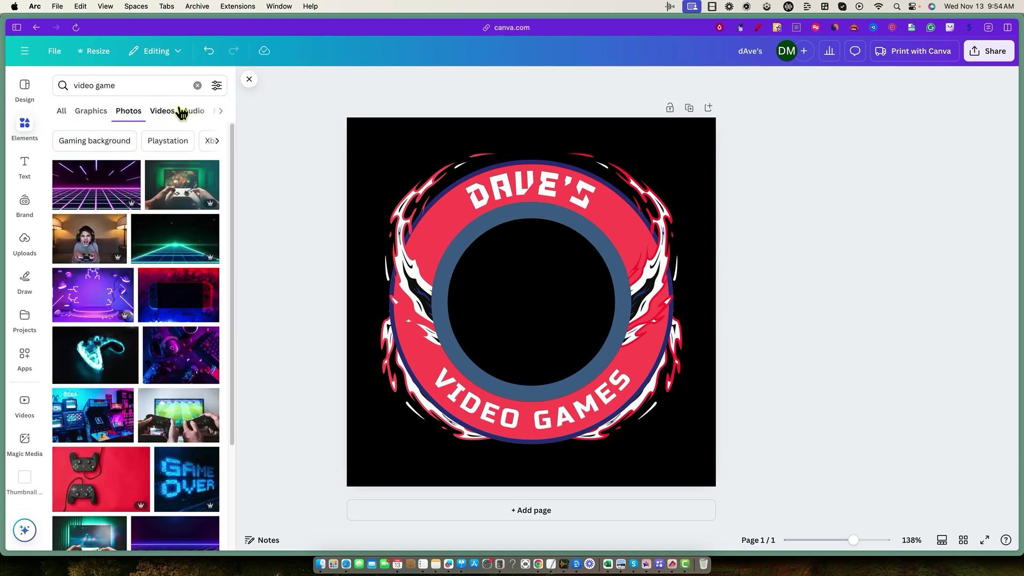
left_click(220, 114)
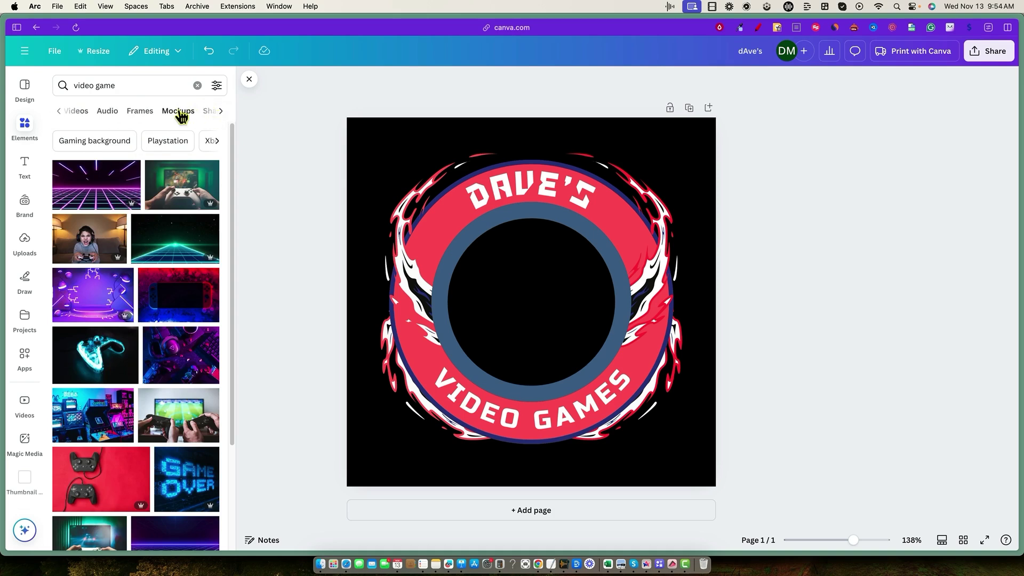
left_click(220, 112)
left_click(206, 111)
left_click(59, 111)
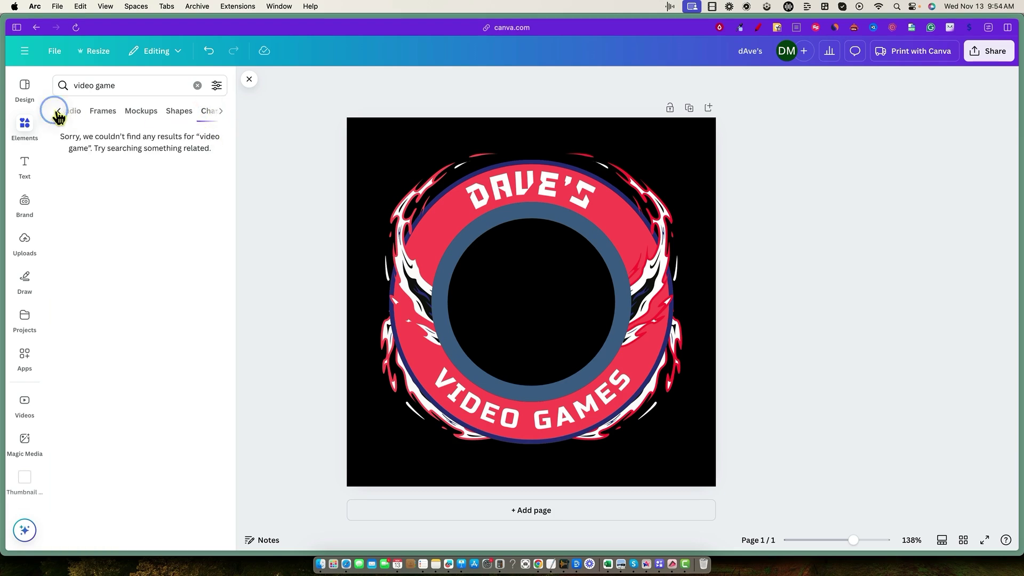
left_click(58, 111)
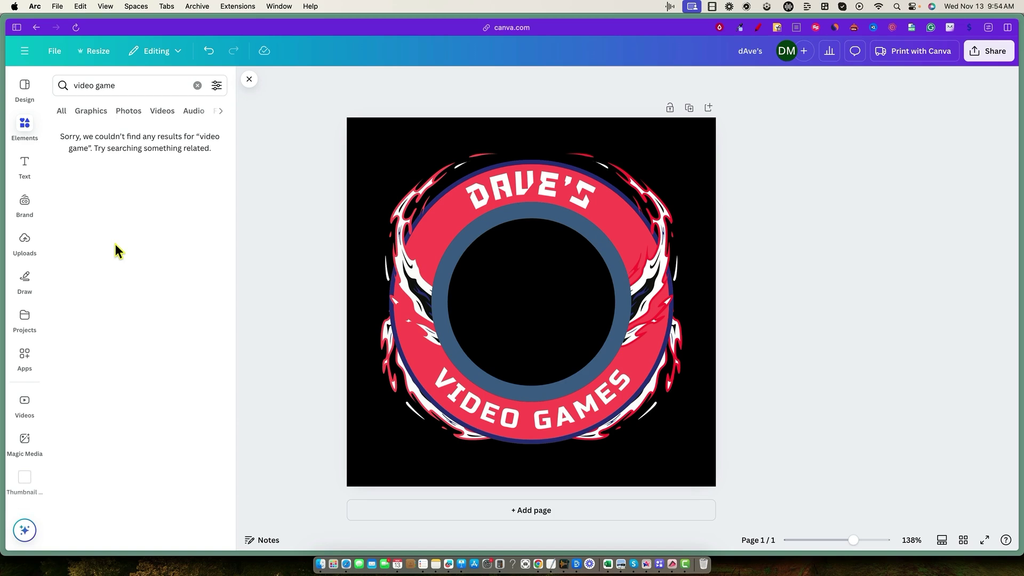
left_click(96, 113)
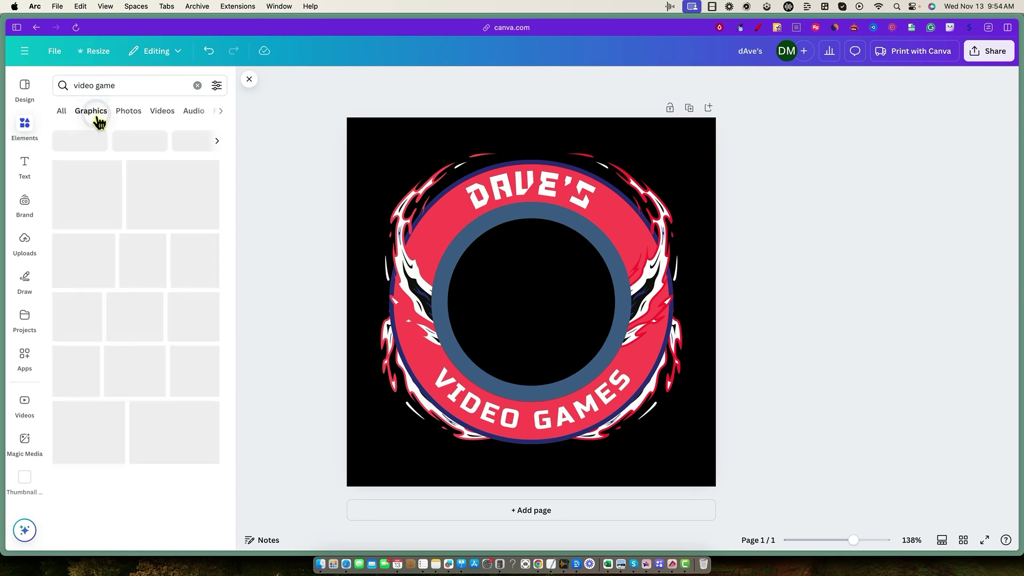
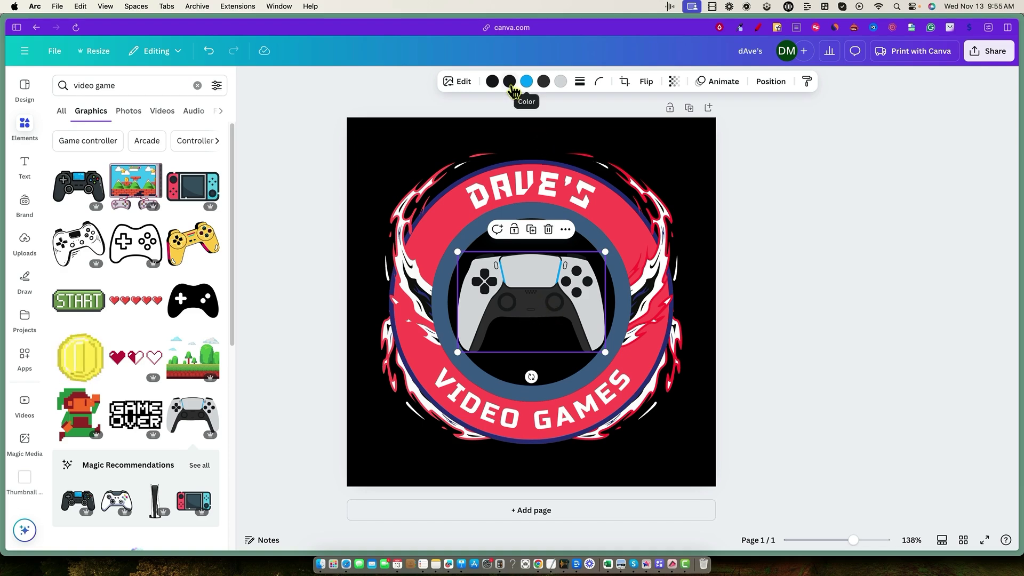
Recolour the controller's shoulder buttons, face buttons and outlines yellow and its dark lower body orange.
left_click(491, 81)
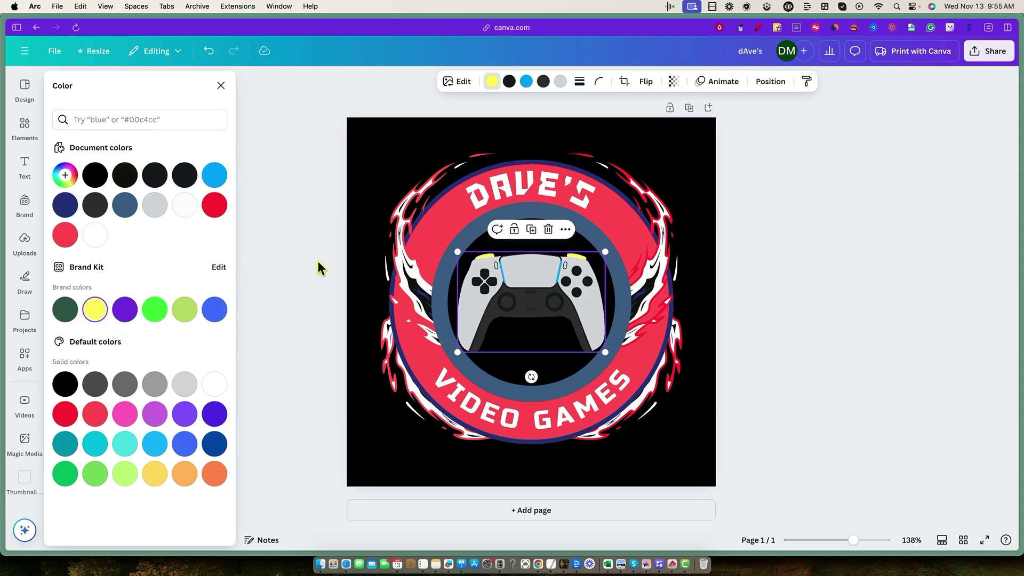
left_click(510, 82)
left_click(96, 308)
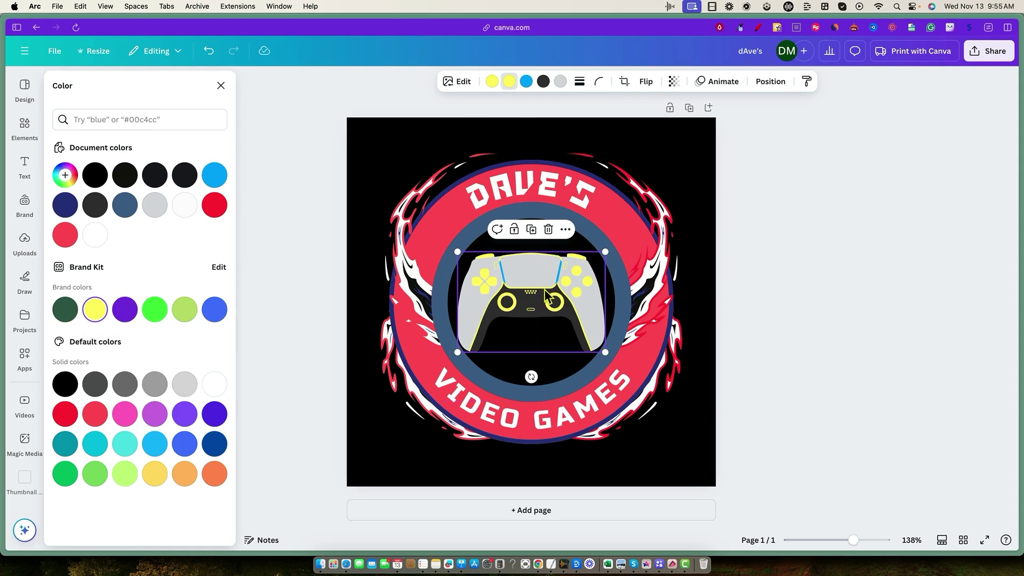
left_click(543, 81)
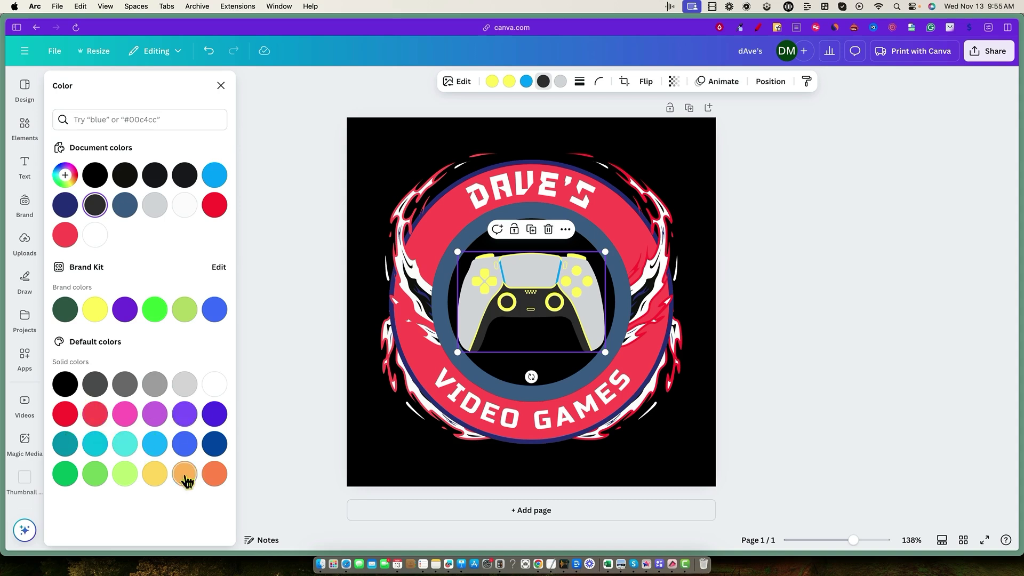
left_click(214, 475)
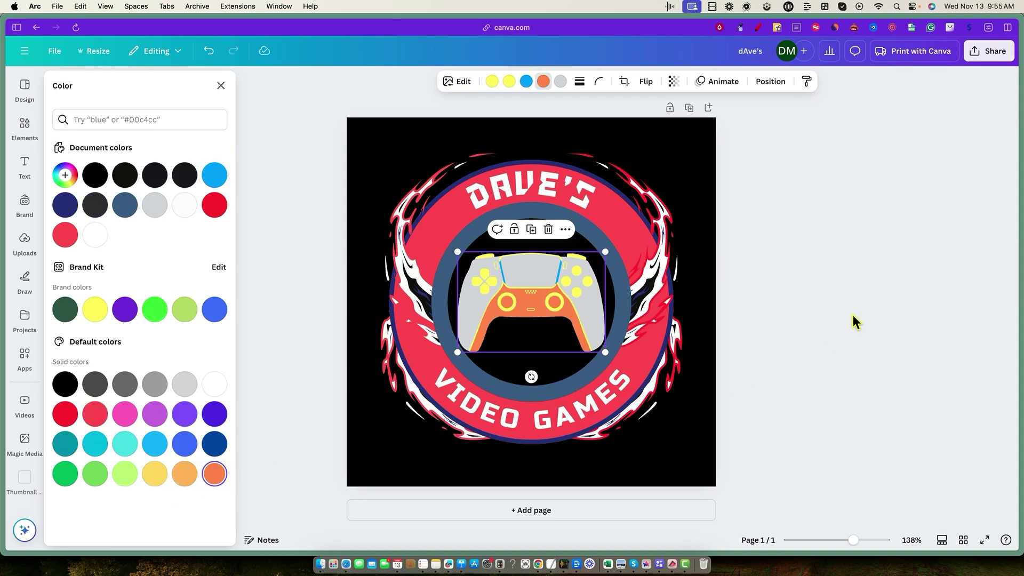
left_click(874, 210)
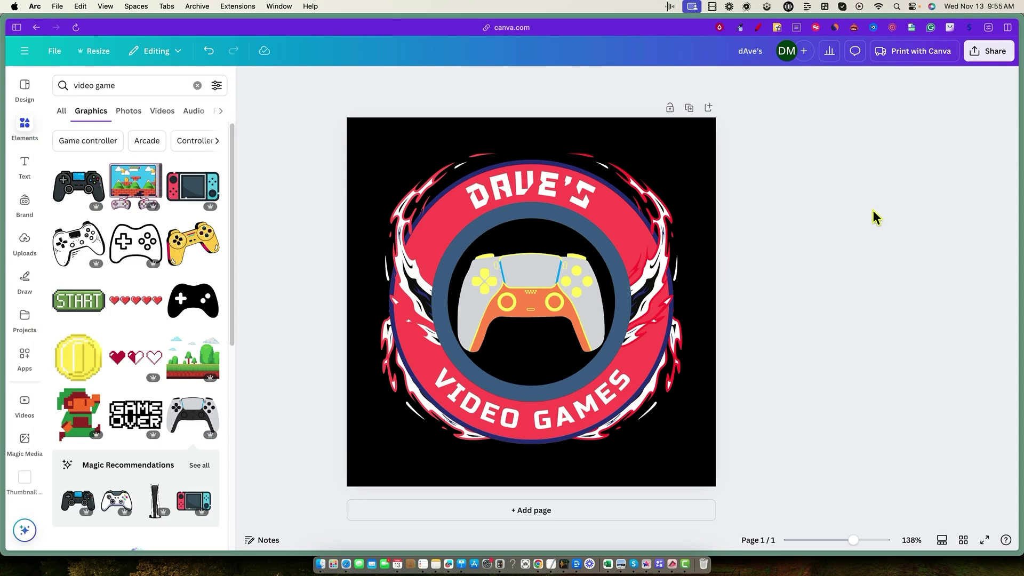
Enlarge the recoloured controller to overlap the blue inner ring and centre it in the circle.
left_click(591, 265)
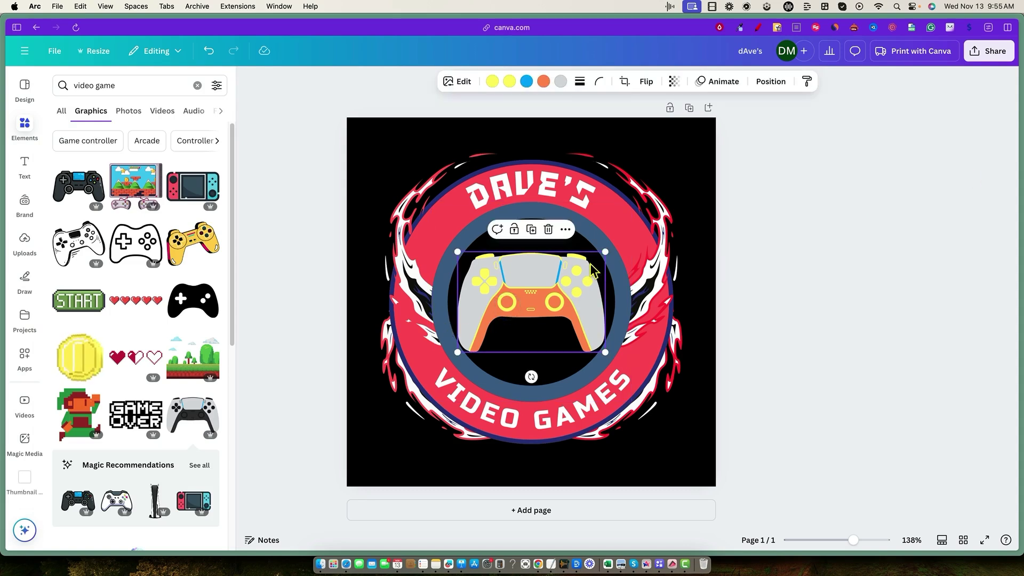
left_click(591, 303)
left_click_drag(608, 250, 644, 227)
left_click_drag(587, 266, 563, 278)
left_click(882, 269)
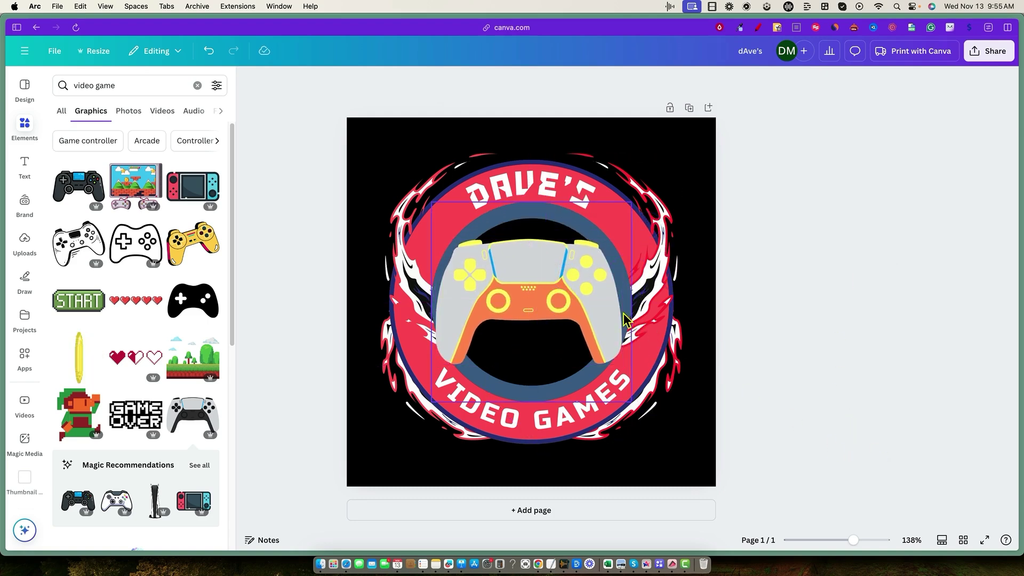
Delete the recoloured controller, try the yellow controller graphic, and replace it with the dark controller with the blue touchpad.
left_click(580, 312)
key("Delete")
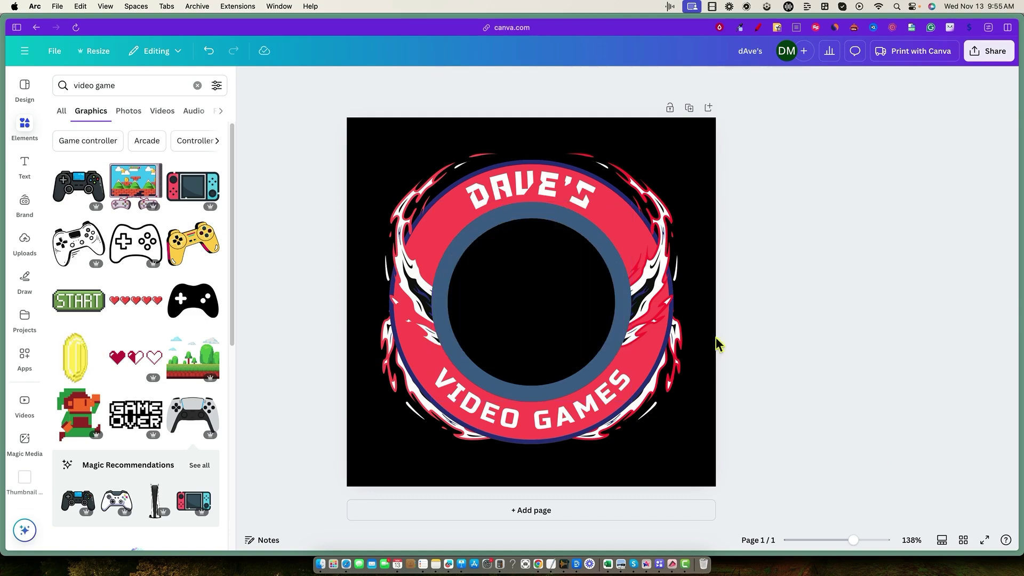
left_click(187, 242)
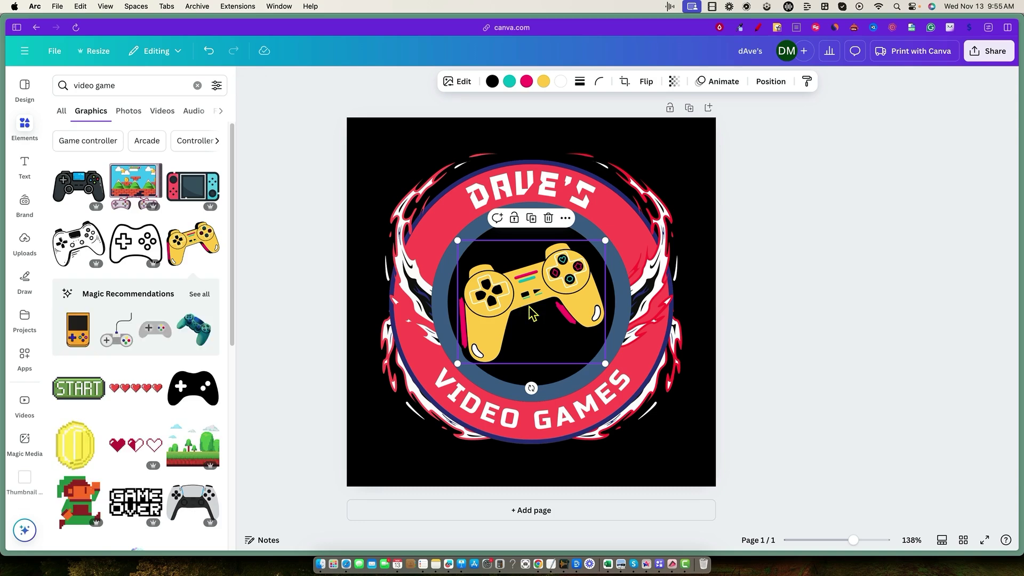
left_click(848, 255)
left_click(540, 272)
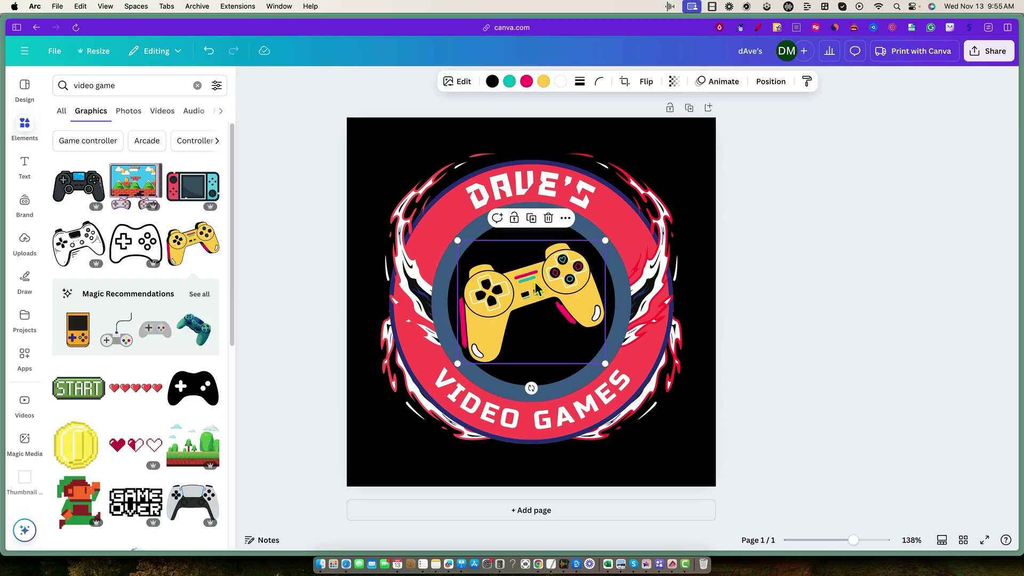
key("Delete")
left_click(80, 187)
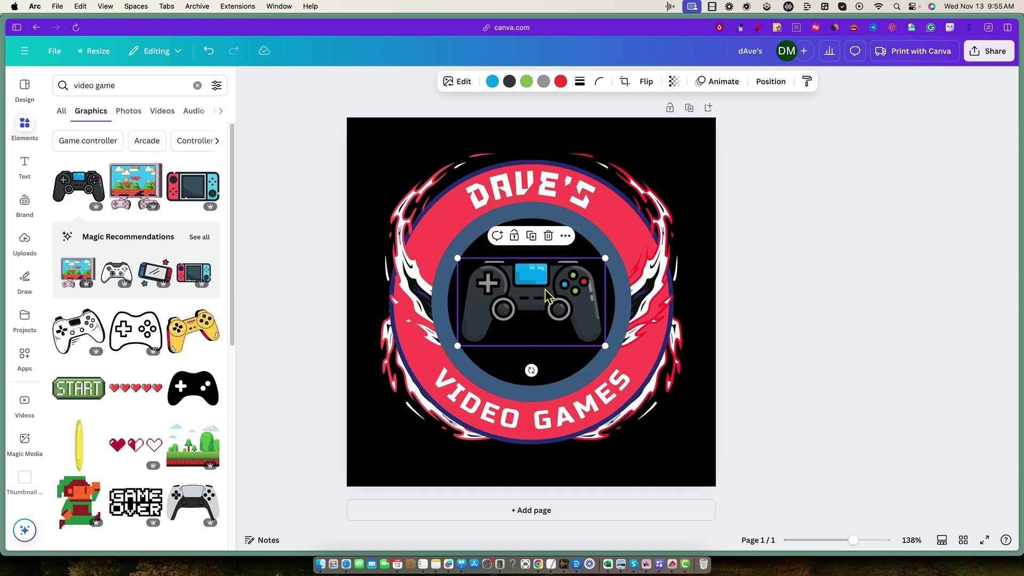
Replace the dark controller with the retro TV game console graphic, scaled to fit and centred inside the blue inner ring.
key("Delete")
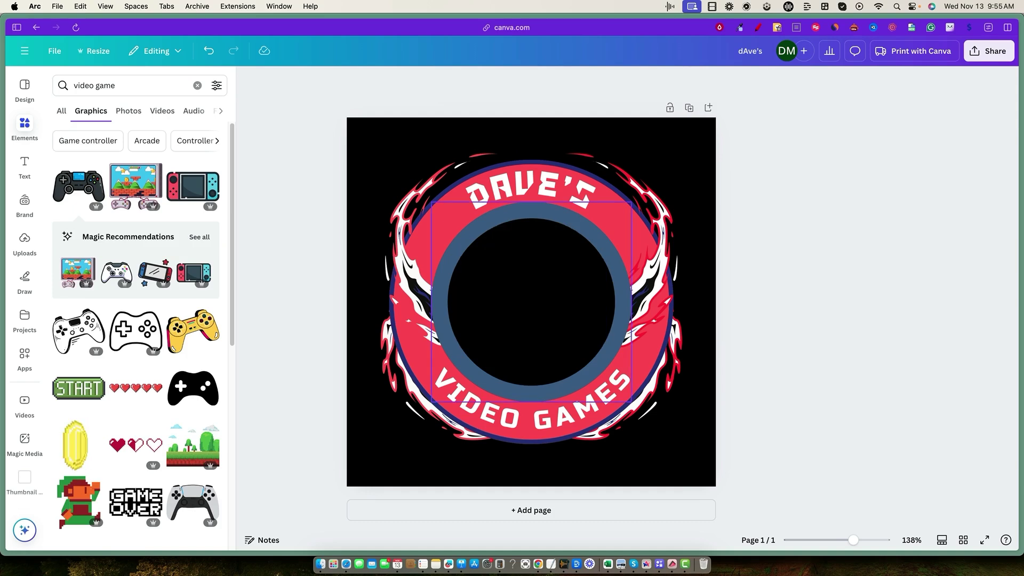
left_click(151, 197)
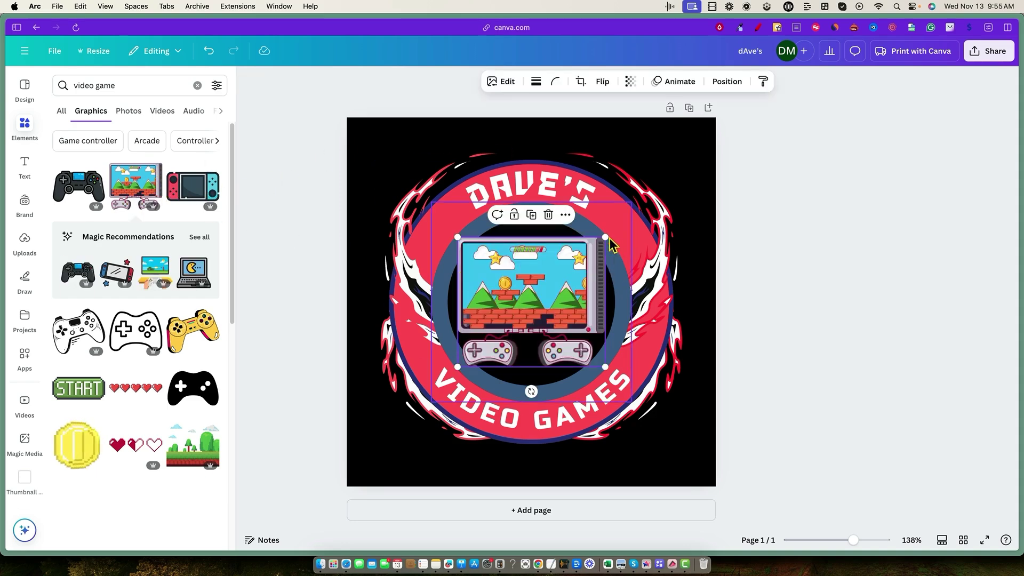
left_click_drag(606, 238, 630, 223)
left_click_drag(544, 293, 533, 291)
left_click_drag(615, 220, 547, 288)
left_click(702, 350)
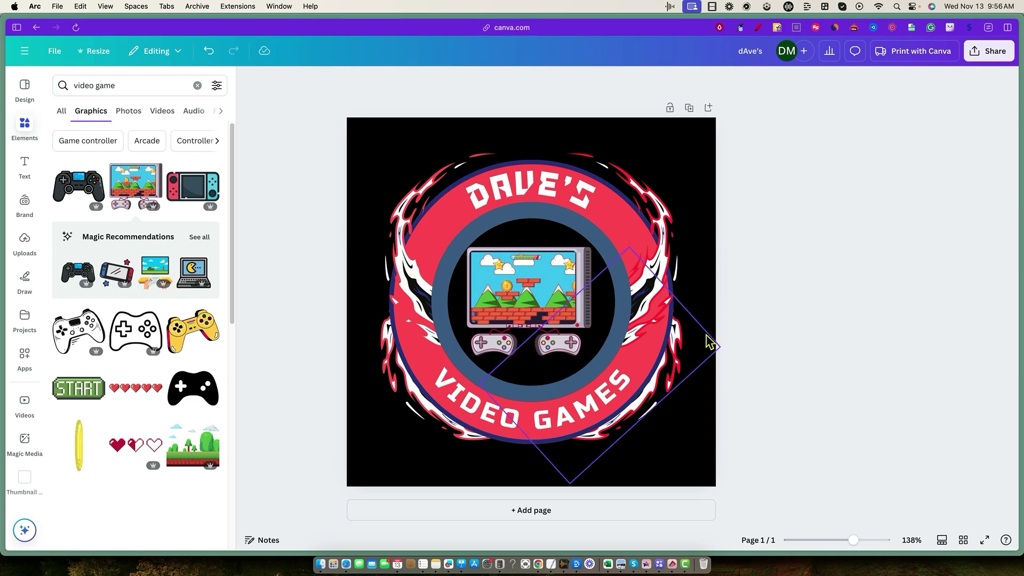
left_click(528, 296)
left_click_drag(528, 296, 517, 295)
left_click(836, 262)
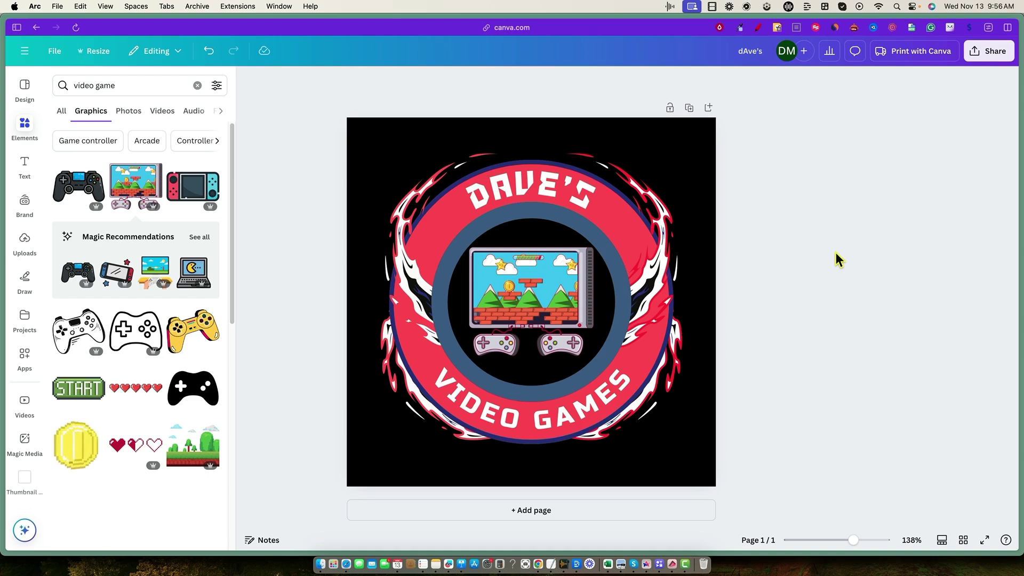
Raise the console graphic within the ring and place the lightning-bolt energy bar graphic beneath its two controllers.
left_click_drag(519, 278, 515, 246)
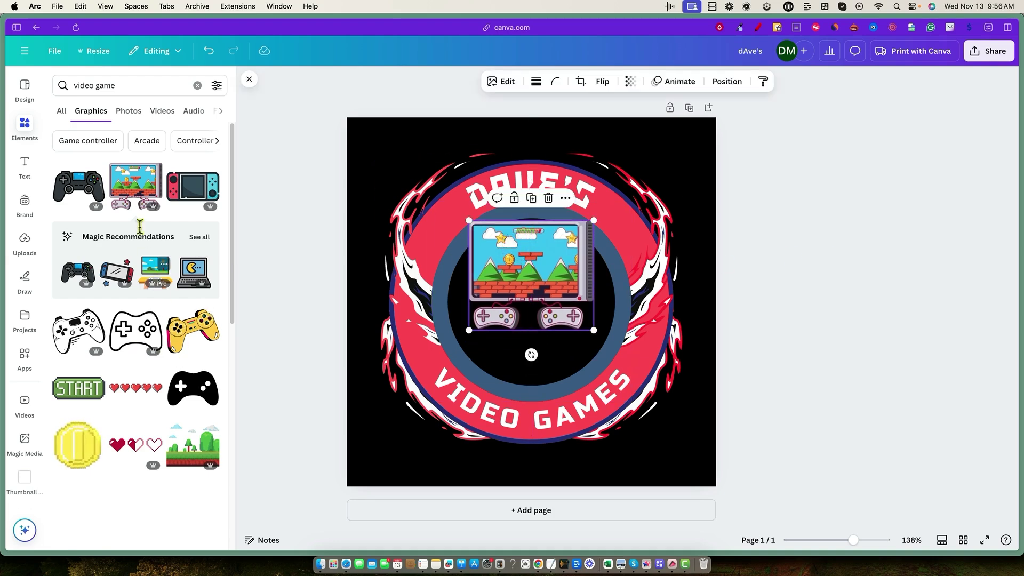
left_click(313, 224)
scroll(147, 321, "down", 3)
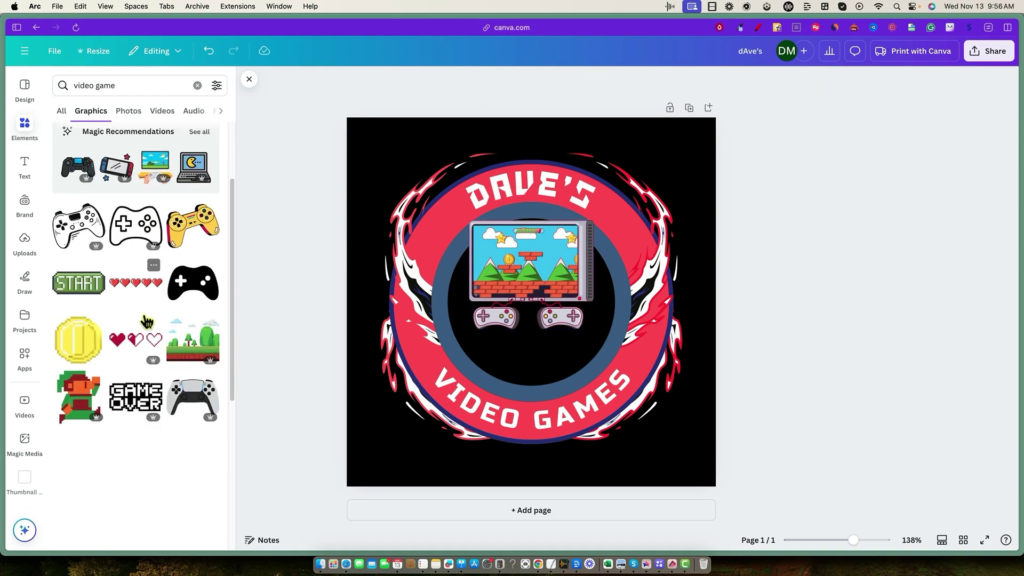
scroll(144, 331, "down", 5)
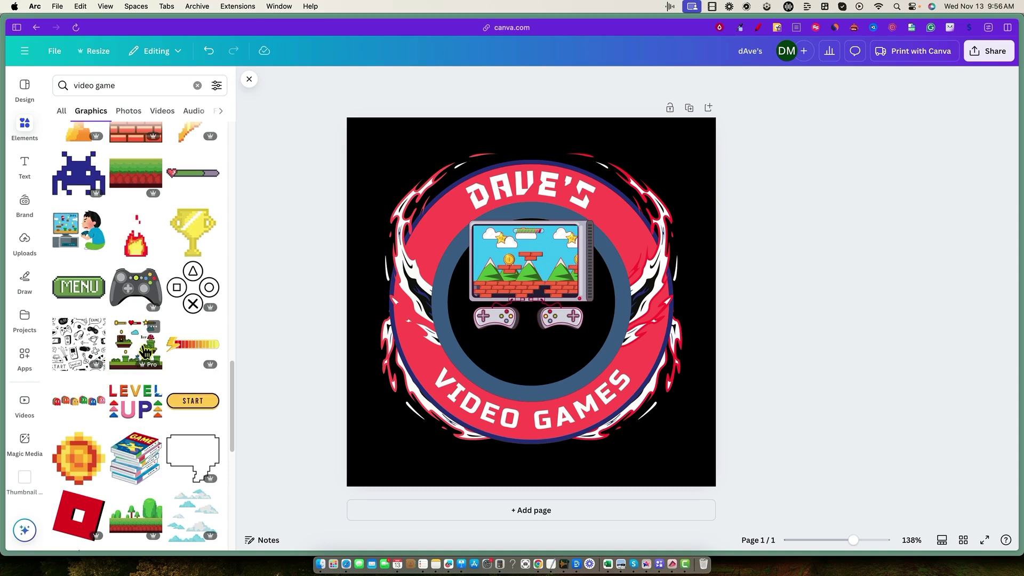
left_click(193, 344)
left_click_drag(525, 251, 525, 349)
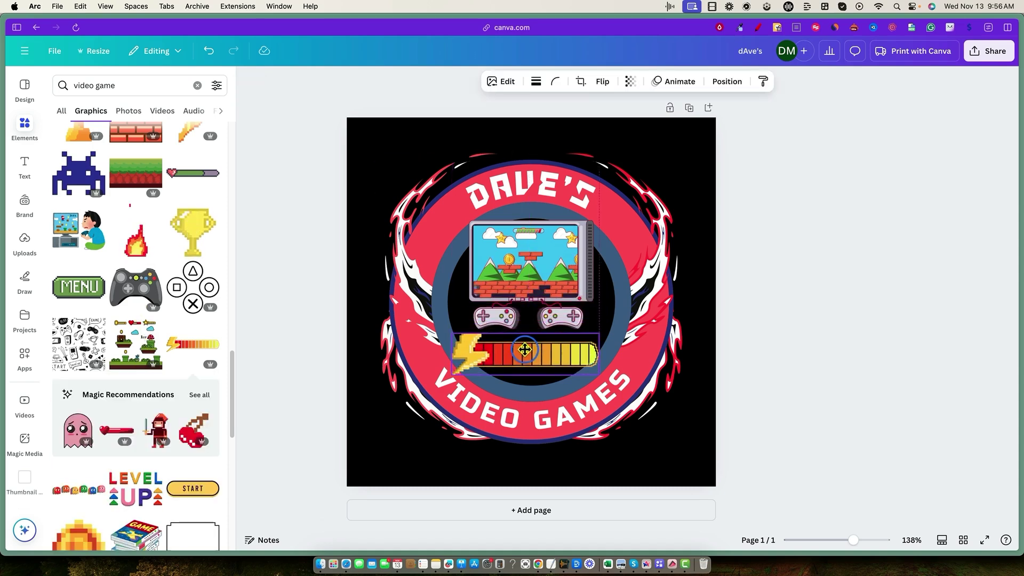
left_click(832, 333)
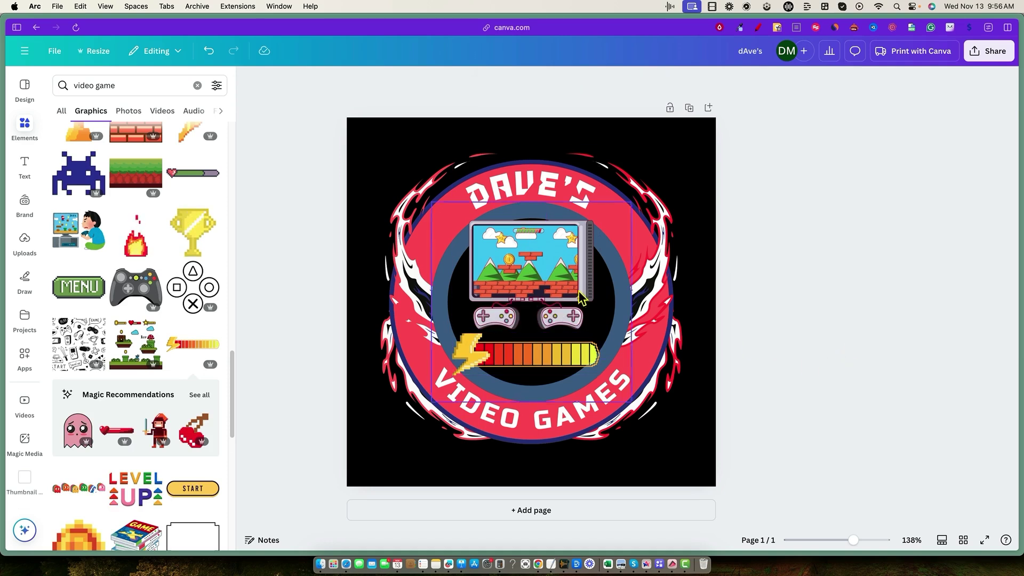
left_click(550, 275)
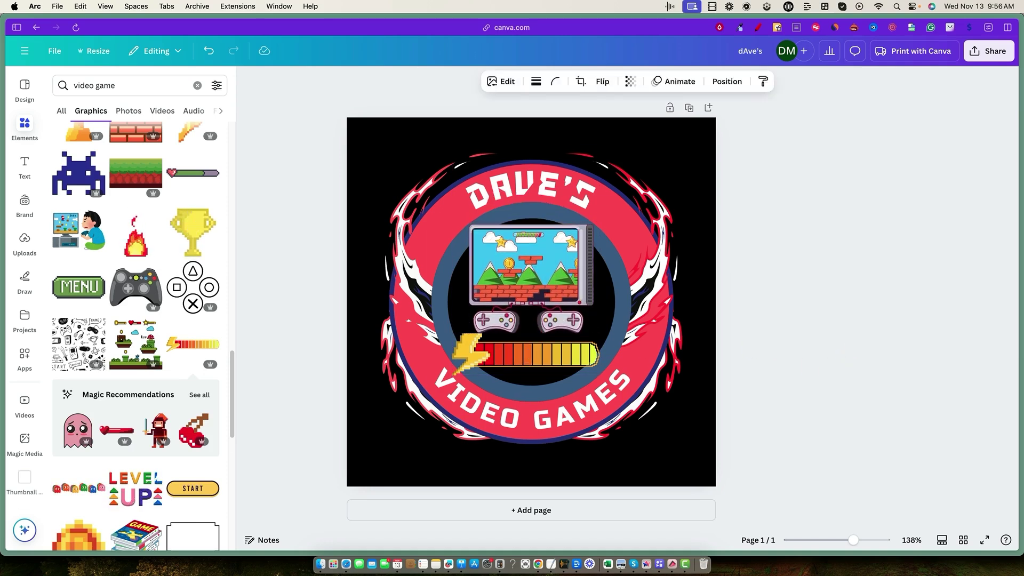
left_click(883, 241)
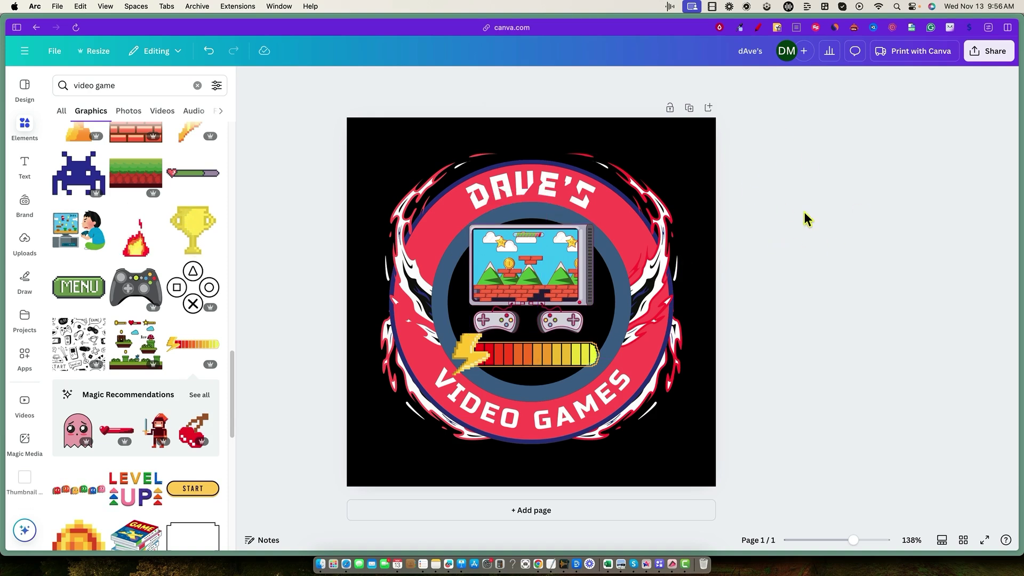
Add a second page and apply the light grey version of the Modern Minimalist Graffiti Urban Brand Logo template.
left_click(710, 108)
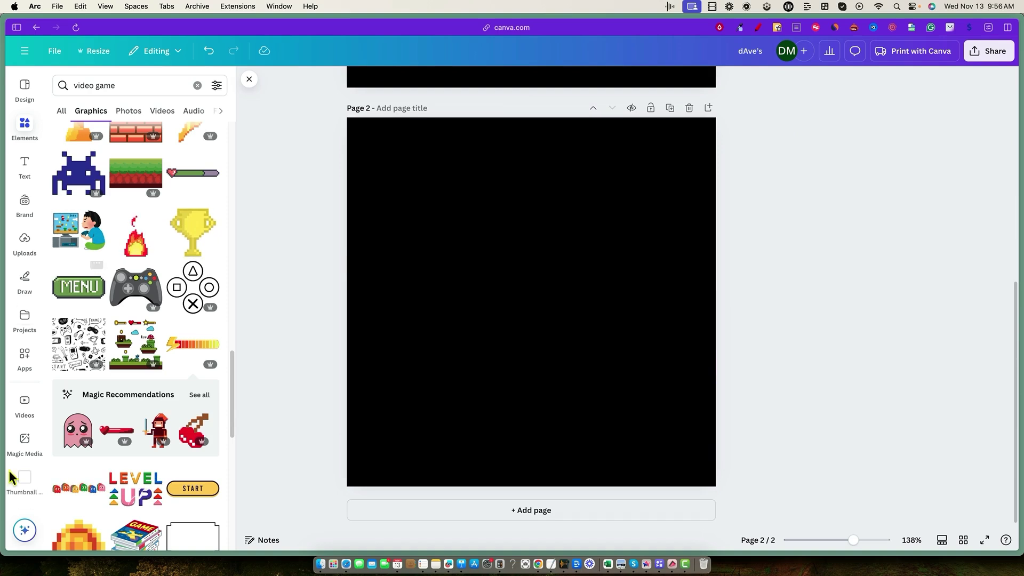
left_click(27, 89)
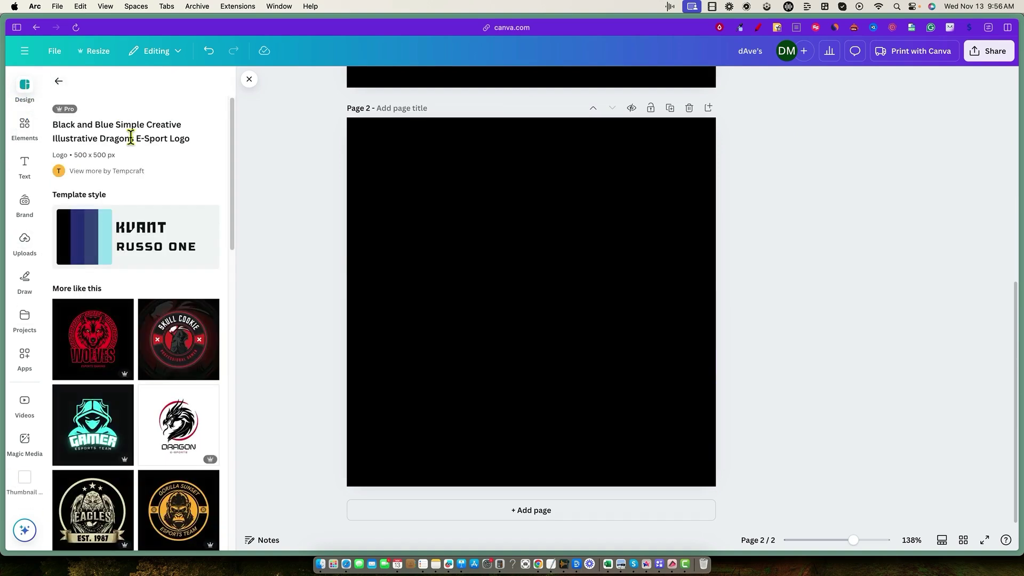
scroll(124, 422, "down", 5)
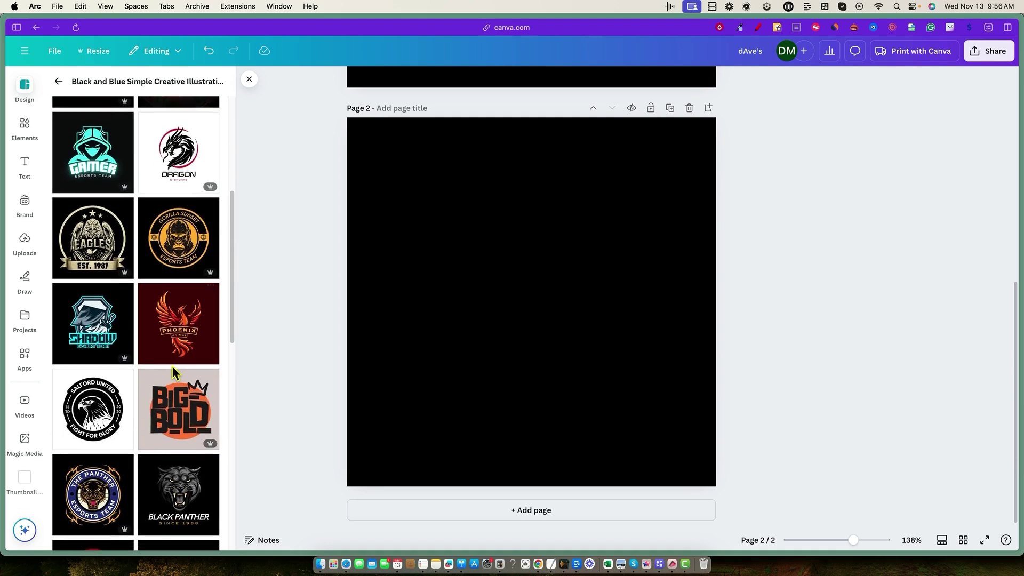
scroll(170, 368, "down", 5)
scroll(182, 371, "down", 3)
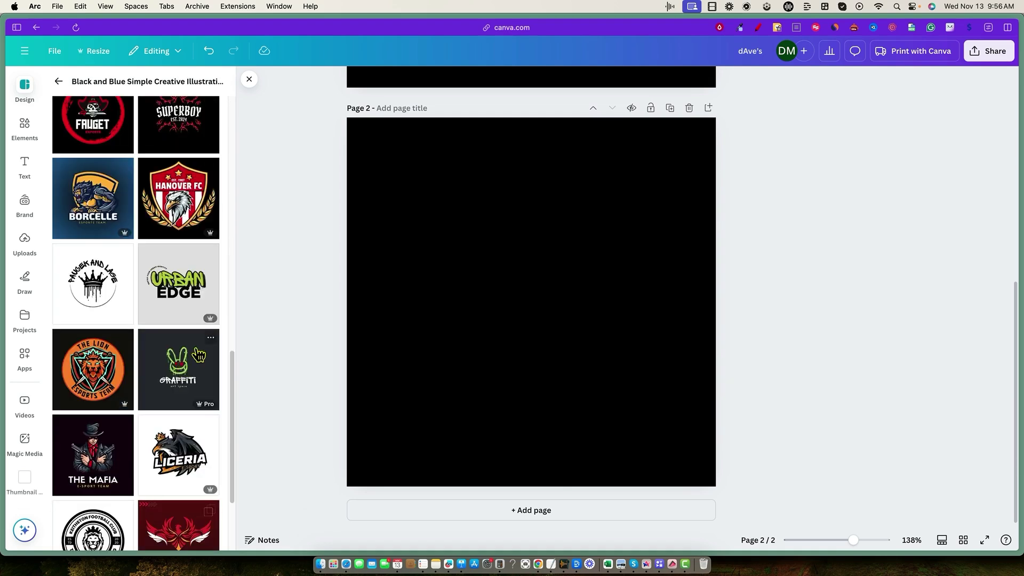
left_click(177, 294)
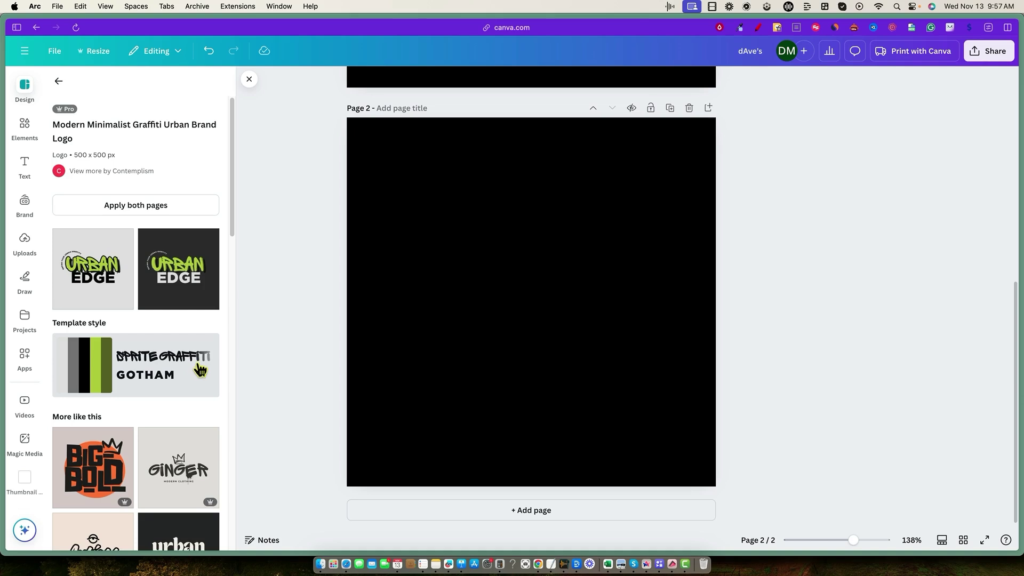
left_click(100, 277)
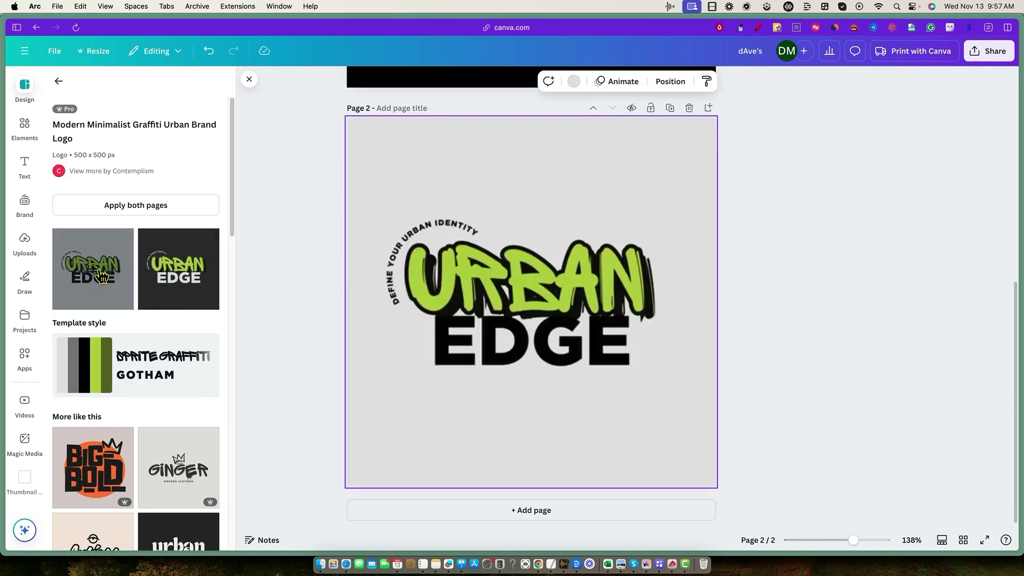
Change the green URBAN lettering to "Liz's", move it up and delete the black URBAN shadow text behind it.
double_click(569, 277)
type("Liz's")
left_click(777, 274)
left_click_drag(580, 264, 604, 179)
left_click_drag(560, 278, 640, 267)
key("Delete")
left_click(608, 282)
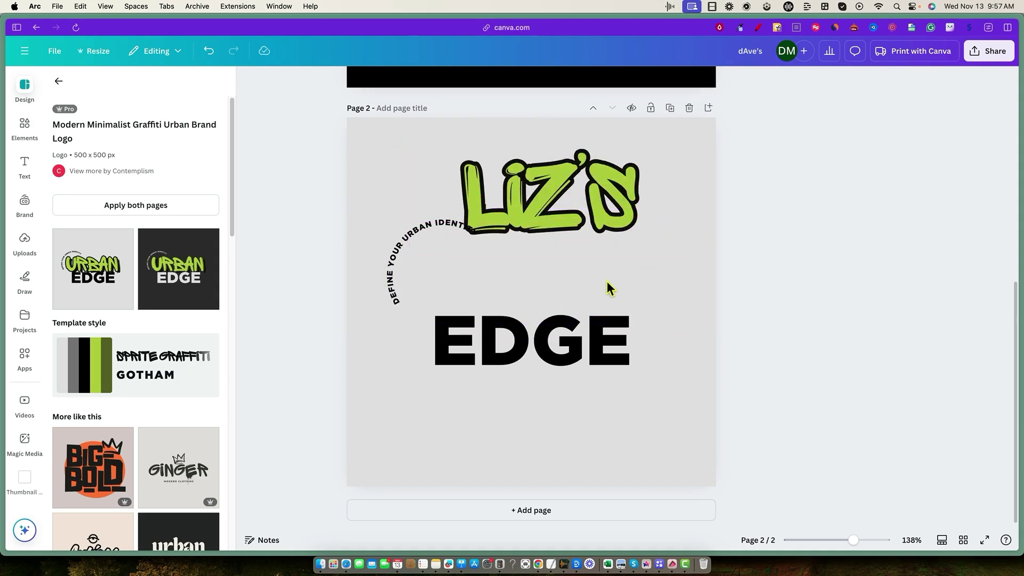
Change EDGE to "PET CARE", fit it on one line, and scale it down centred on the page.
double_click(599, 326)
type("PET CARE")
left_click(779, 332)
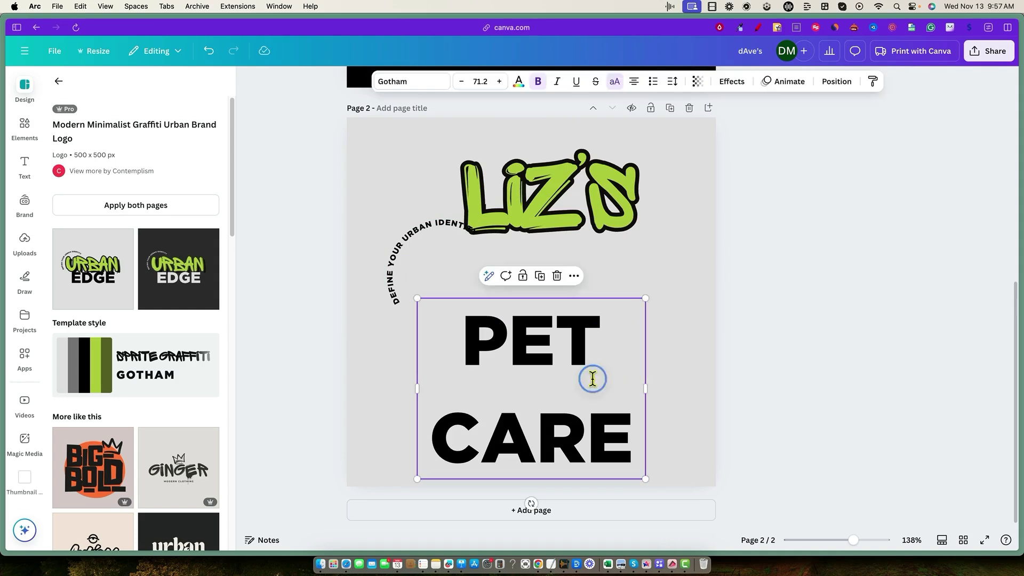
left_click_drag(646, 389, 822, 382)
left_click_drag(821, 298, 704, 345)
left_click_drag(568, 362, 541, 363)
left_click(834, 308)
Place the "Liz's" lettering directly above PET CARE, enlarge it to about the same width, and delete the curved tagline.
left_click_drag(551, 205, 488, 285)
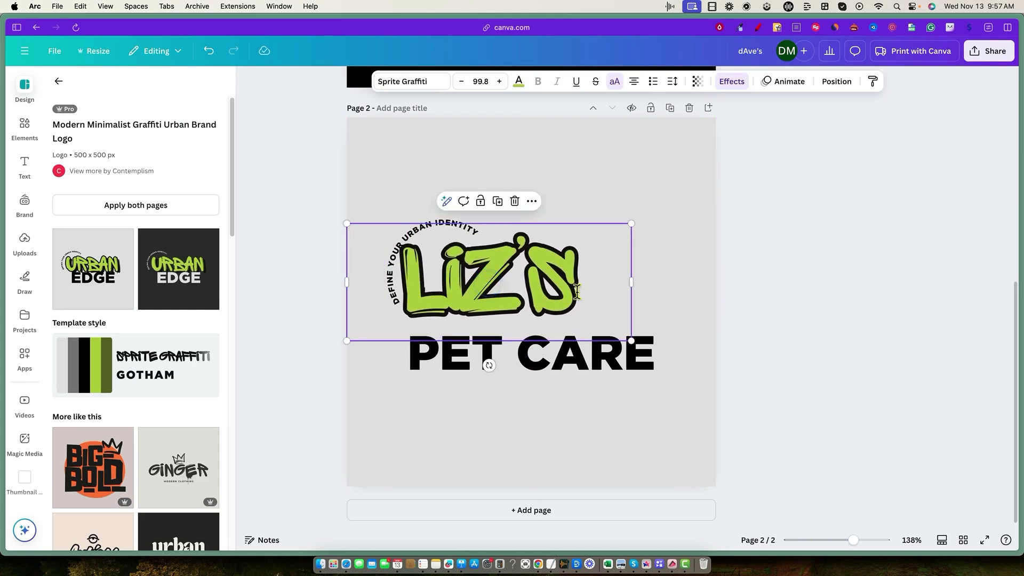
left_click_drag(634, 340, 735, 397)
mouse_move(608, 300)
left_mouse_down()
mouse_move(597, 299)
mouse_move(599, 282)
left_mouse_up()
left_click(387, 286)
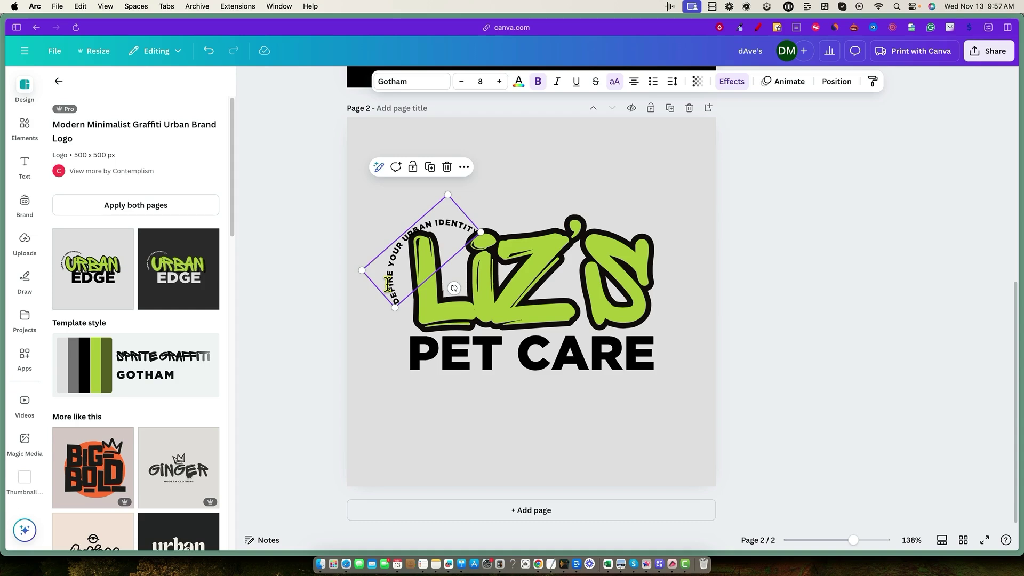
key("BackSpace")
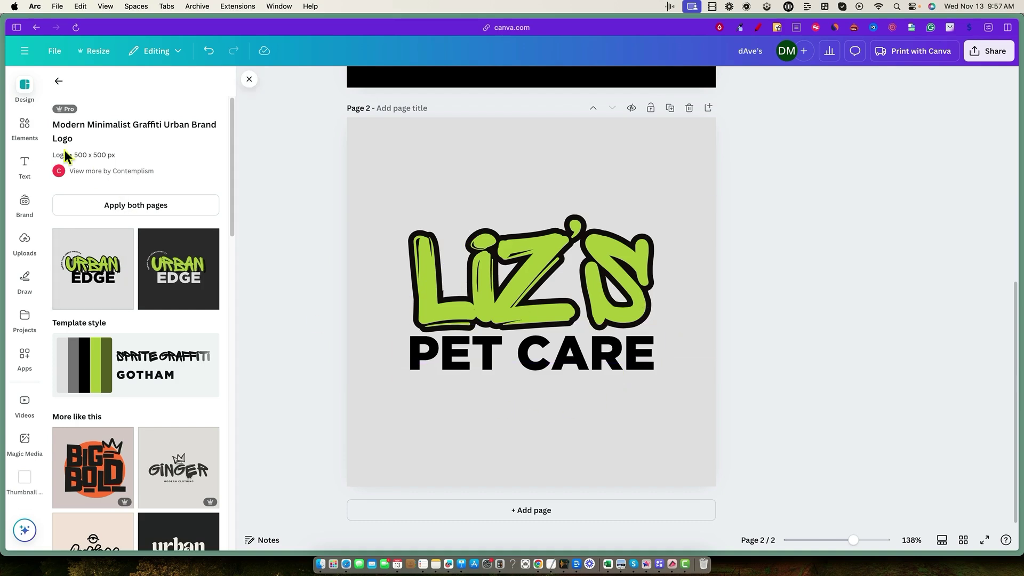
Search the elements library for "line" graphics, replacing the mistaken "live" search.
left_click(22, 127)
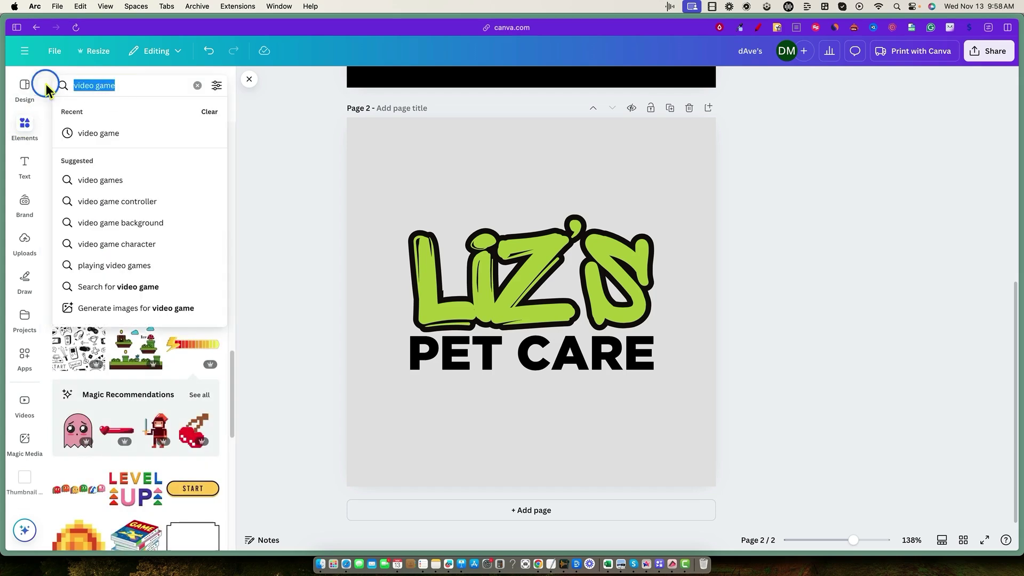
type("live")
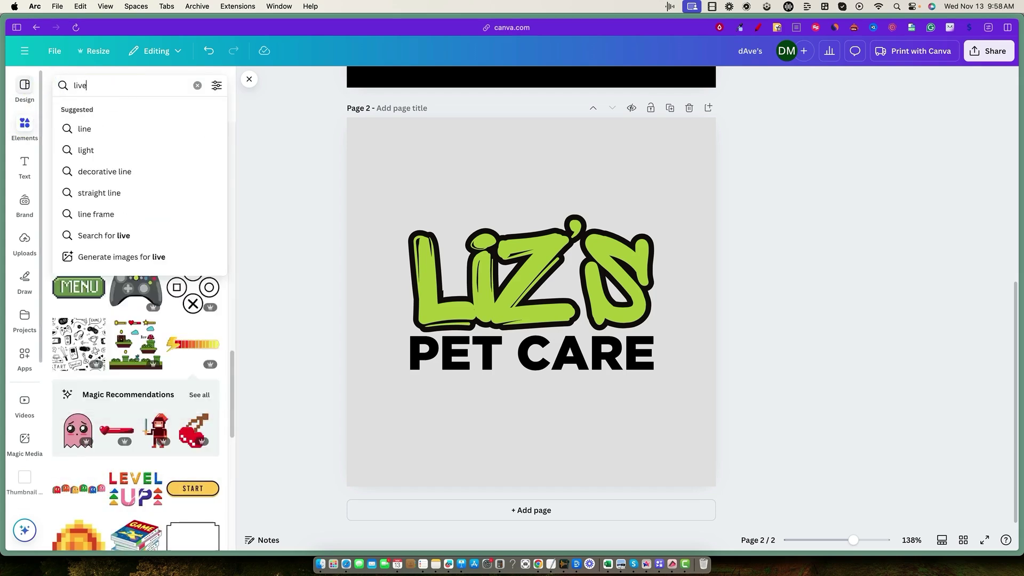
key("Return")
left_click(103, 85)
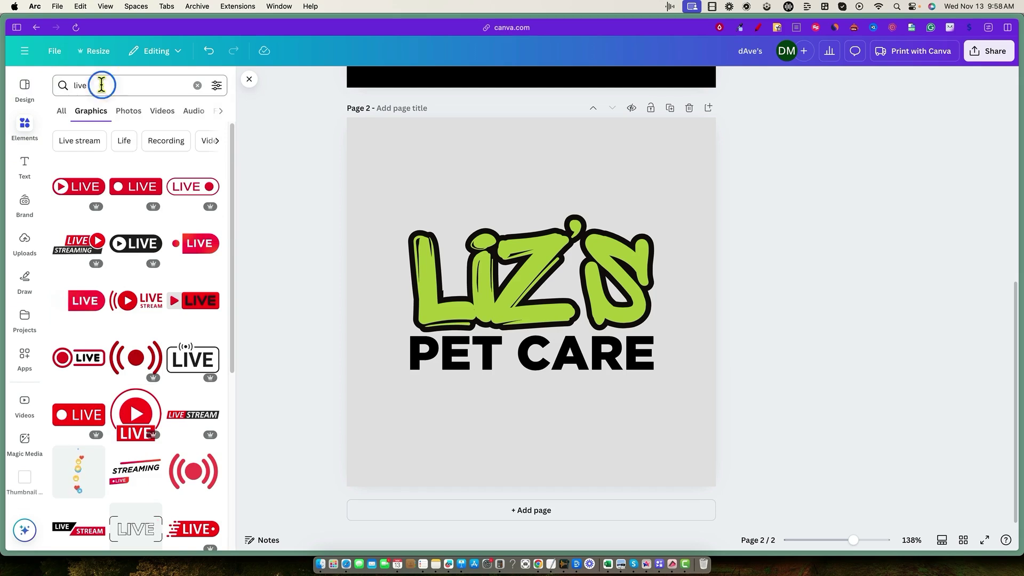
type("line")
key("Return")
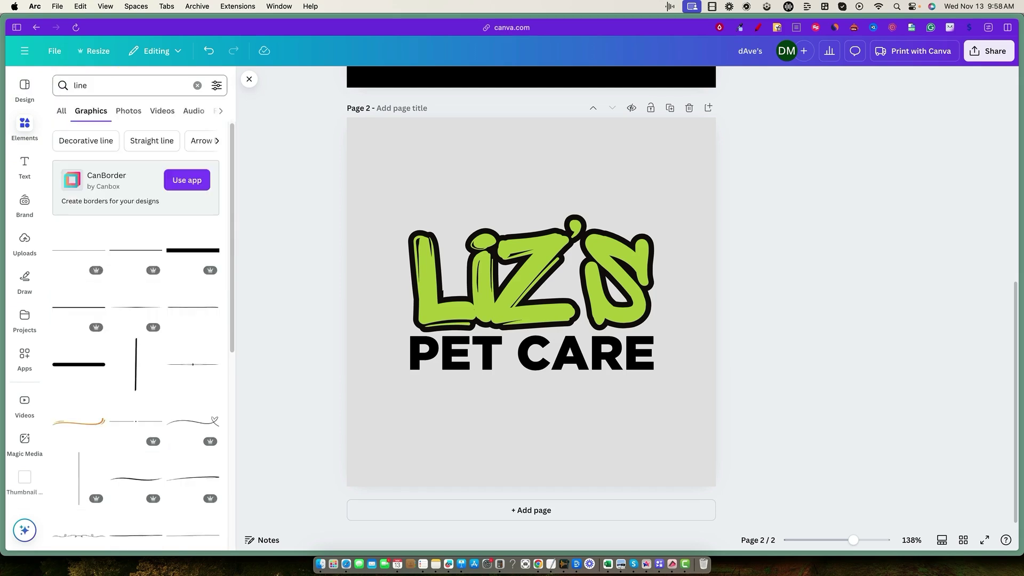
Add the black hand-drawn double-stroke line graphic beneath PET CARE and widen it to extend slightly past both text edges.
scroll(178, 356, "down", 3)
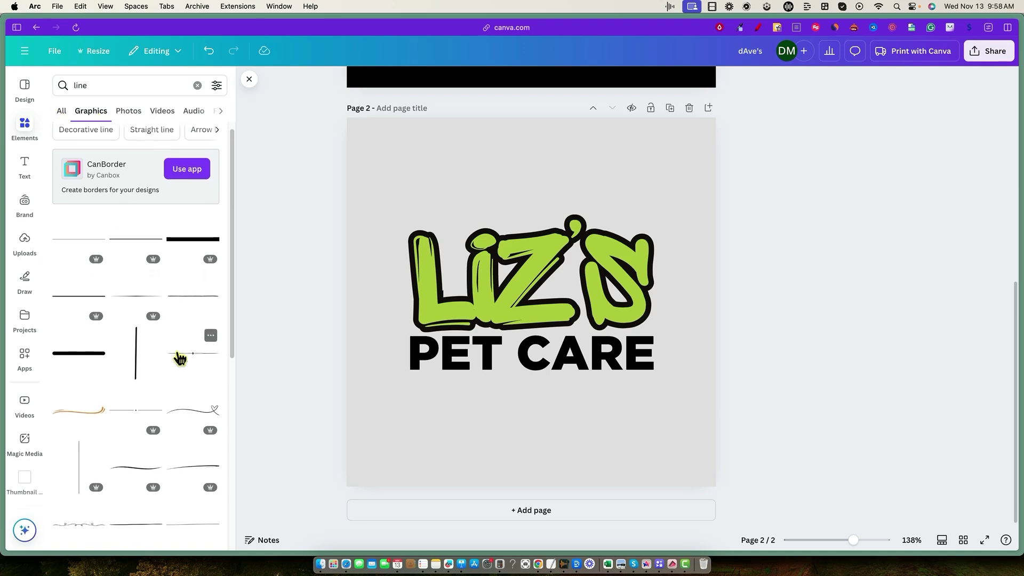
scroll(153, 141, "up", 3)
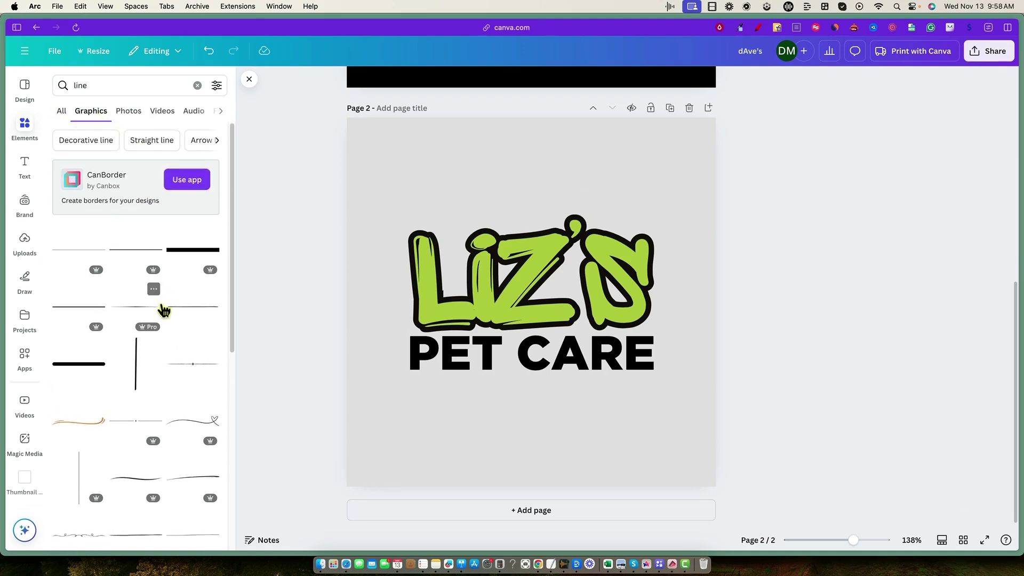
scroll(164, 313, "down", 1)
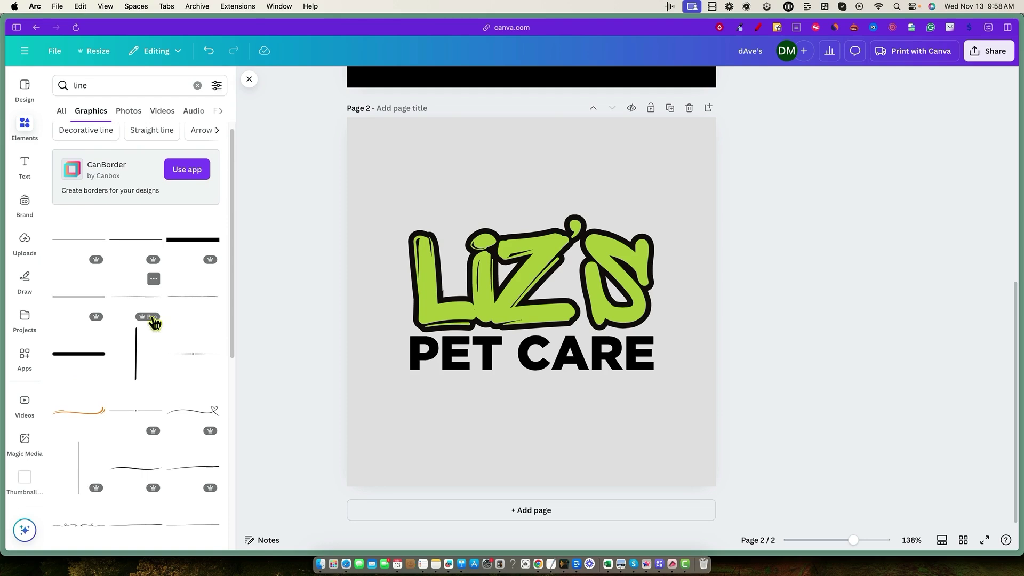
scroll(160, 372, "down", 2)
scroll(158, 369, "down", 5)
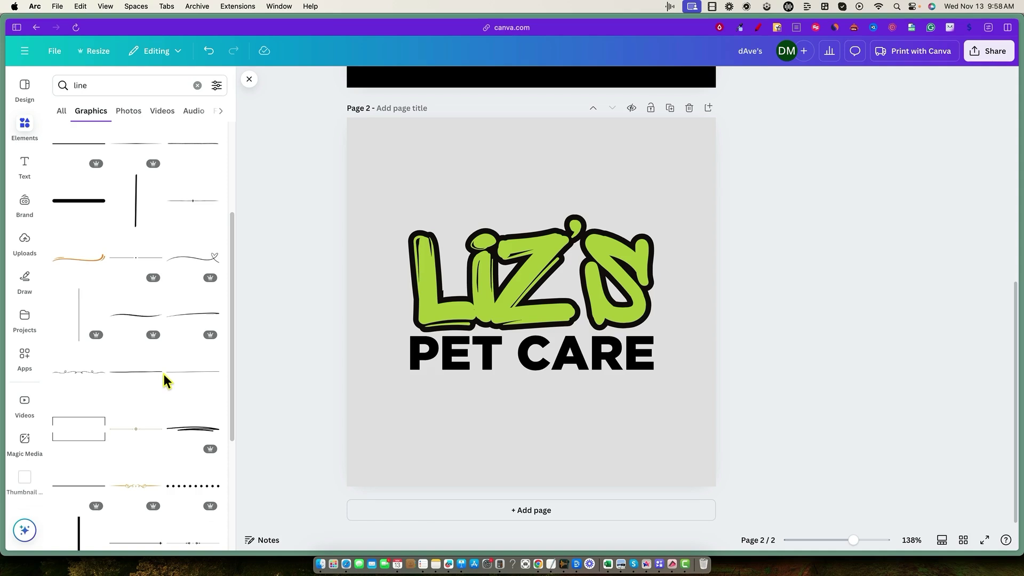
scroll(163, 374, "down", 1)
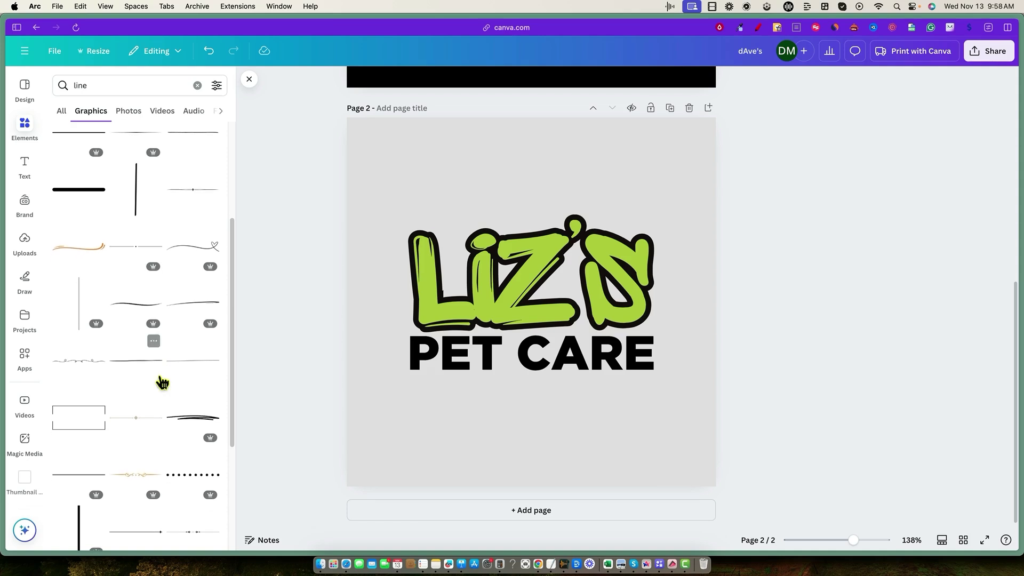
left_click(197, 422)
left_click_drag(568, 306, 662, 441)
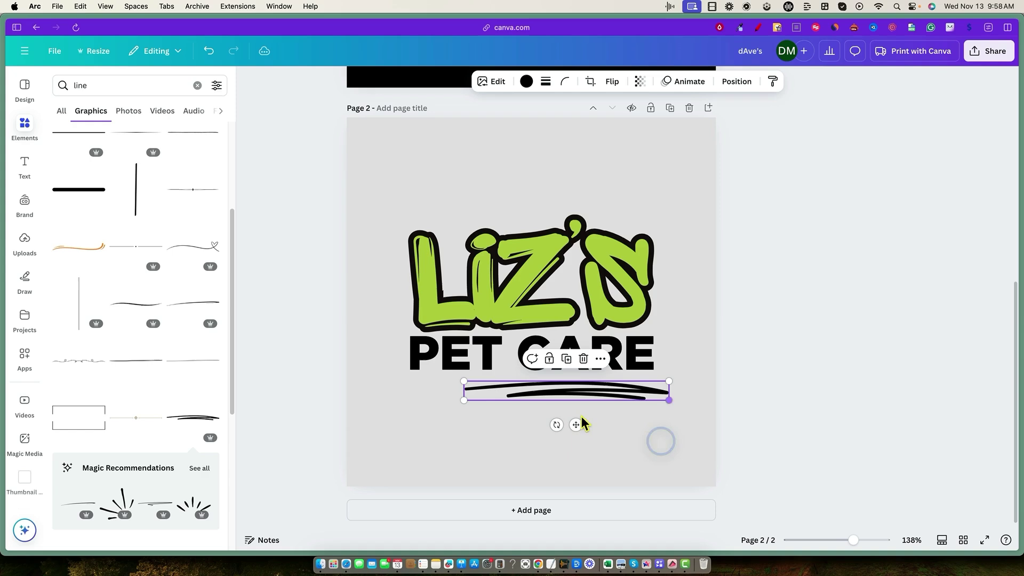
left_click_drag(464, 401, 394, 414)
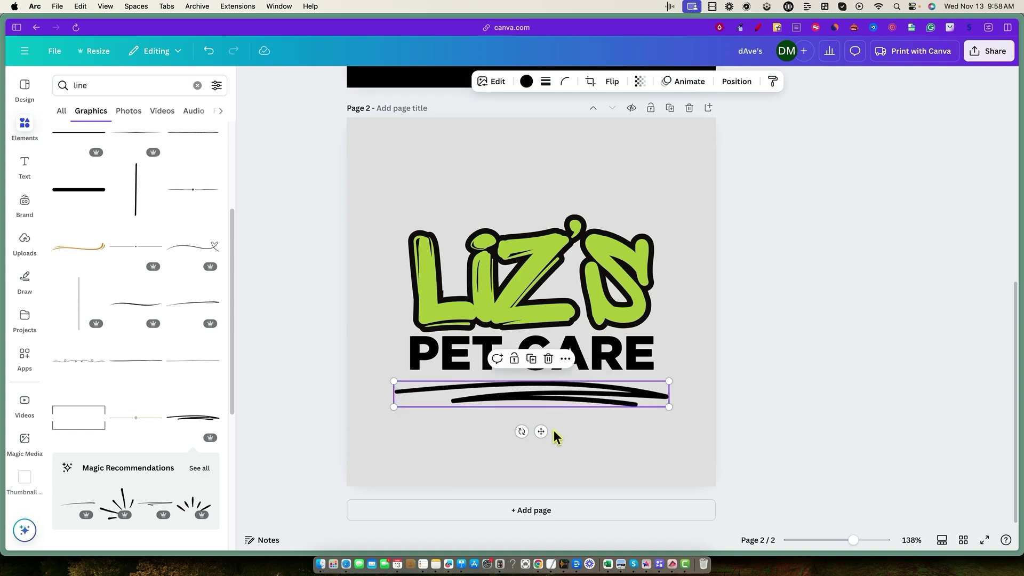
Nudge the hand-drawn underline up until it sits just beneath the PET CARE text.
left_click(555, 417)
left_click(549, 398)
key("Up")
key("Up")
key("Up")
key("Up")
key("Up")
key("Up")
key("Up")
key("Up")
key("Up")
key("Up")
key("Down")
key("Down")
key("Down")
key("Down")
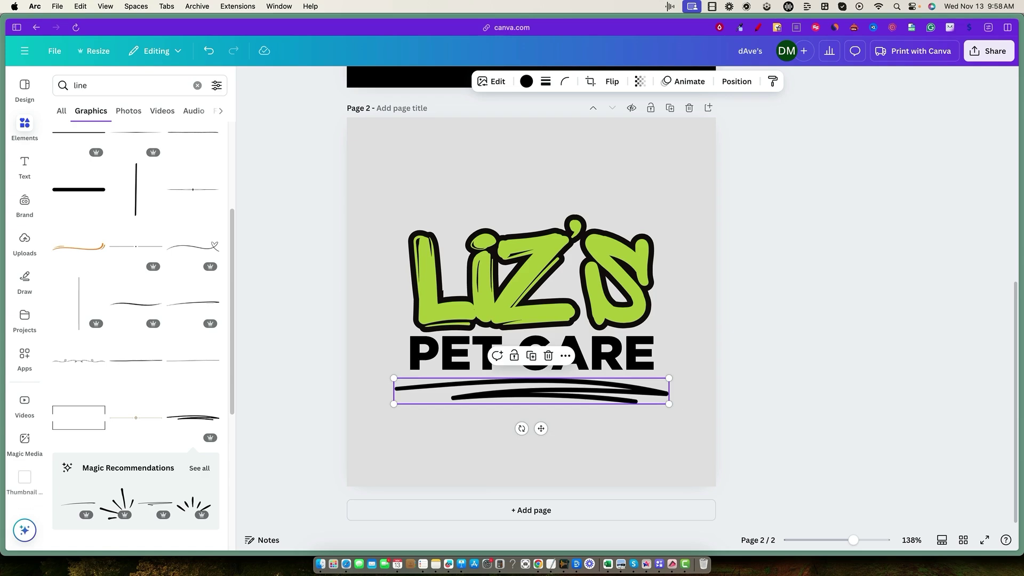
key("Up")
key("Up")
key("Up")
key("Up")
key("Up")
key("Up")
key("Up")
key("Up")
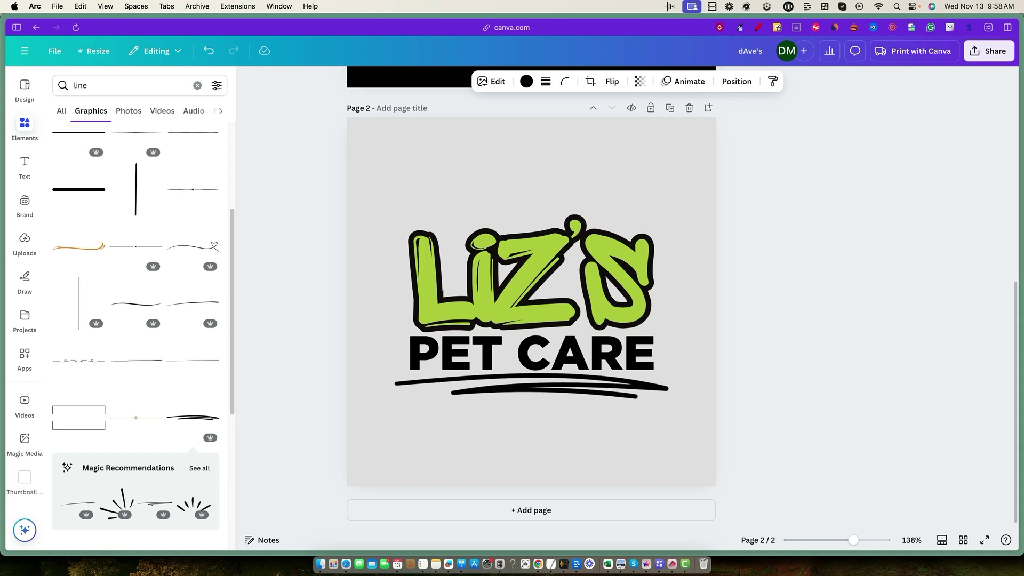
Recolour the hand-drawn underline beneath PET CARE to the lettering's lime green, #b2d12e.
key("Up")
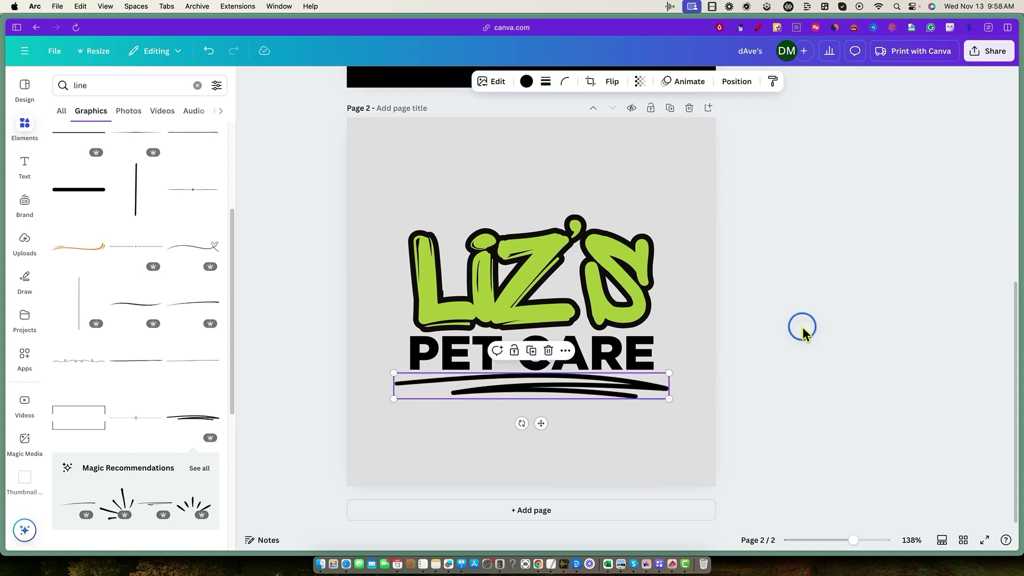
left_click(803, 328)
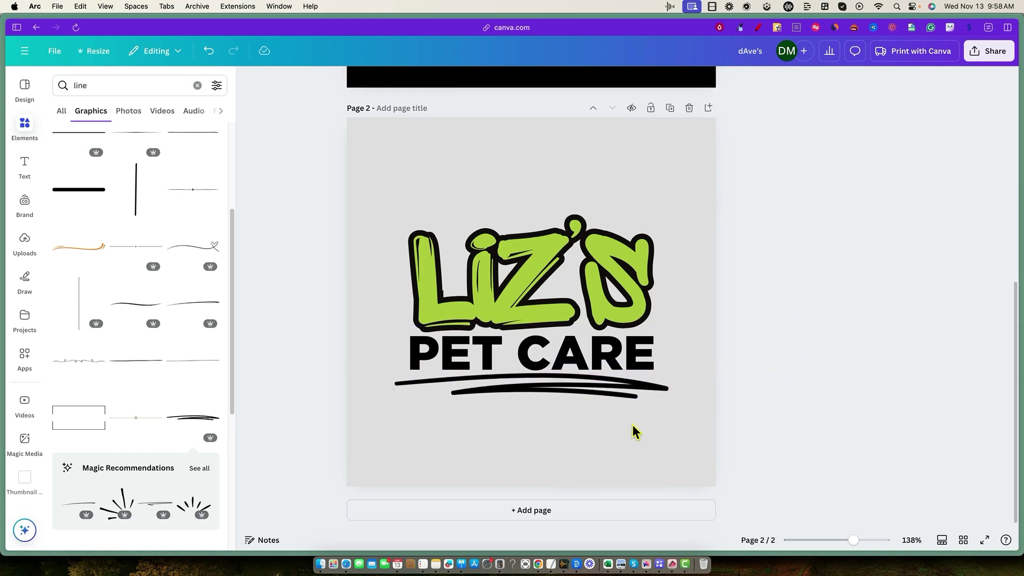
left_click(595, 396)
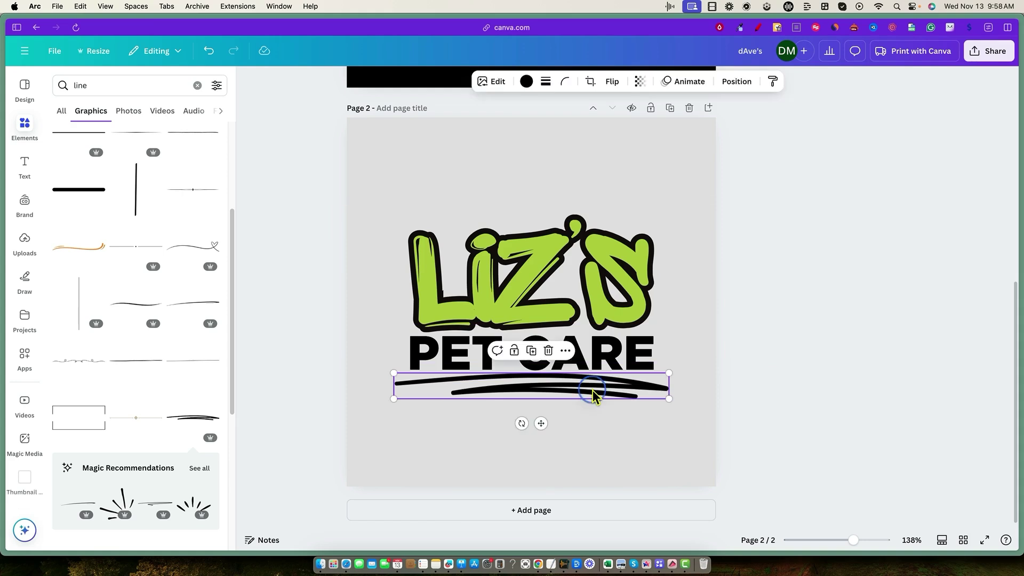
left_click(527, 82)
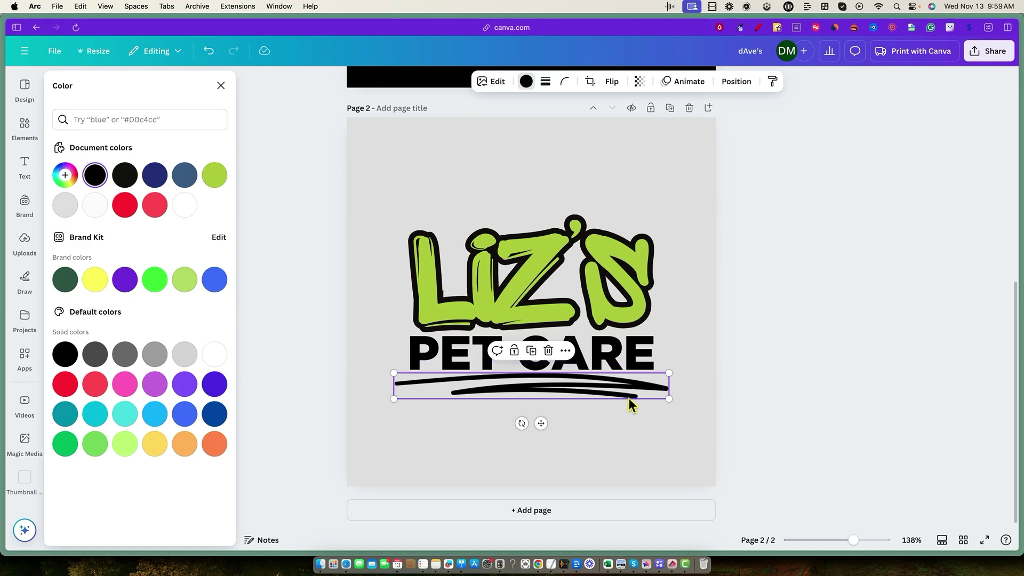
left_click(215, 178)
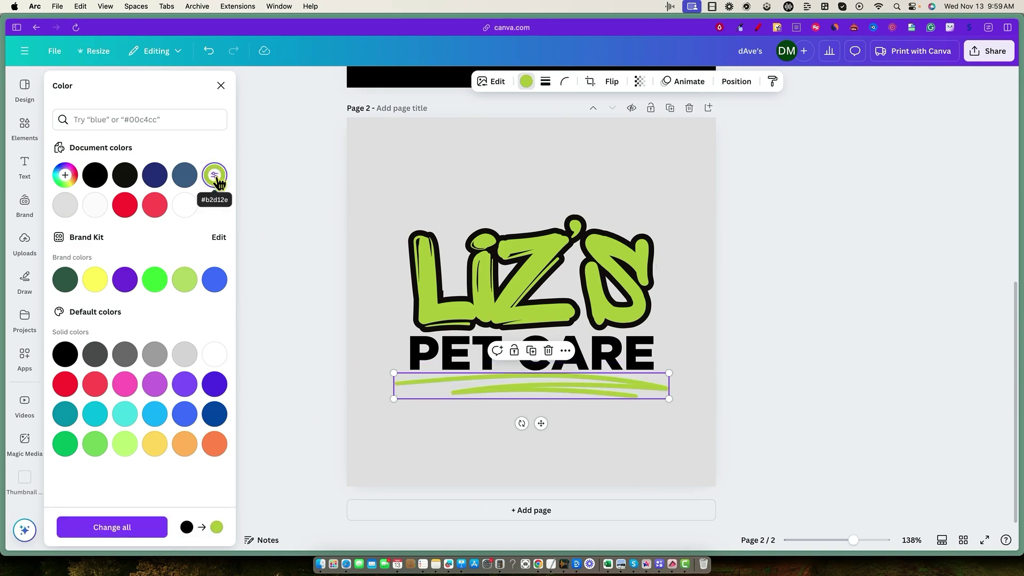
left_click(840, 338)
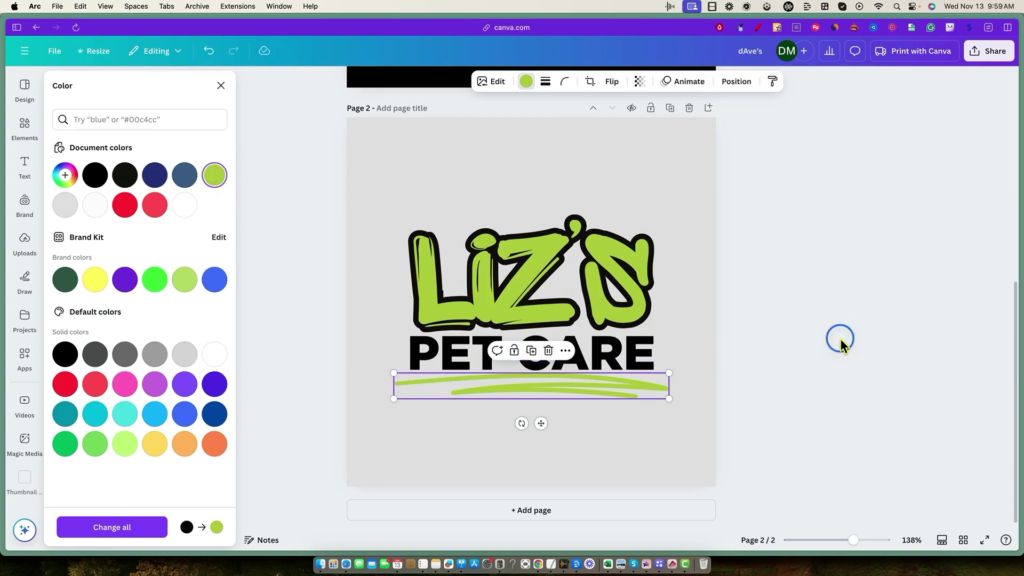
left_click(869, 416)
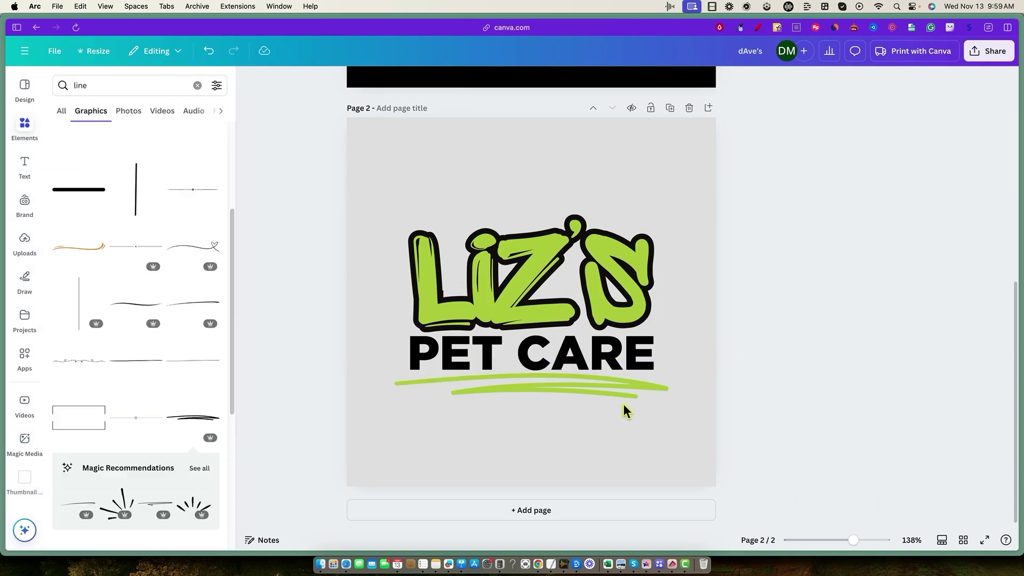
Duplicate the green underline, recolour the copy black, and enlarge the copy slightly.
left_click(574, 393)
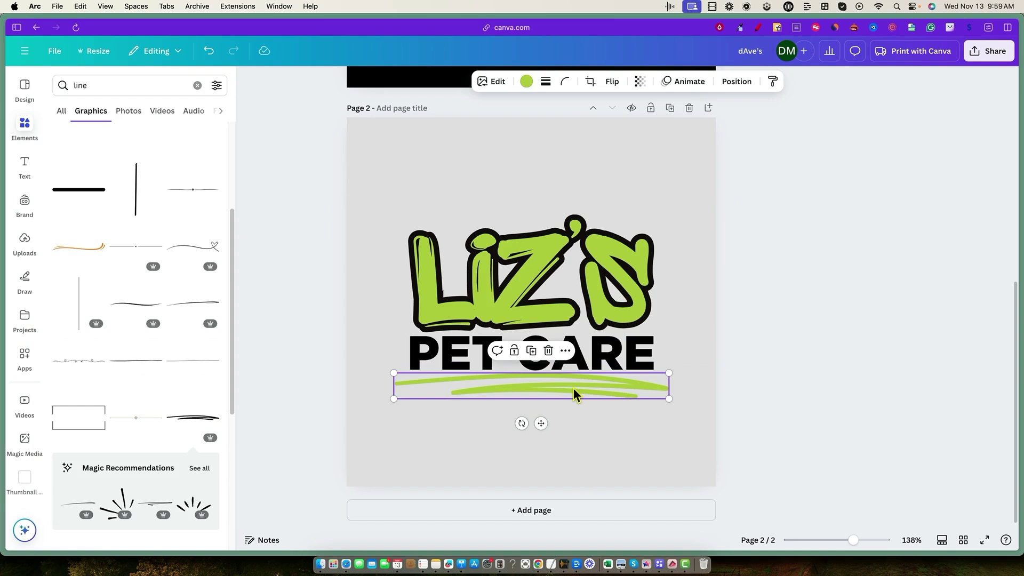
key("super+d")
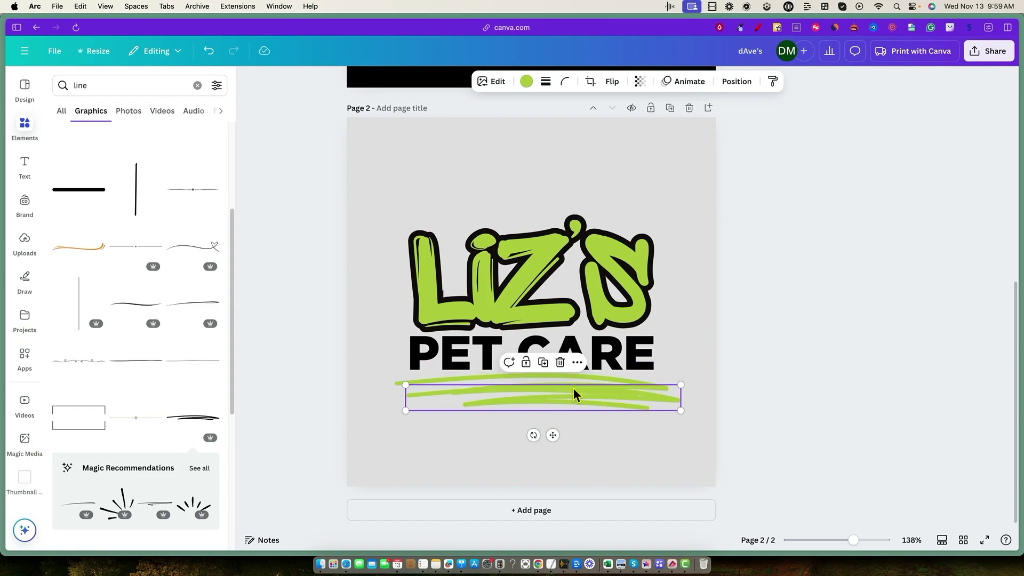
left_click(527, 81)
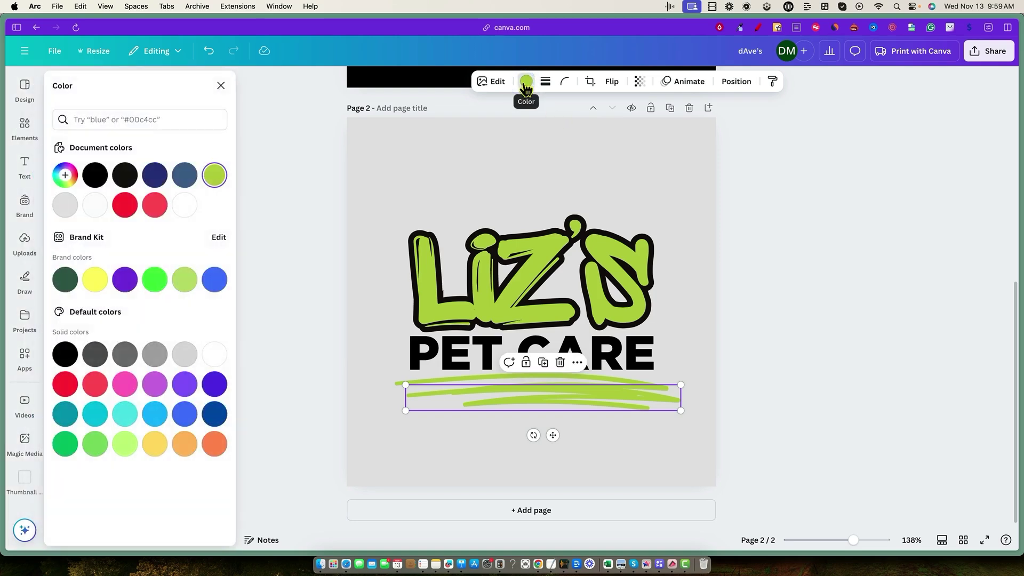
left_click(95, 175)
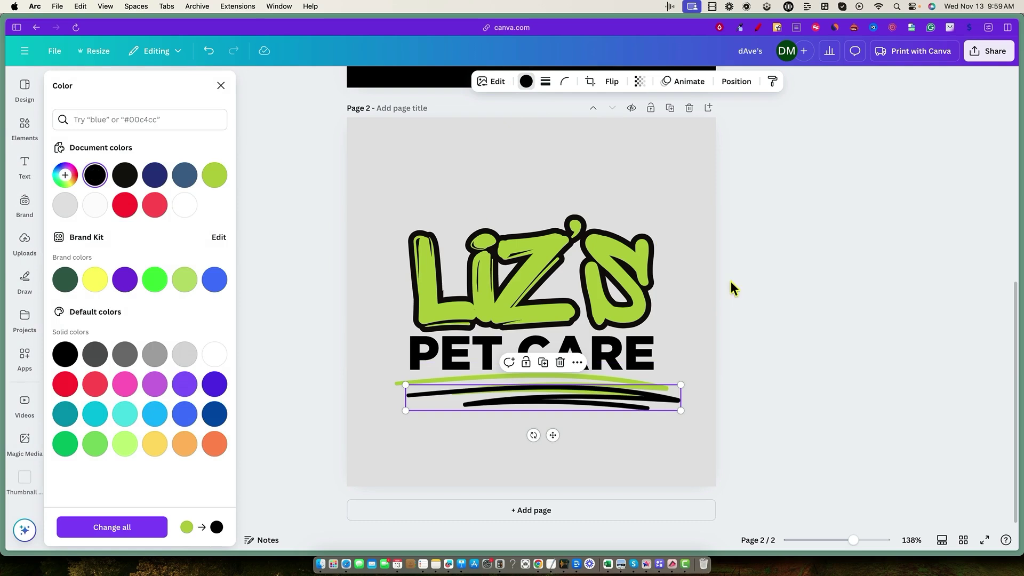
left_click_drag(681, 410, 689, 417)
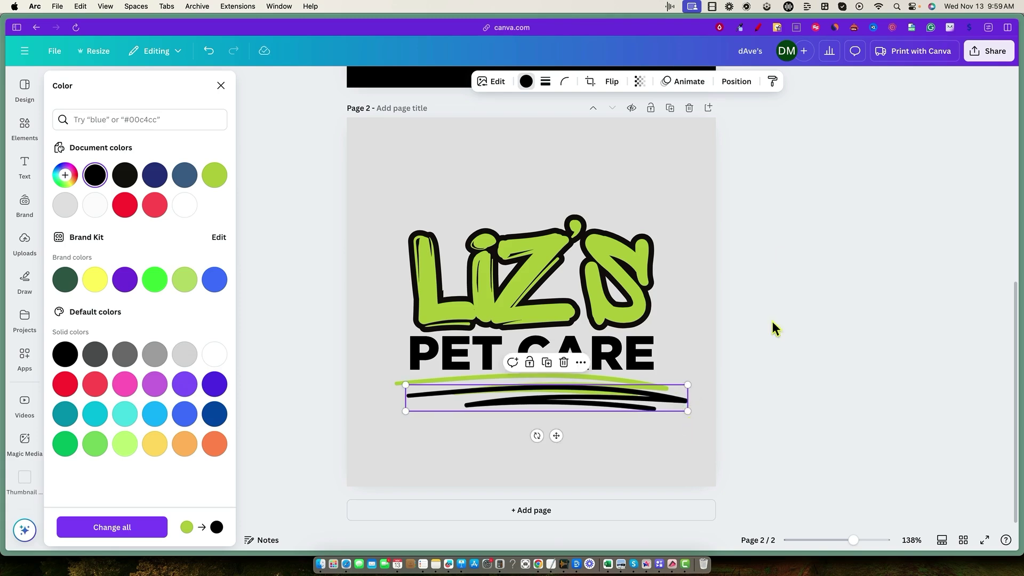
Send the black underline copy backward so it sits behind the green underline.
left_click(735, 82)
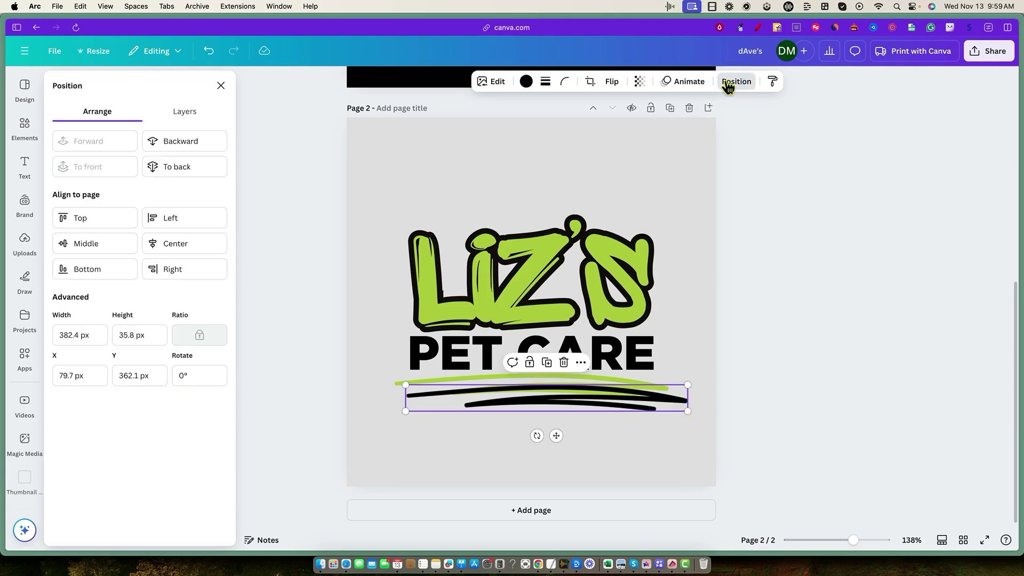
left_click(180, 140)
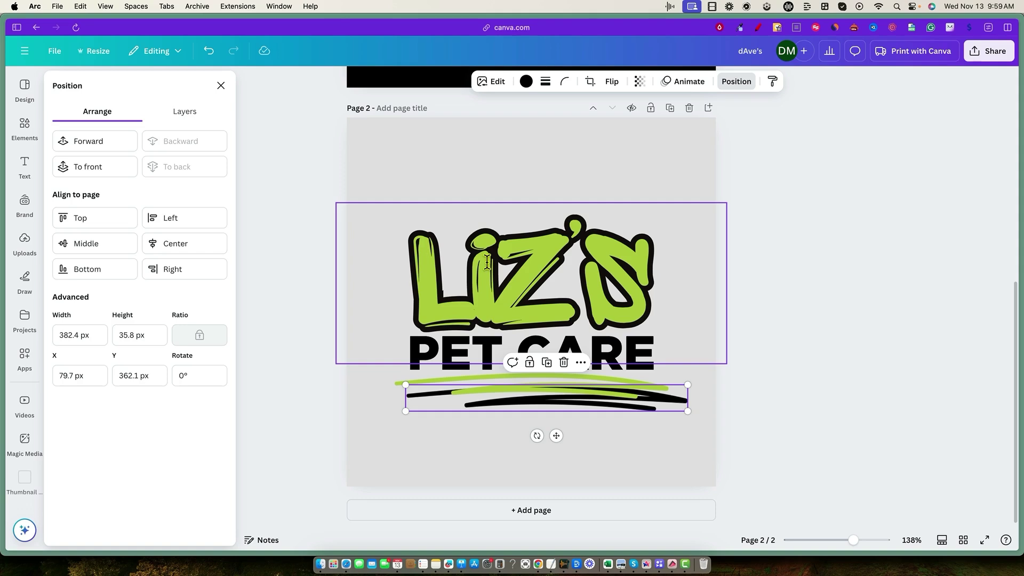
left_click(485, 438)
left_click(425, 401)
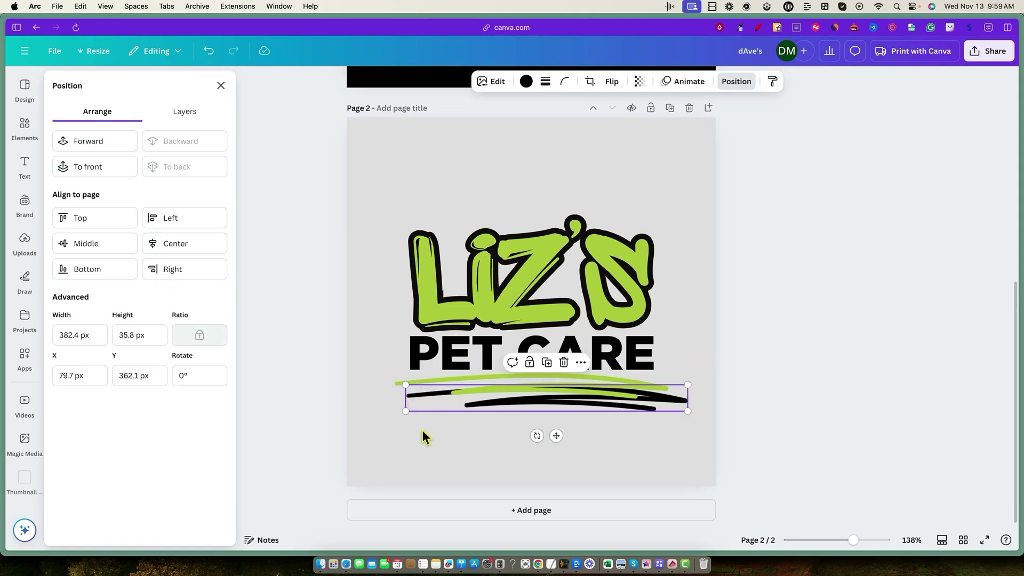
Nudge the black underline up and left until it forms a thin offset shadow directly beneath the green strokes.
key("Up")
key("Up")
key("Up")
key("Up")
key("Up")
key("Up")
key("Up")
key("Left")
key("Left")
key("Left")
key("Left")
key("Left")
key("Left")
key("Left")
key("Left")
key("Left")
key("Left")
key("Left")
key("Left")
key("Left")
key("Left")
key("Left")
key("Left")
key("Up")
key("Up")
key("Up")
key("Up")
key("Down")
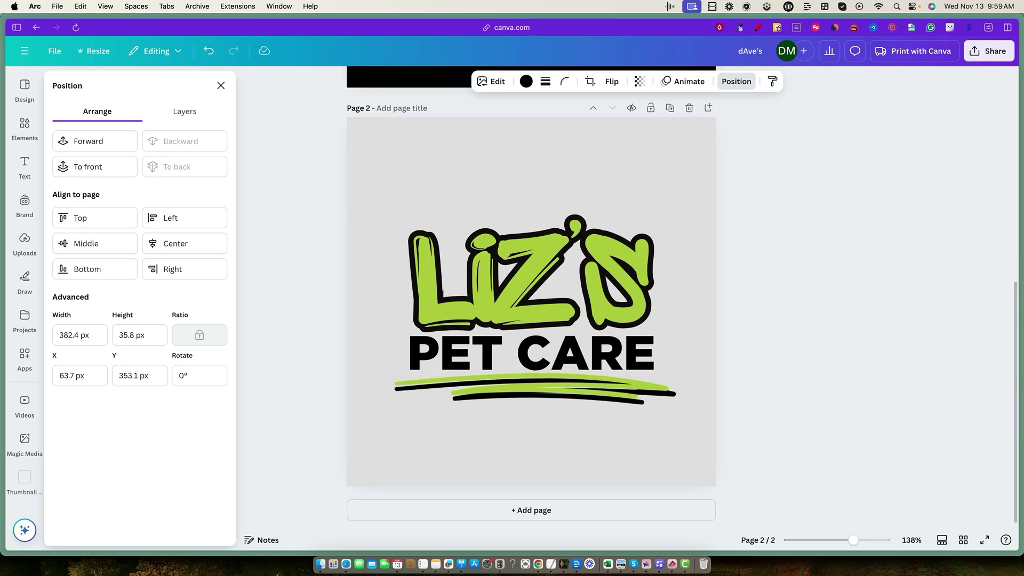
key("Up")
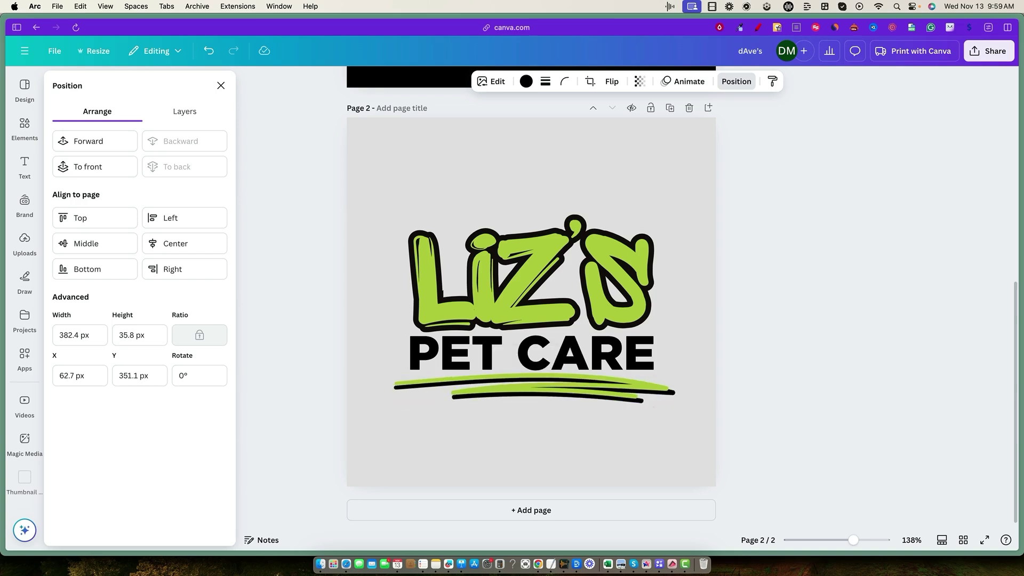
key("Right")
key("Right")
key("Right")
key("Up")
key("Up")
key("Left")
key("Up")
key("Down")
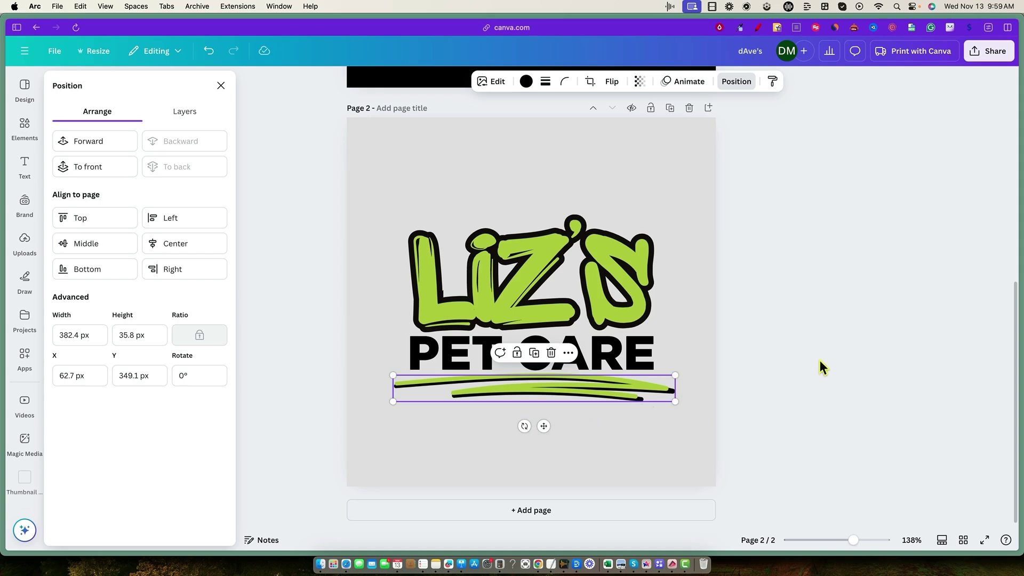
Duplicate the green underline and place the copy in the empty space below the shadowed underline.
left_click(613, 392)
left_click(621, 395)
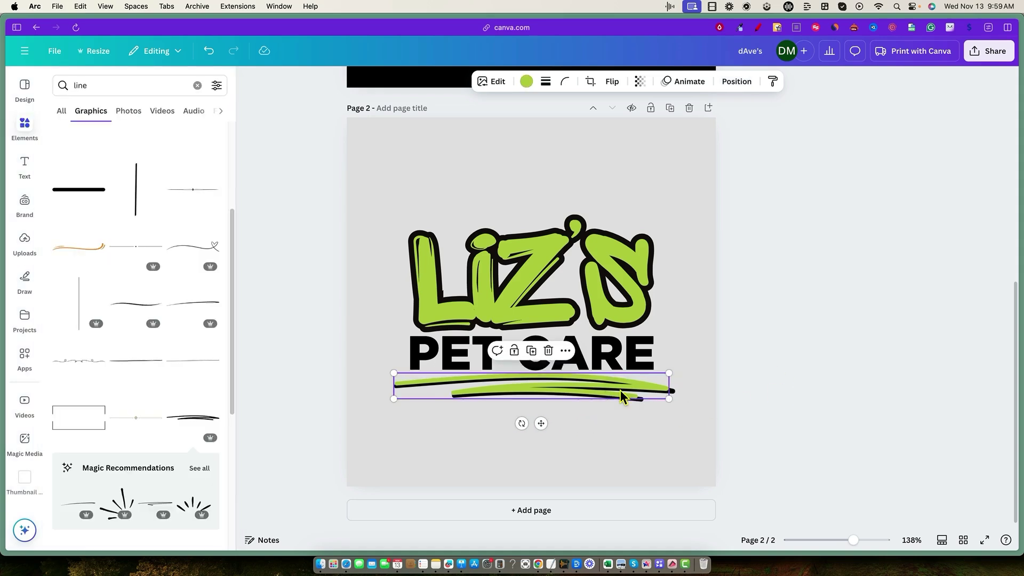
left_click(575, 442)
left_click(563, 421)
left_click_drag(559, 403, 557, 437)
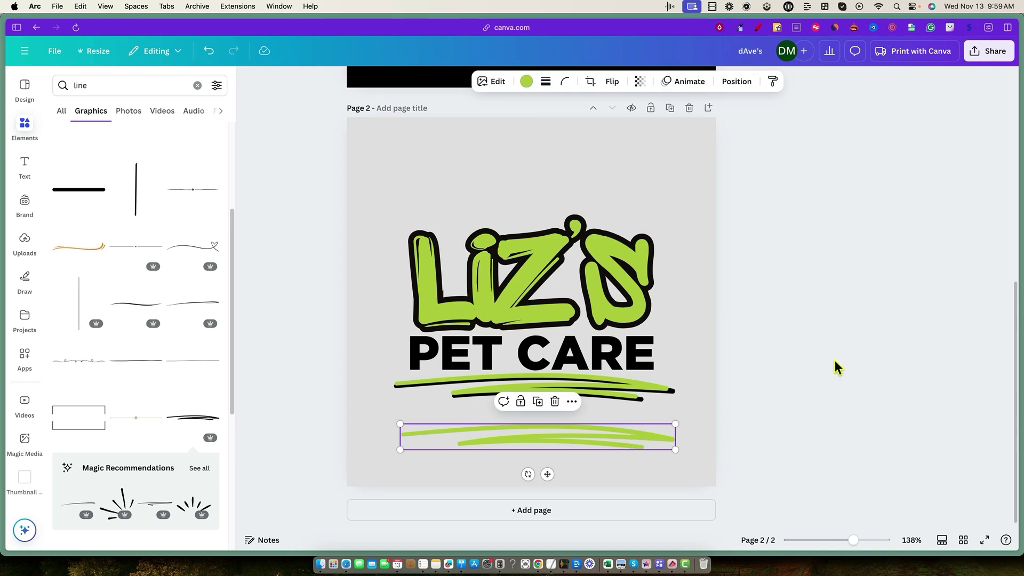
Apply a Glow shadow to the lower green underline with size 52 and intensity 100.
left_click(497, 83)
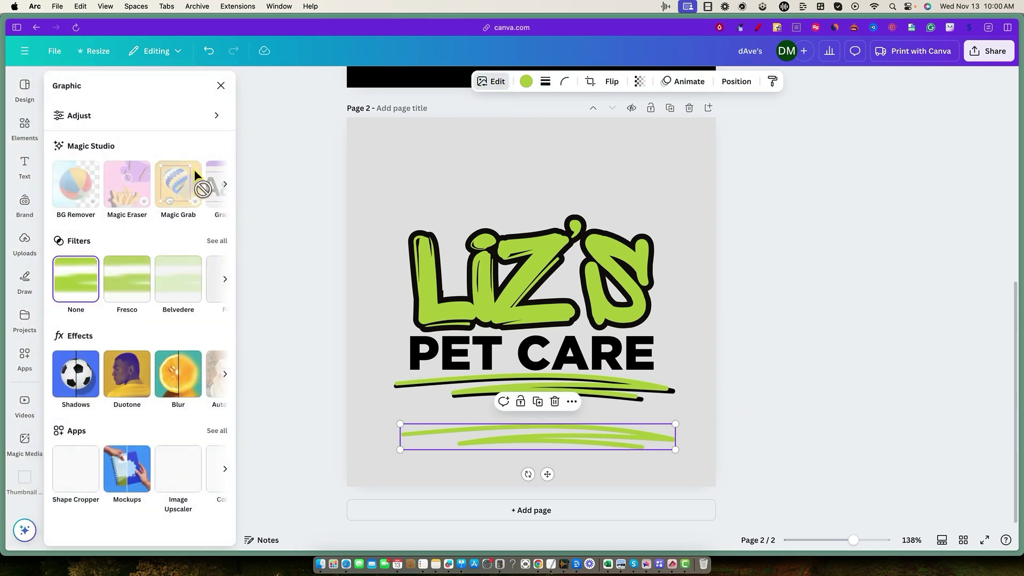
left_click(79, 373)
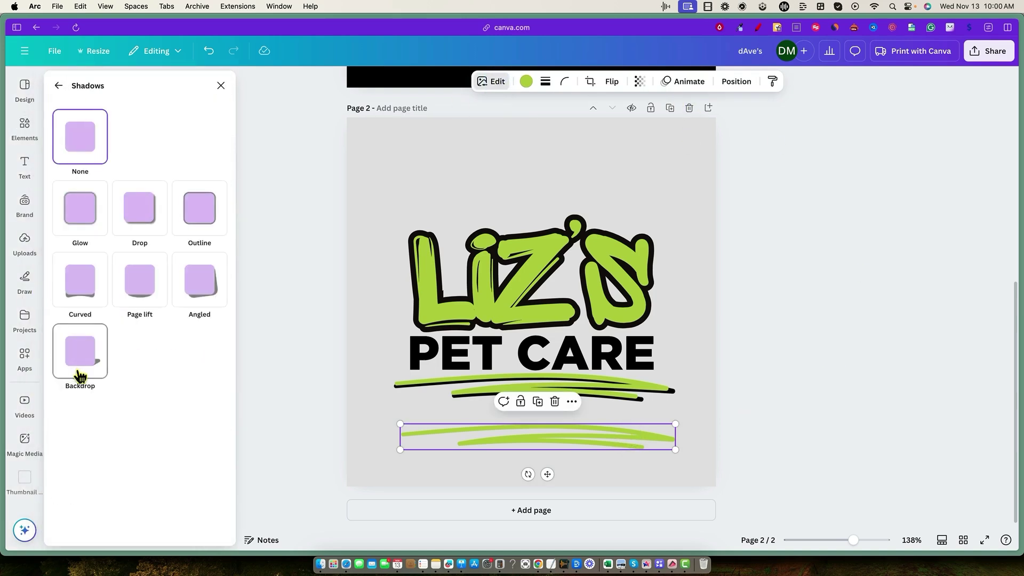
left_click(86, 212)
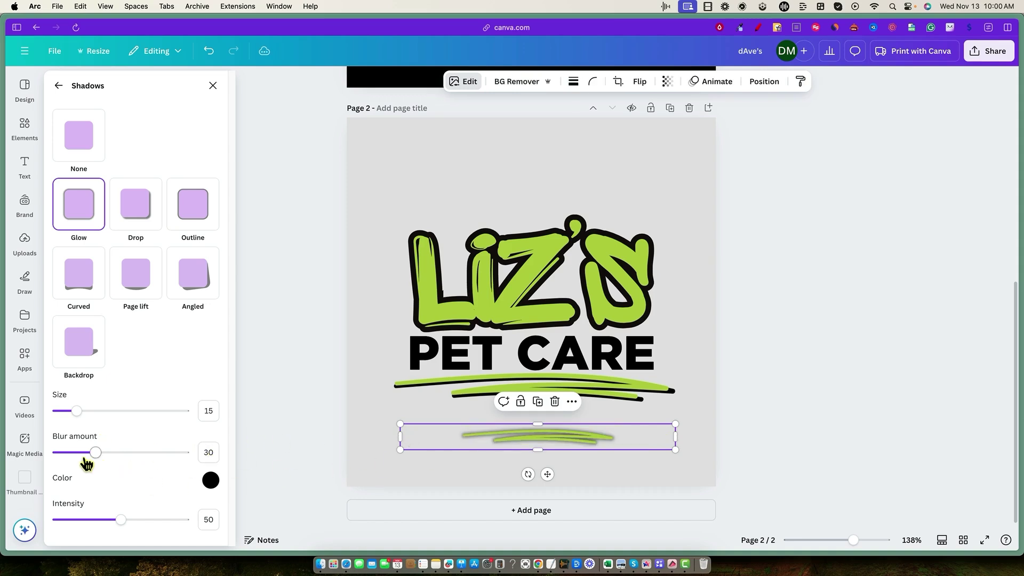
left_click_drag(77, 415, 124, 417)
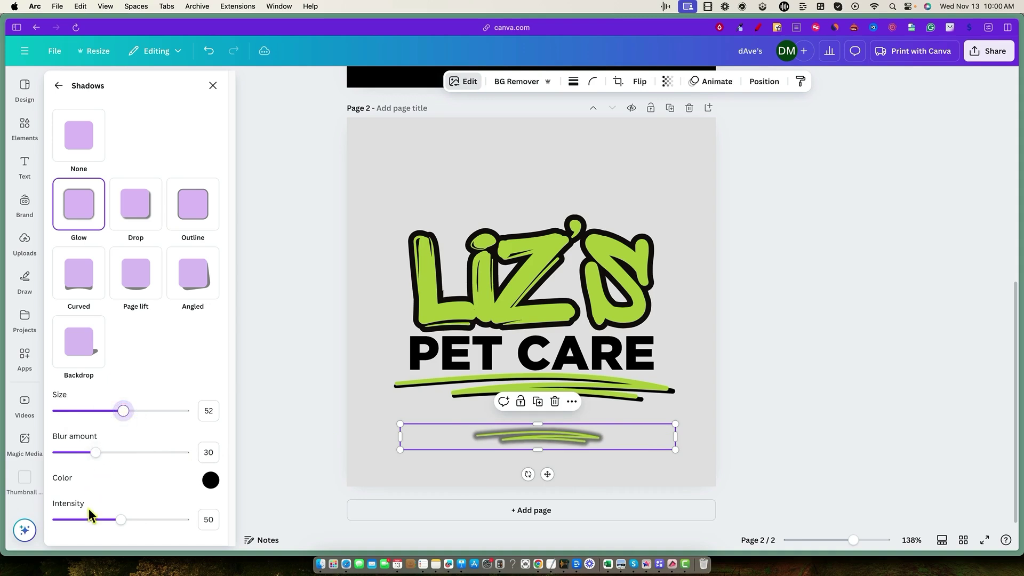
left_click_drag(123, 525, 233, 525)
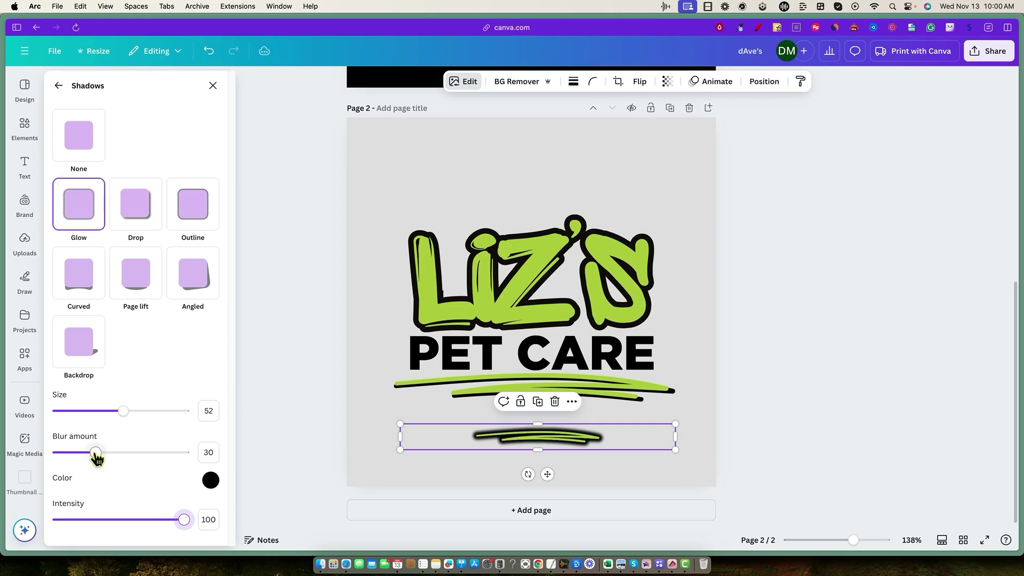
Enlarge the glowing underline and centre it on the page below the shadowed underline.
left_click_drag(397, 436, 465, 436)
mouse_move(675, 437)
left_mouse_down()
mouse_move(613, 435)
mouse_move(611, 451)
mouse_move(723, 507)
left_mouse_up()
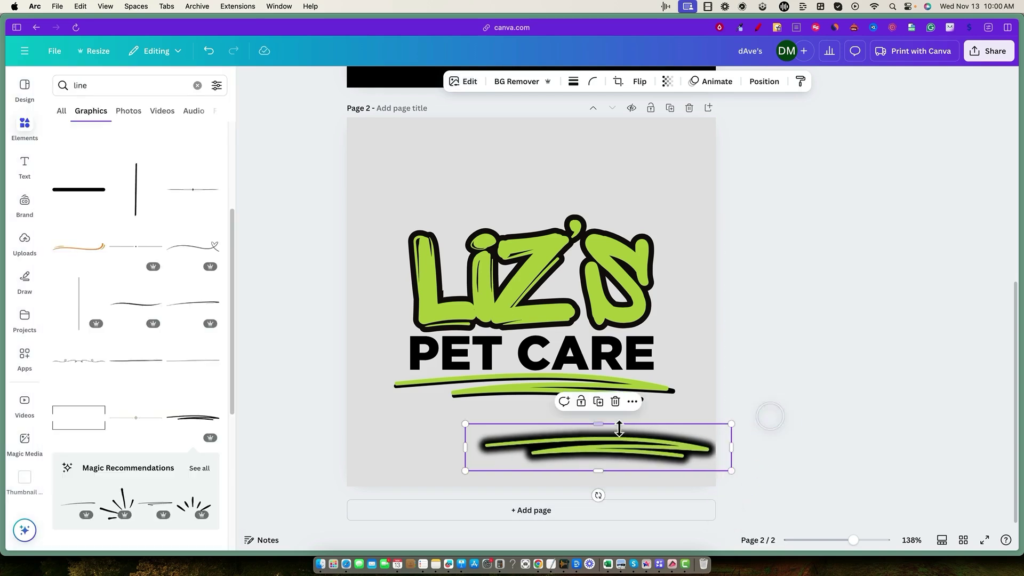
left_click_drag(614, 447, 542, 423)
left_click(753, 424)
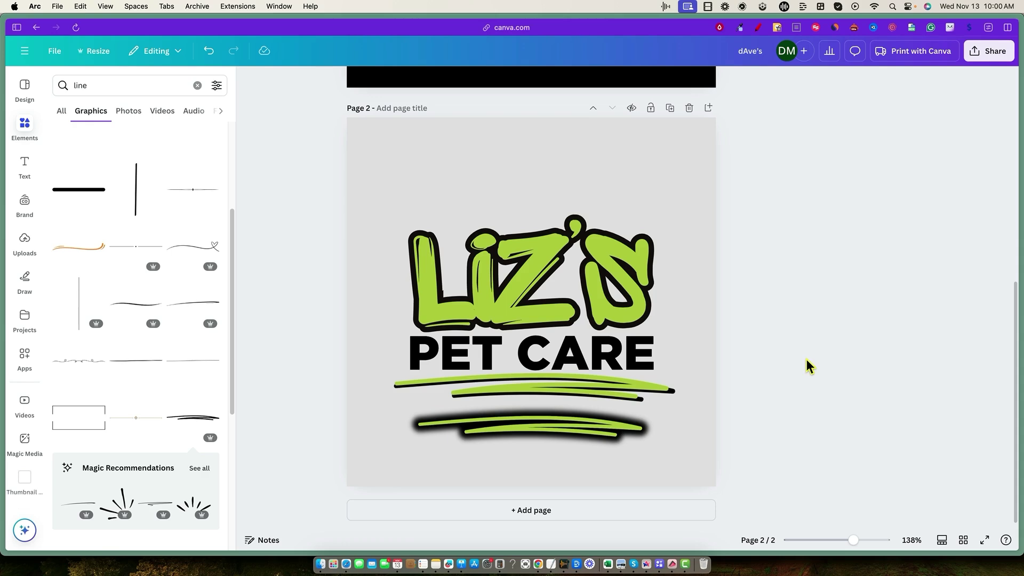
left_click(550, 430)
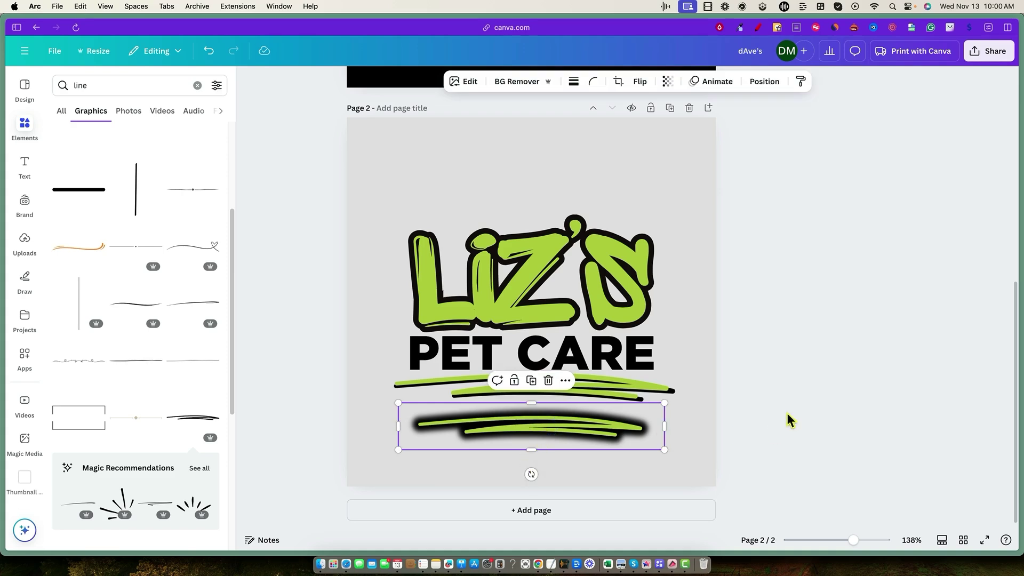
left_click(765, 389)
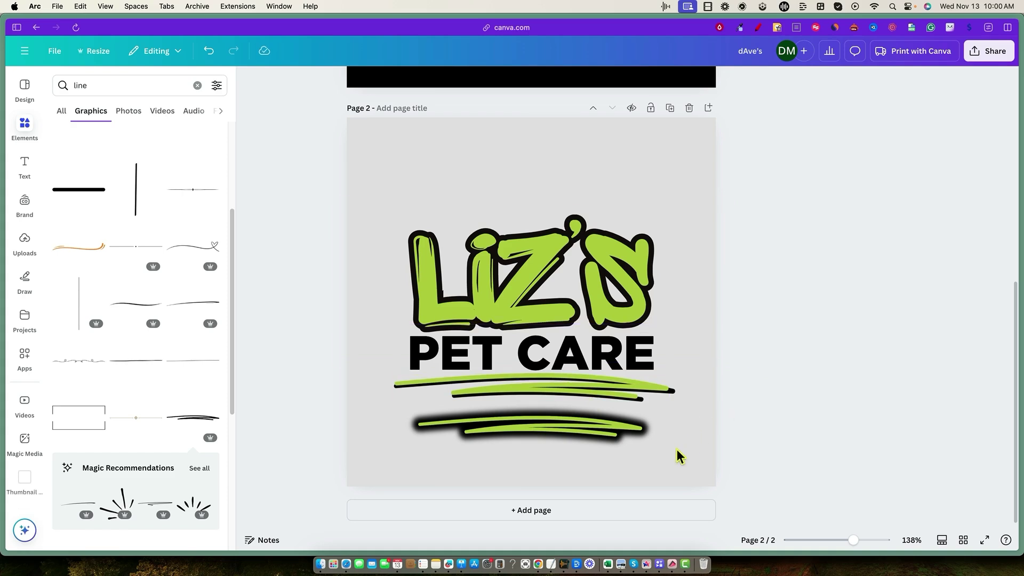
Set the lower underline's glow blur amount to 18 and reduce the glow size.
left_click(572, 433)
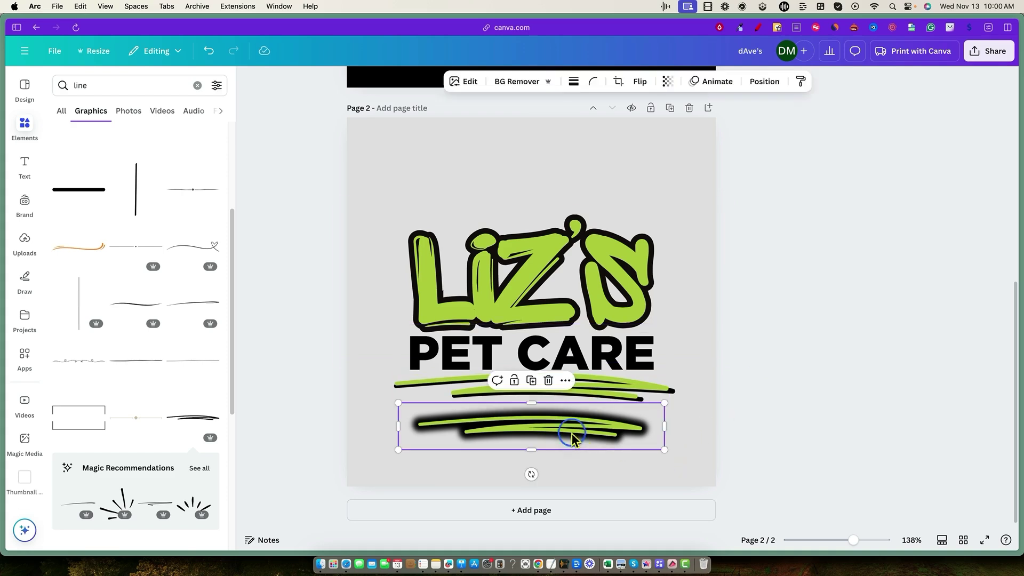
left_click(466, 82)
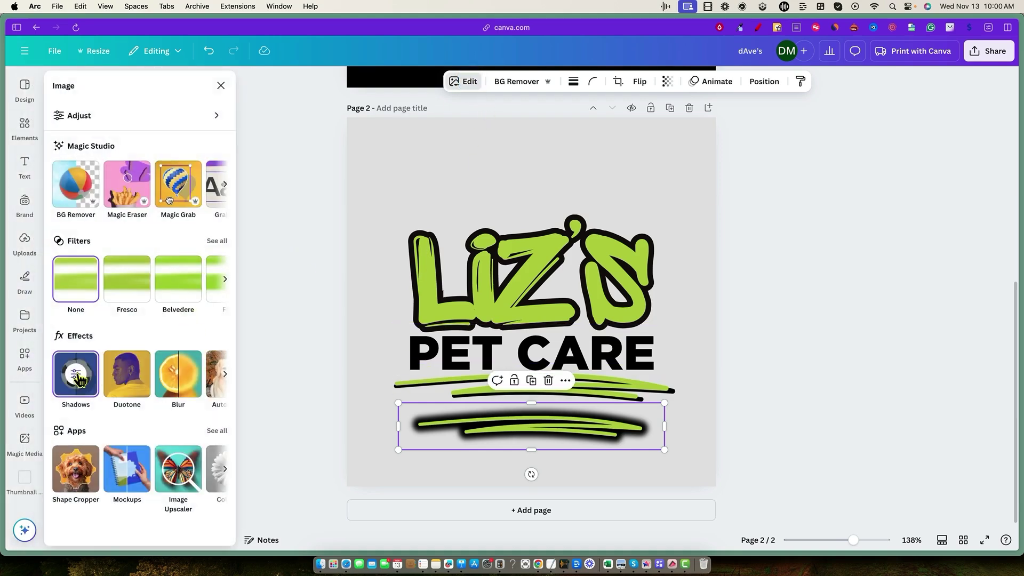
left_click(80, 380)
mouse_move(95, 458)
left_mouse_down()
mouse_move(69, 458)
mouse_move(166, 460)
mouse_move(81, 452)
left_mouse_up()
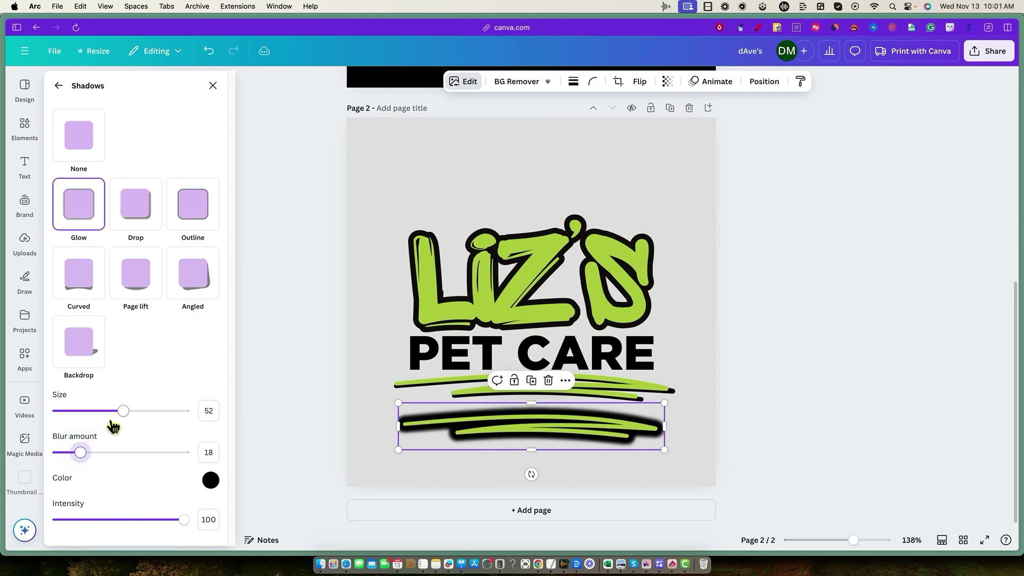
mouse_move(123, 412)
left_mouse_down()
mouse_move(86, 410)
mouse_move(103, 416)
mouse_move(80, 421)
mouse_move(97, 412)
left_mouse_up()
mouse_move(183, 520)
left_mouse_down()
mouse_move(118, 515)
mouse_move(199, 519)
left_mouse_up()
left_click(315, 431)
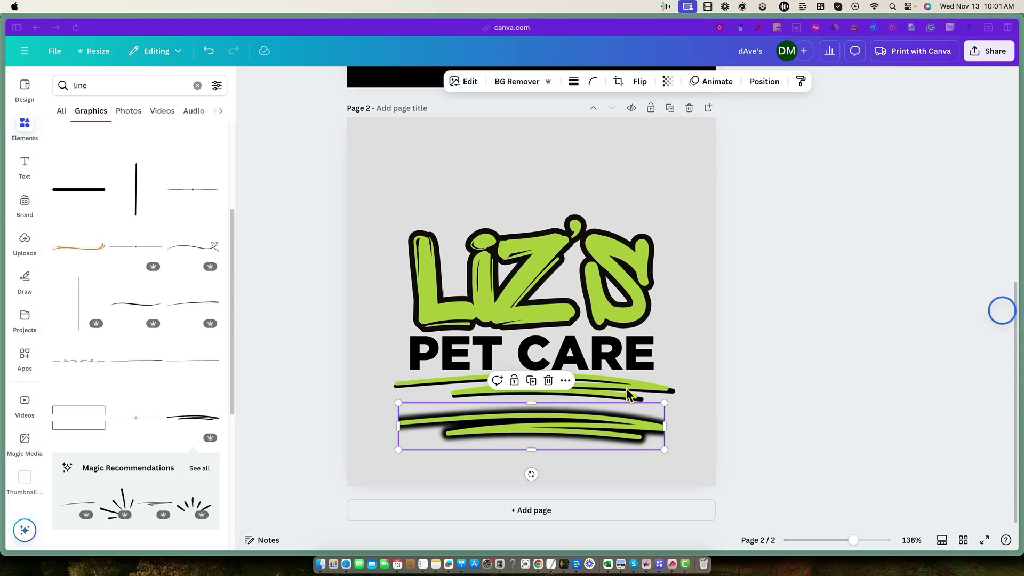
left_click(664, 359)
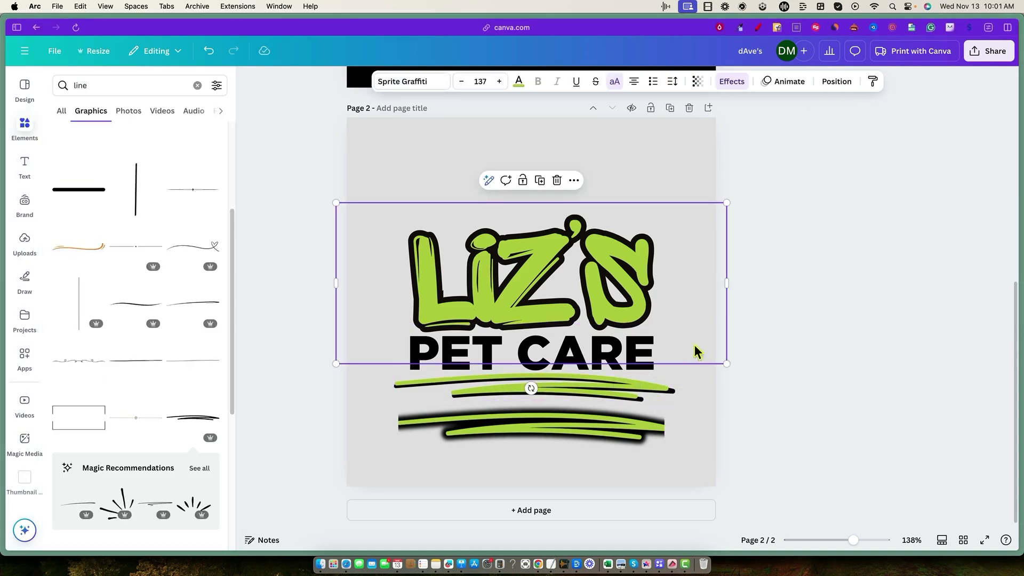
left_click(850, 399)
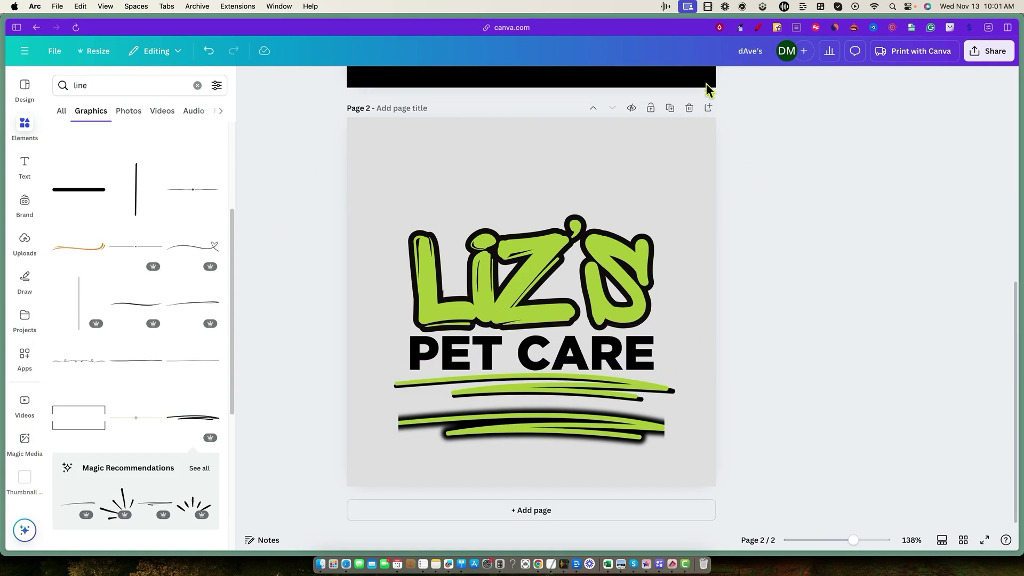
Duplicate page 2 and delete the upper shadowed underline beneath PET CARE on the page 3 copy.
left_click(671, 110)
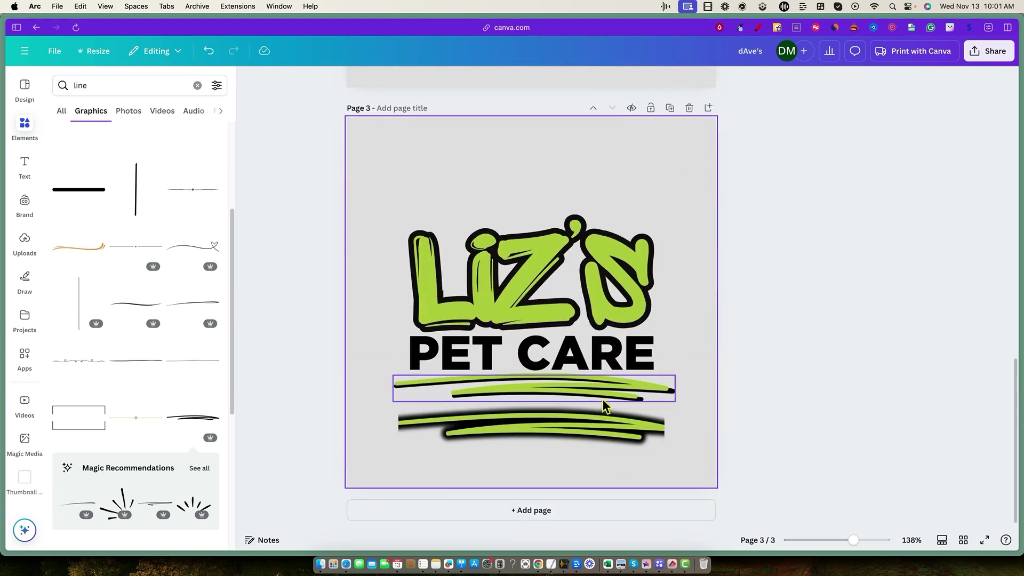
left_click(601, 397)
key("Delete")
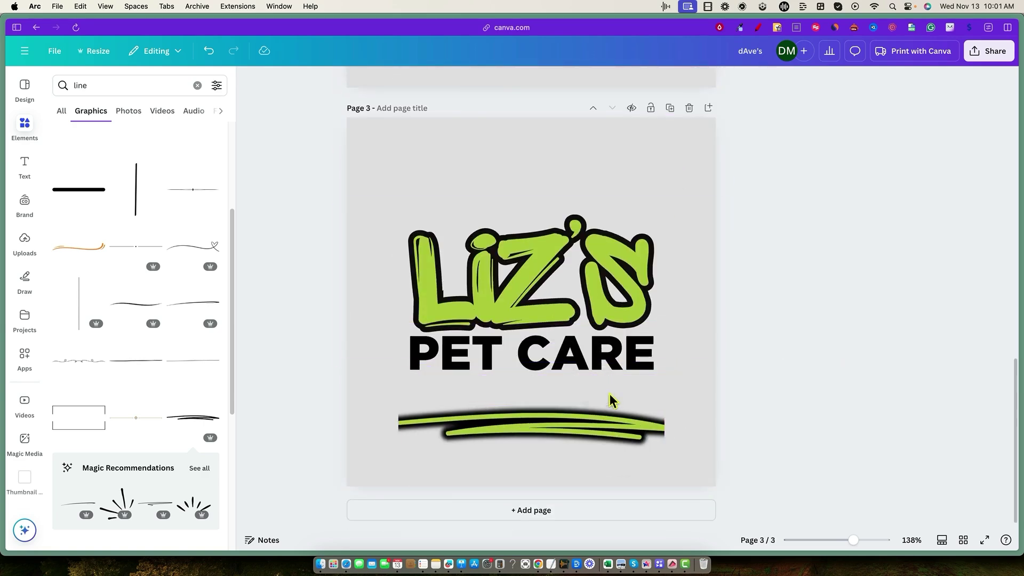
Move the glowing underline directly beneath PET CARE and extend its frame on both sides to uncover the cropped stroke ends.
left_click_drag(580, 438, 580, 399)
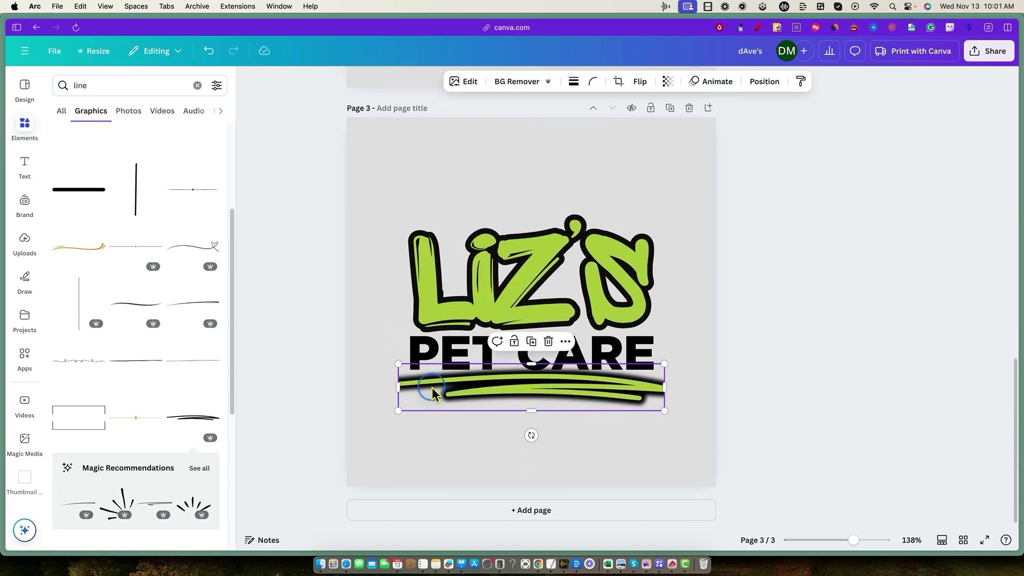
left_click_drag(399, 386, 376, 386)
left_click_drag(663, 386, 692, 389)
left_click(827, 384)
left_click_drag(555, 394, 552, 393)
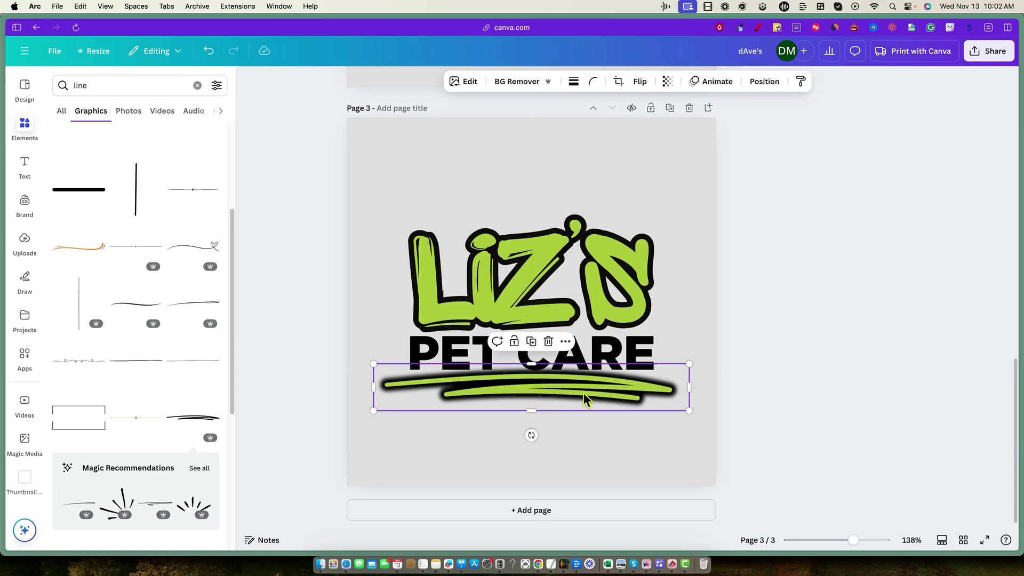
left_click(646, 400)
key("Escape")
left_click(533, 394)
key("Escape")
left_click(865, 355)
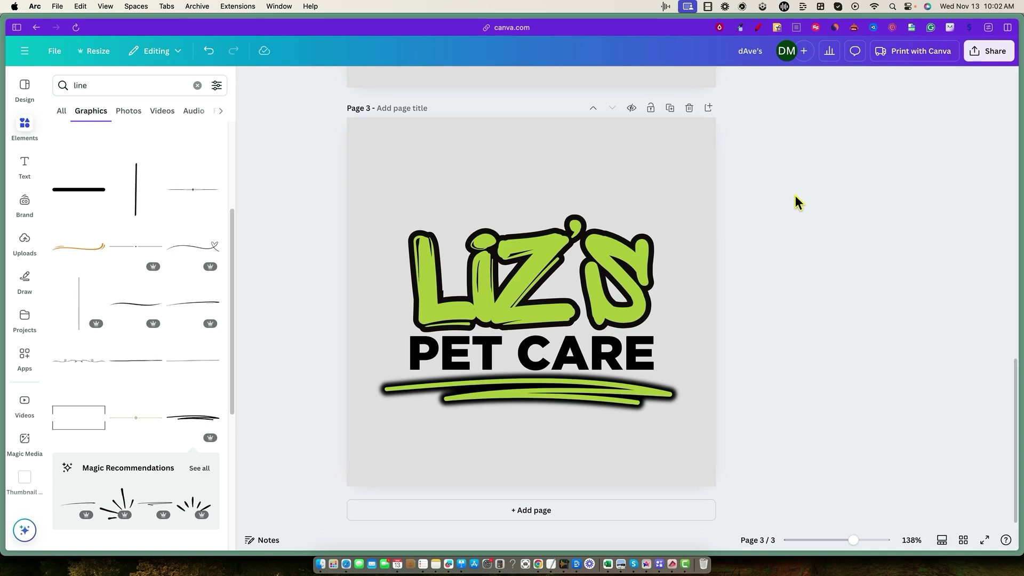
Search the graphics for "dog" and filter the results to Pro items.
left_click(90, 87)
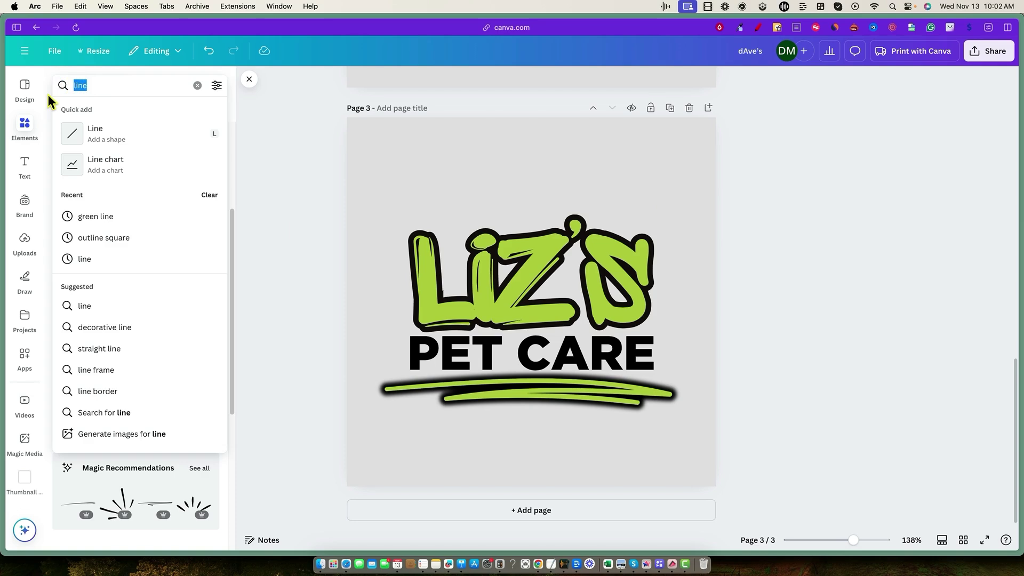
type("dog")
key("Return")
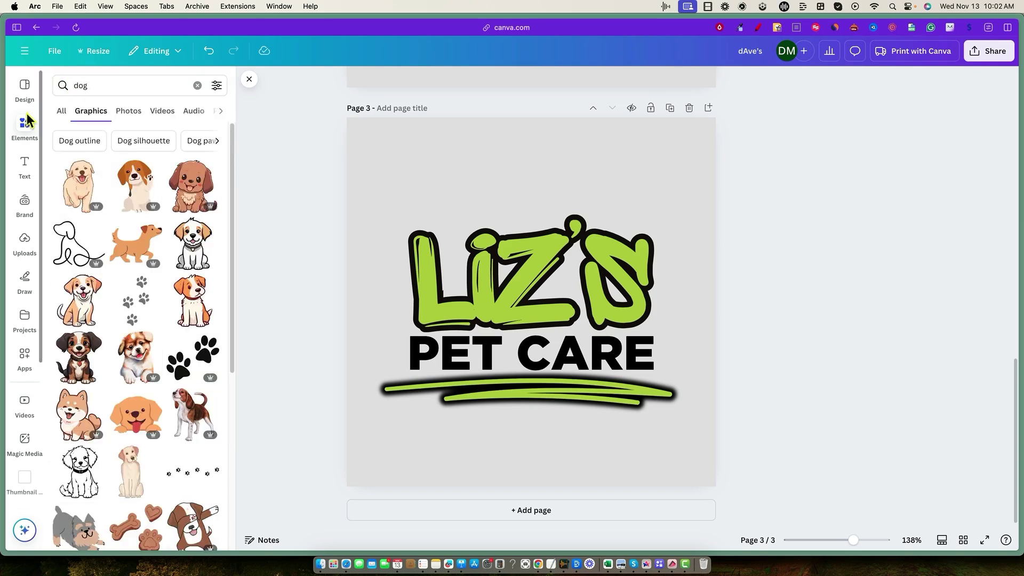
left_click(217, 86)
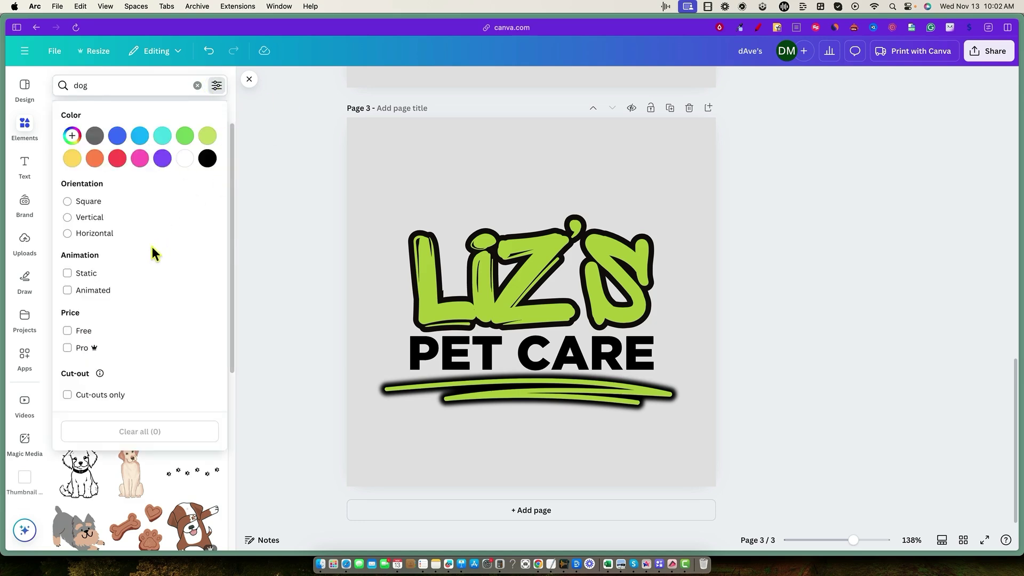
left_click(67, 348)
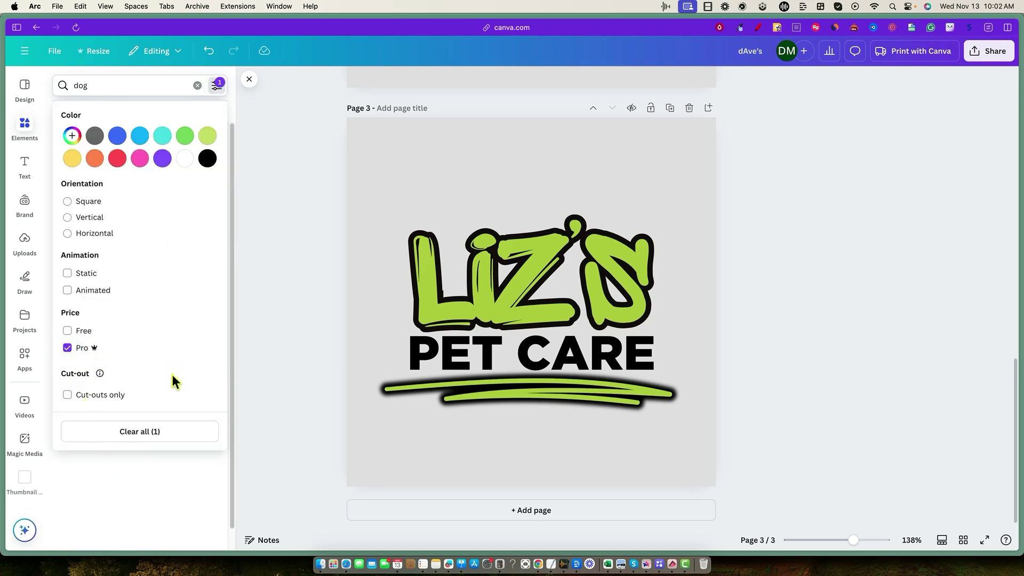
left_click(238, 314)
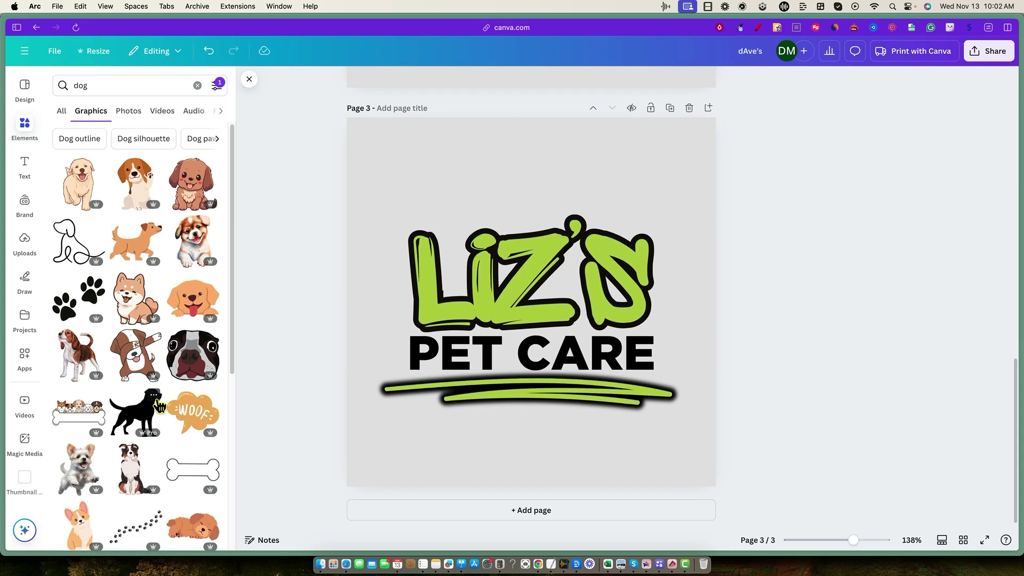
Read the licensing information for the Cute Puppy Dog Watercolor graphic, including its commercial use terms, and close it.
mouse_move(210, 261)
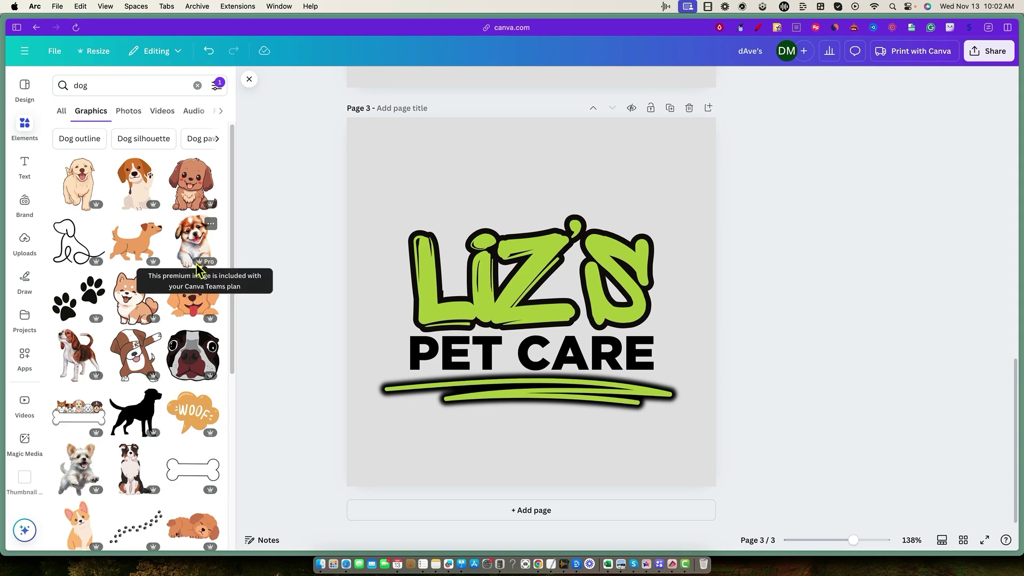
left_click(210, 224)
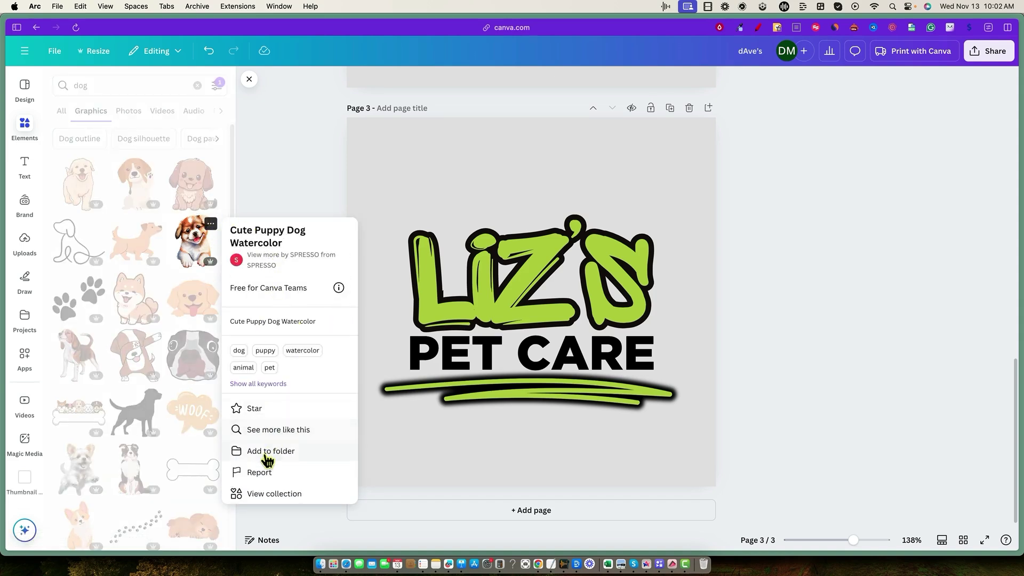
left_click(338, 287)
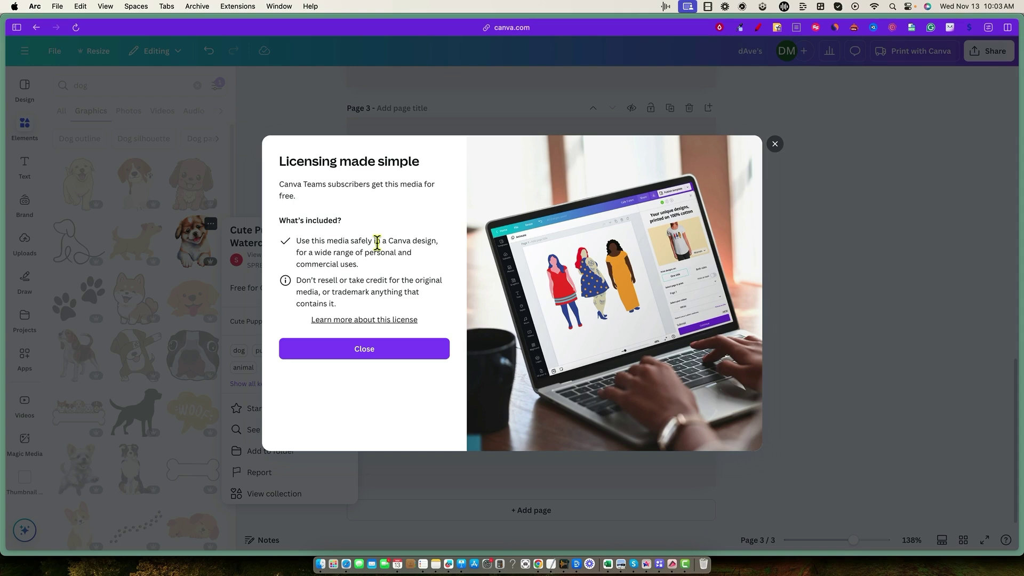
left_click_drag(305, 264, 375, 269)
left_click(395, 266)
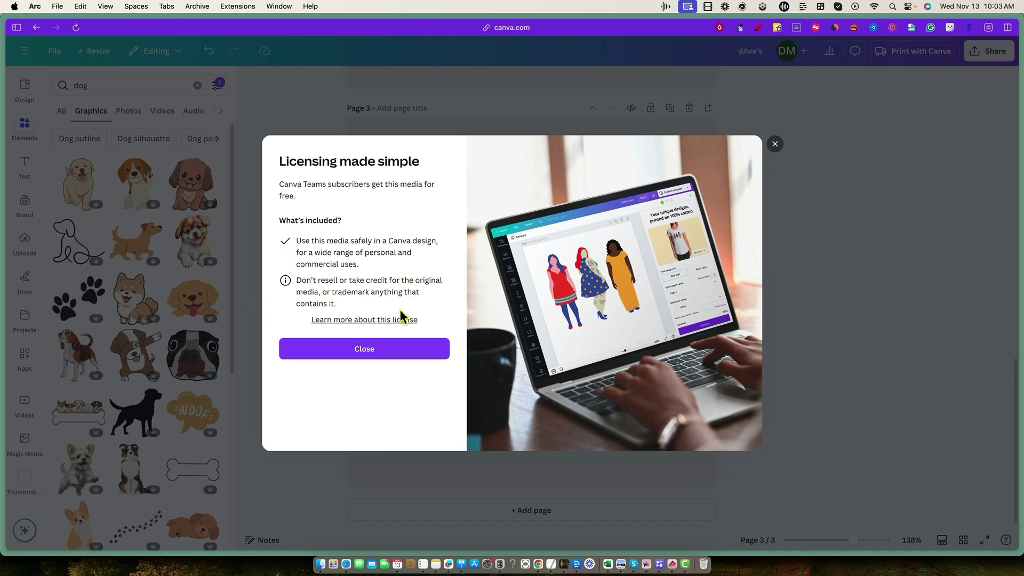
left_click_drag(362, 265, 297, 247)
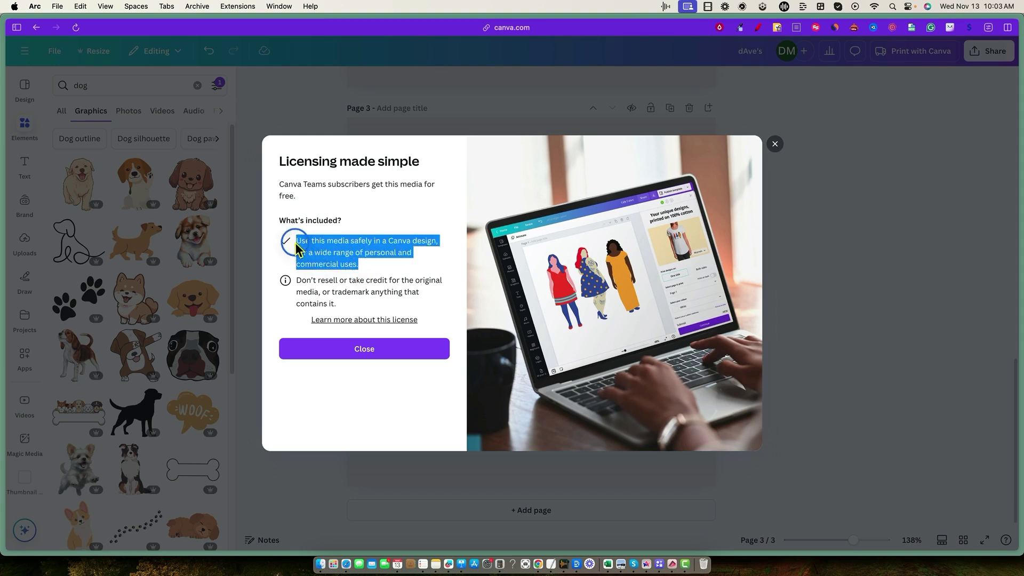
left_click(775, 145)
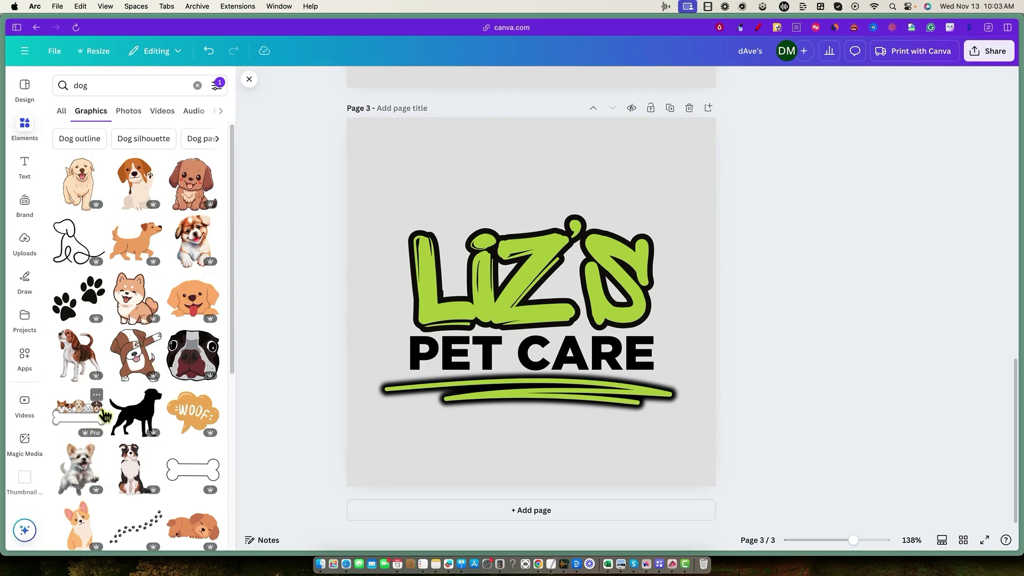
Add the leaping white puppy graphic, shrink it and place it just left of PET CARE, over the underline's end.
left_click(80, 473)
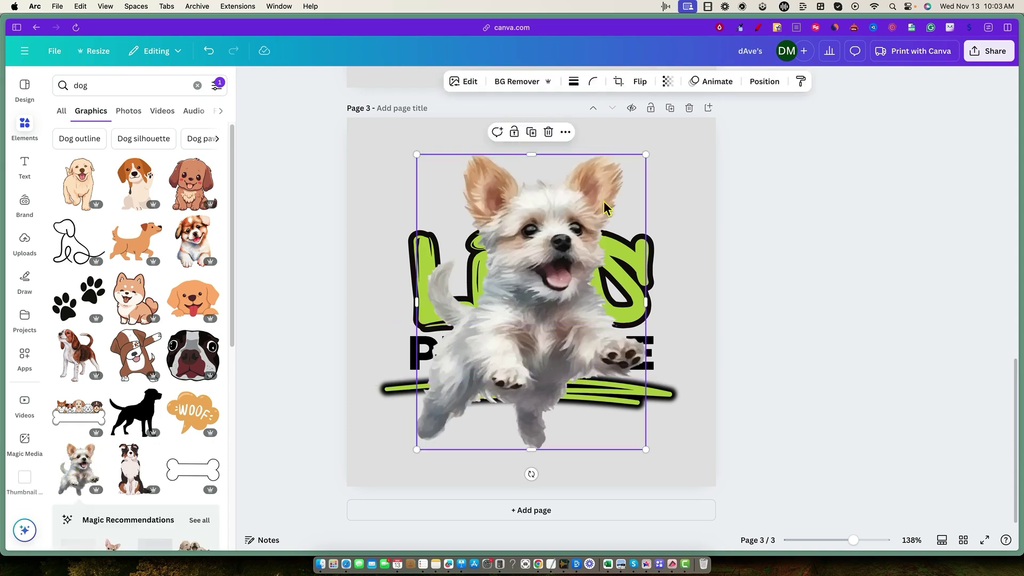
left_click_drag(647, 153, 504, 338)
left_click_drag(462, 428, 395, 364)
key("Left")
key("Left")
key("Left")
key("Left")
key("Left")
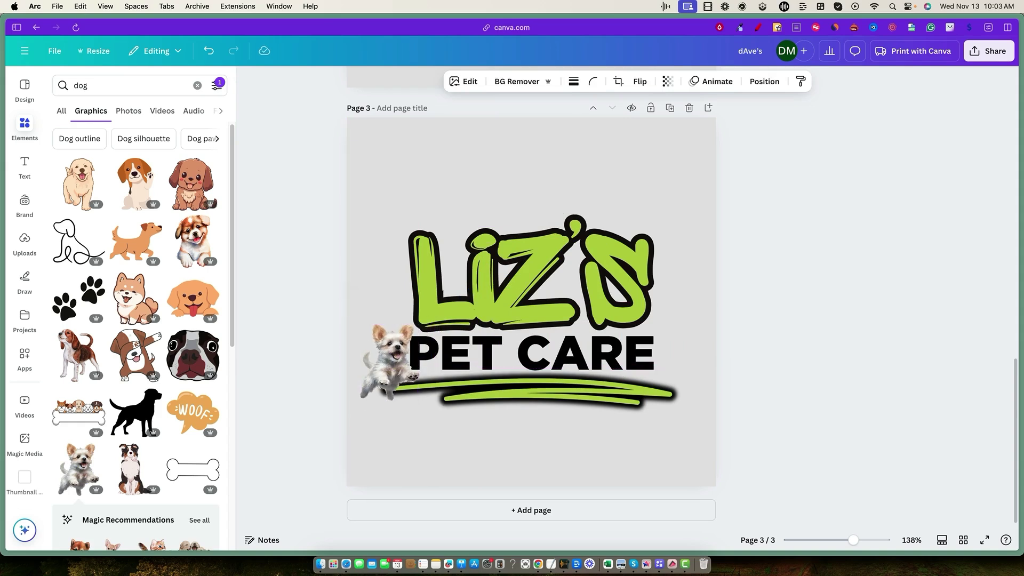
key("Up")
key("Left")
left_click(789, 270)
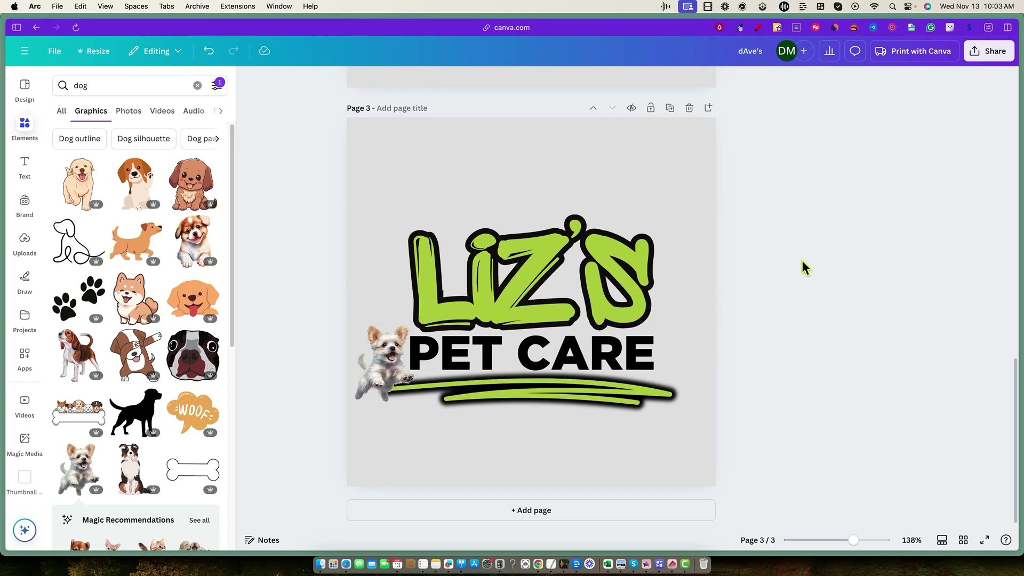
Add the sitting black, white and brown dog graphic, scale it down and place it just right of PET CARE.
left_click(134, 469)
left_click_drag(538, 320, 668, 359)
left_click_drag(631, 267, 661, 311)
left_click_drag(690, 368, 680, 365)
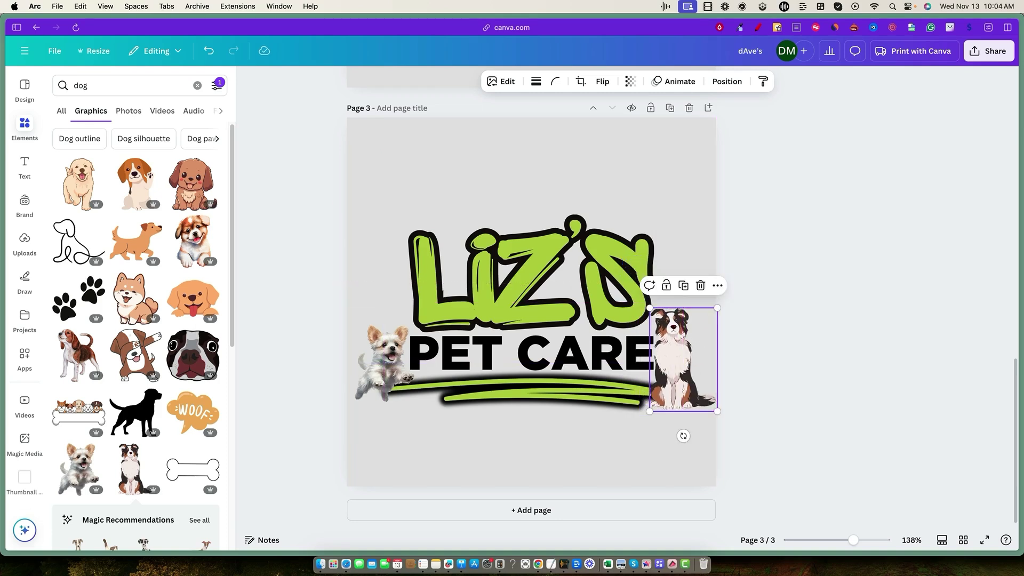
left_click(819, 331)
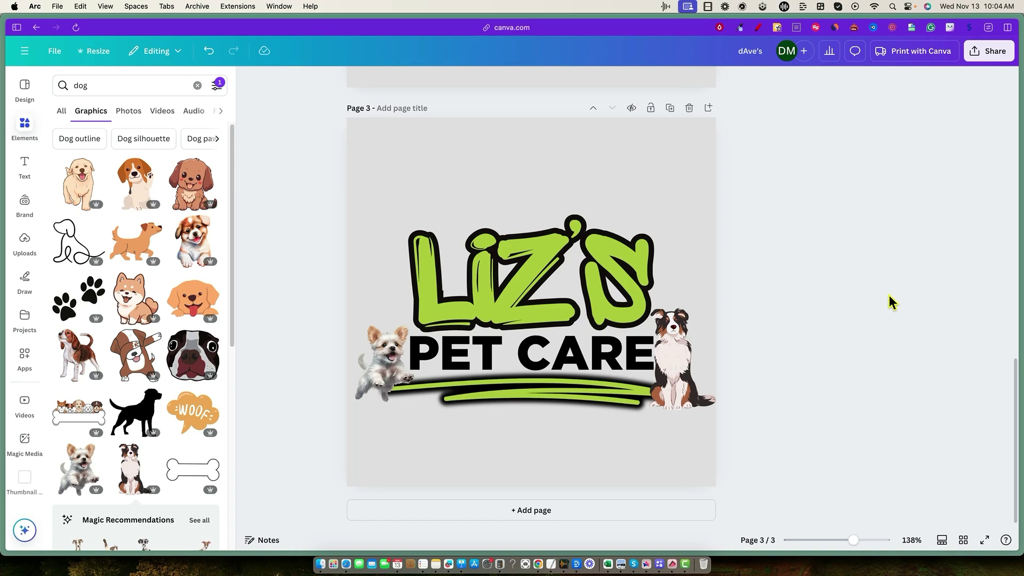
Change the LIZ'S text colour on page 3 from the default solid colours to light orange.
scroll(885, 304, "up", 15)
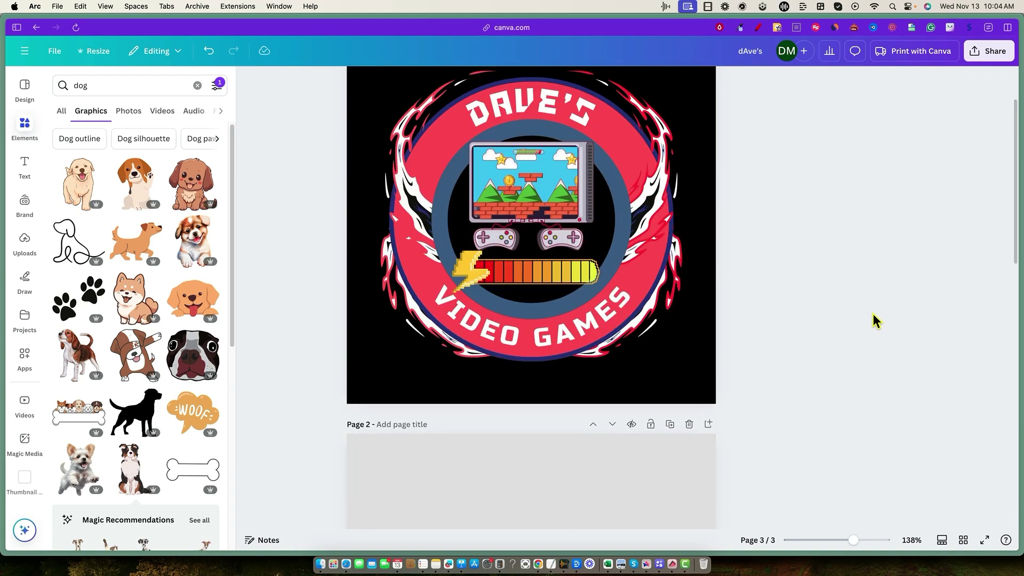
scroll(873, 314, "down", 15)
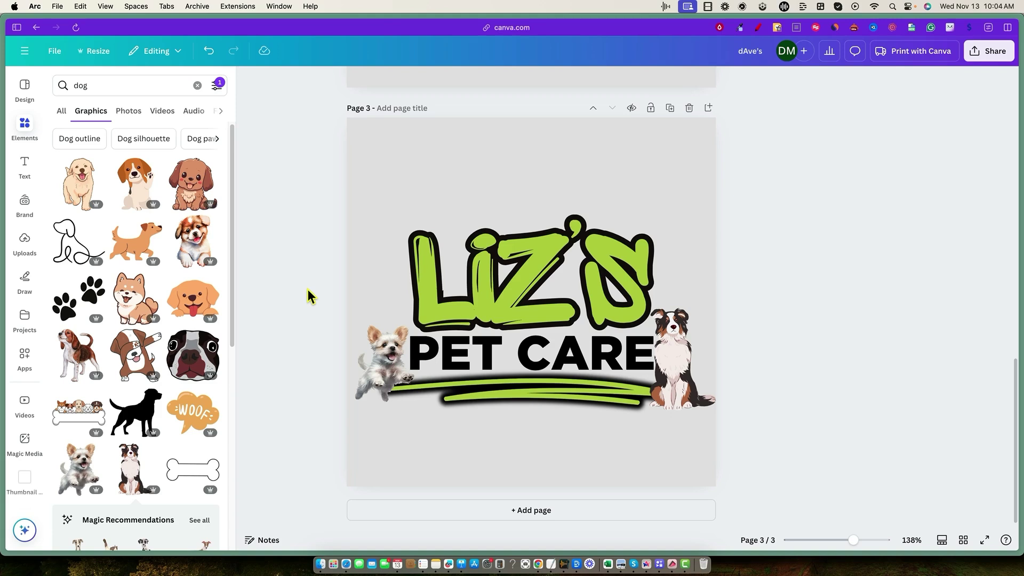
left_click(524, 286)
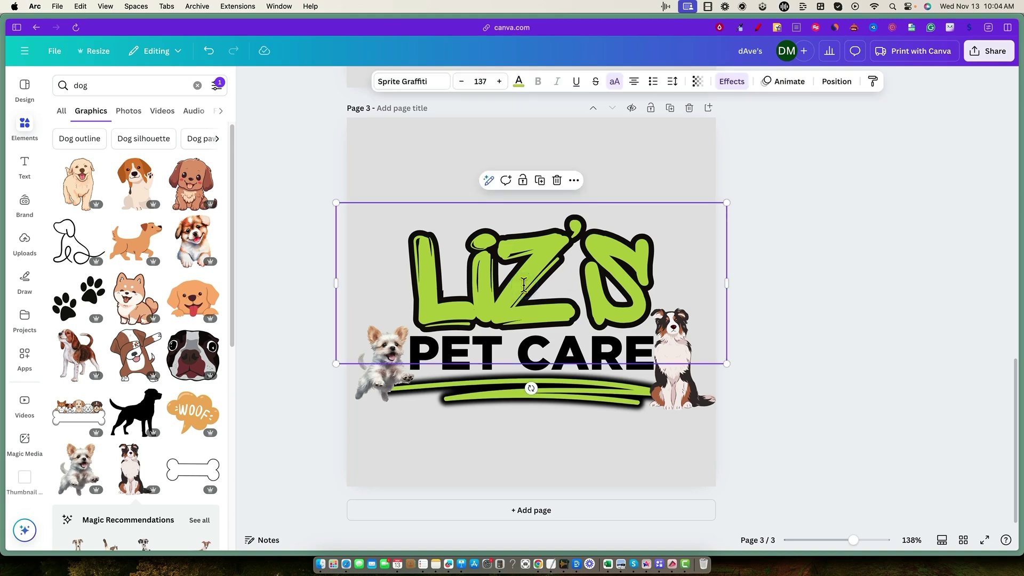
left_click(520, 83)
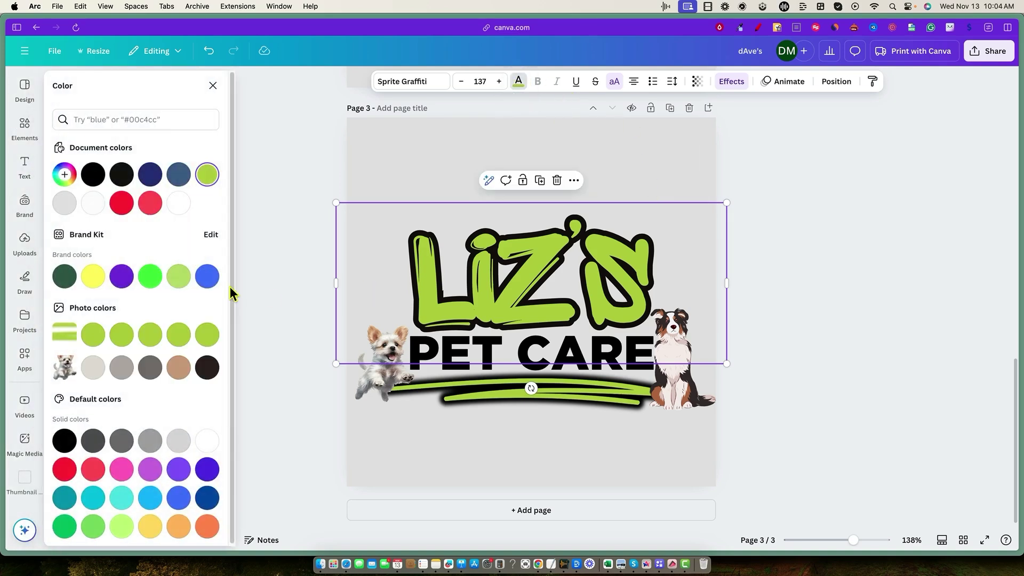
left_click(179, 526)
key("Escape")
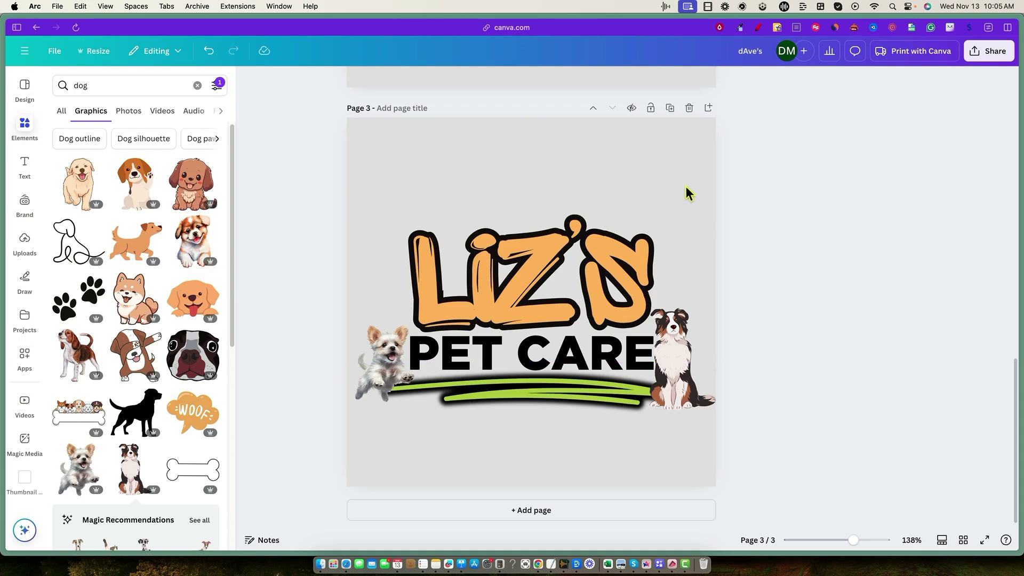
left_click(672, 166)
left_click(848, 175)
left_click(681, 164)
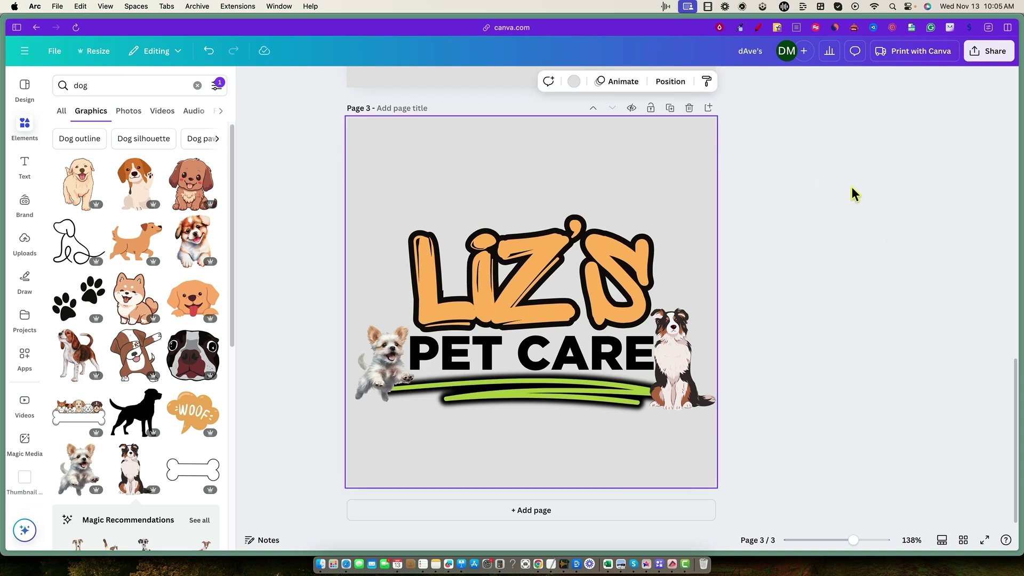
left_click(862, 166)
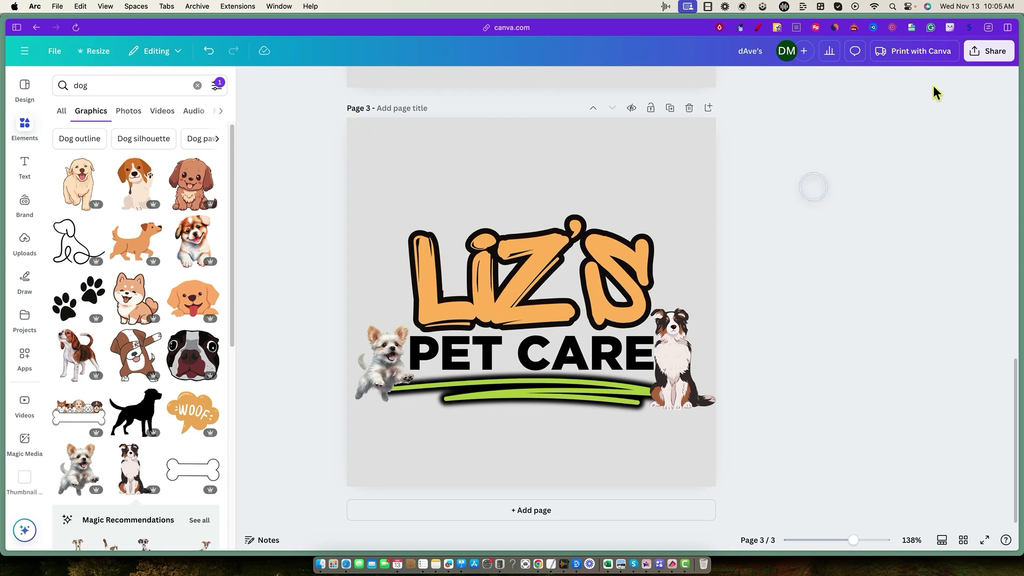
Download only page 3 as a PNG with a transparent background.
left_click(990, 53)
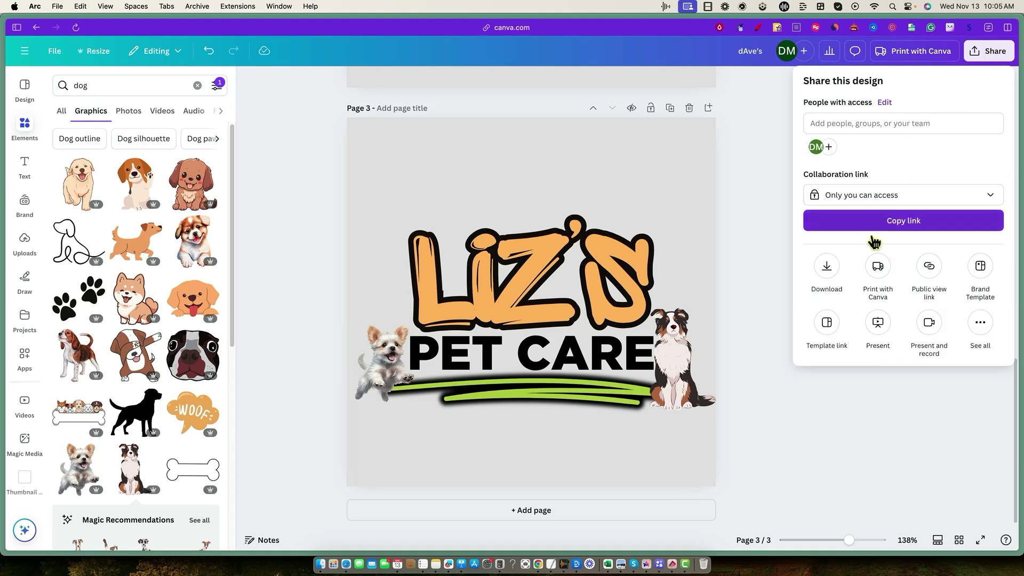
left_click(829, 267)
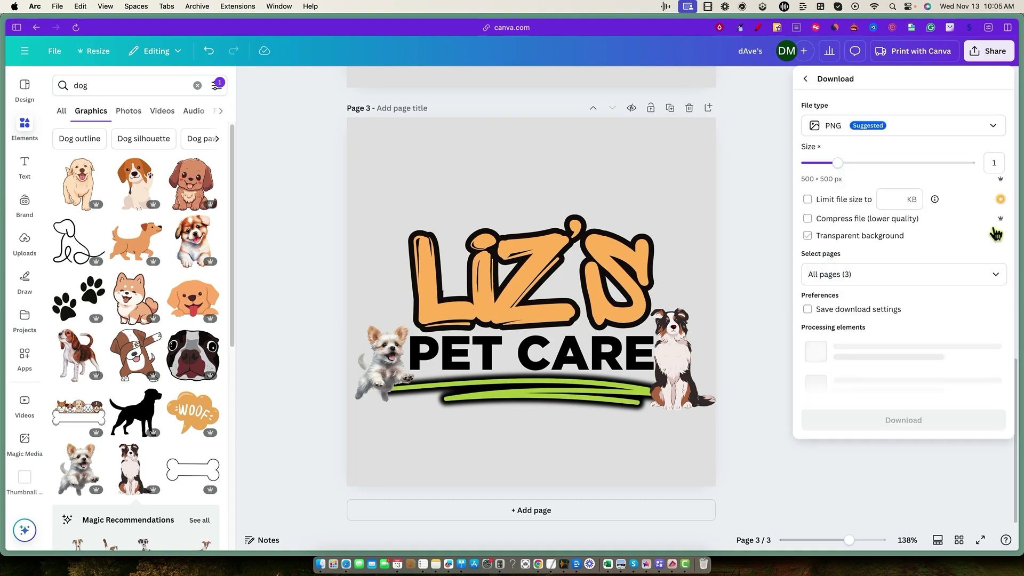
left_click(970, 276)
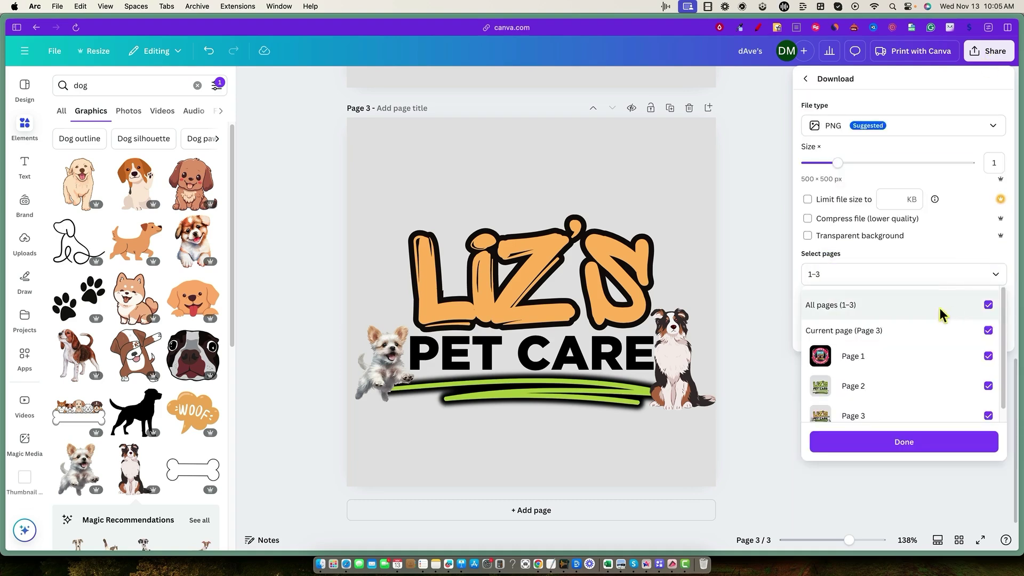
left_click(988, 305)
left_click(988, 416)
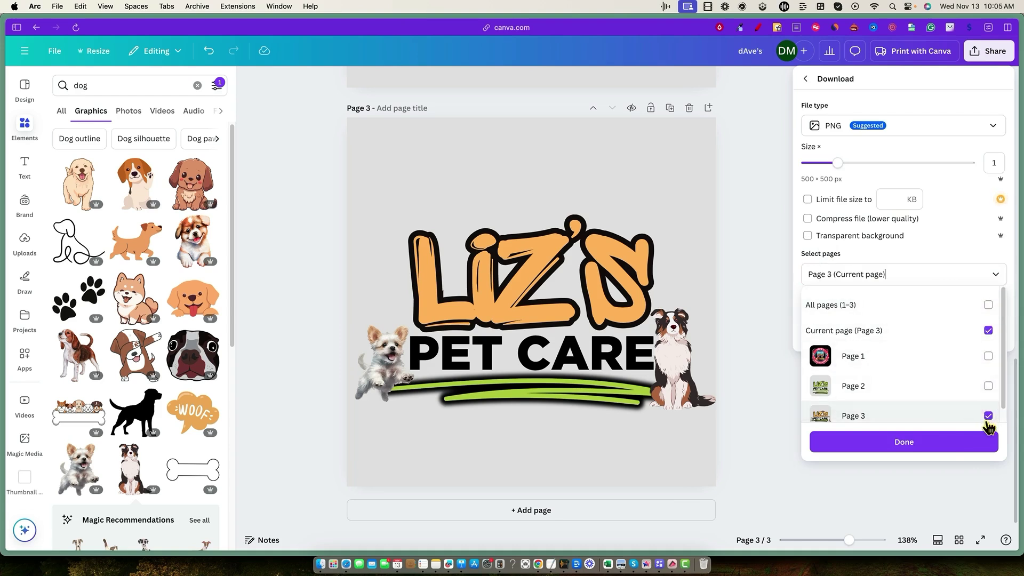
left_click(807, 240)
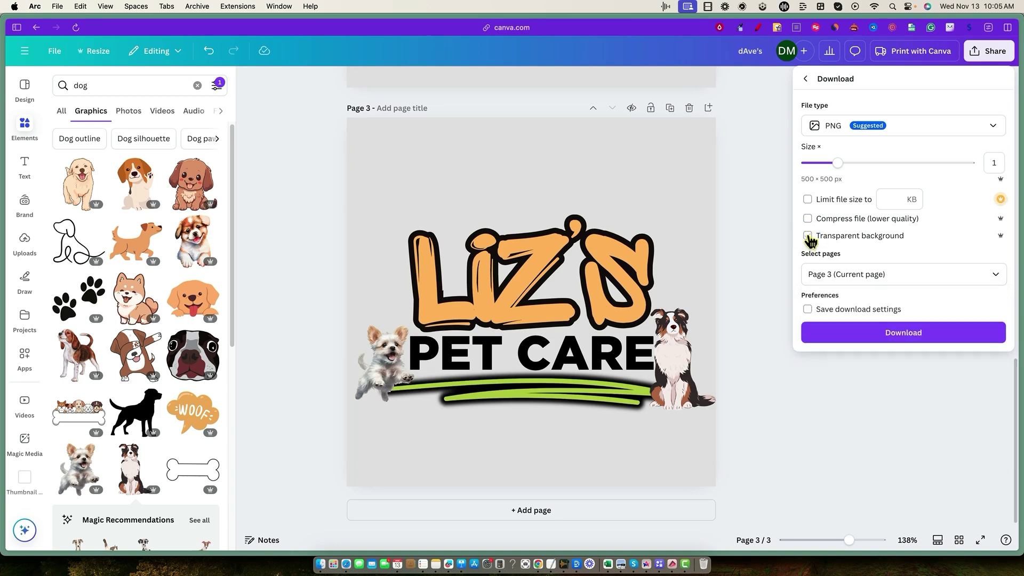
left_click(812, 240)
left_click(903, 335)
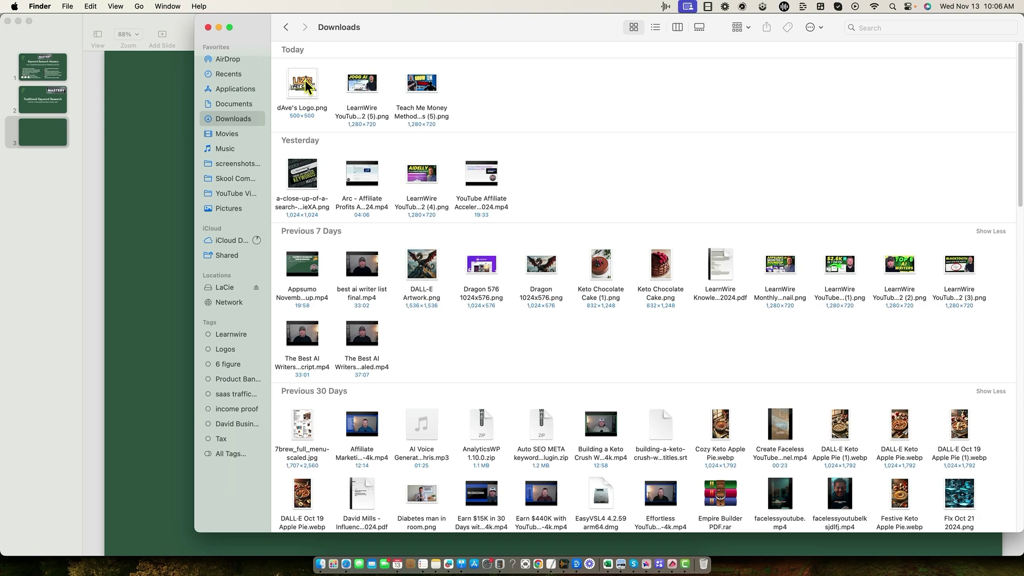
Place the downloaded logo PNG from the Downloads folder on the blank green Keynote slide, then enlarge and centre it.
left_click_drag(302, 85, 151, 313)
left_click_drag(206, 203, 456, 245)
left_click_drag(539, 351, 732, 446)
left_click_drag(617, 368, 629, 246)
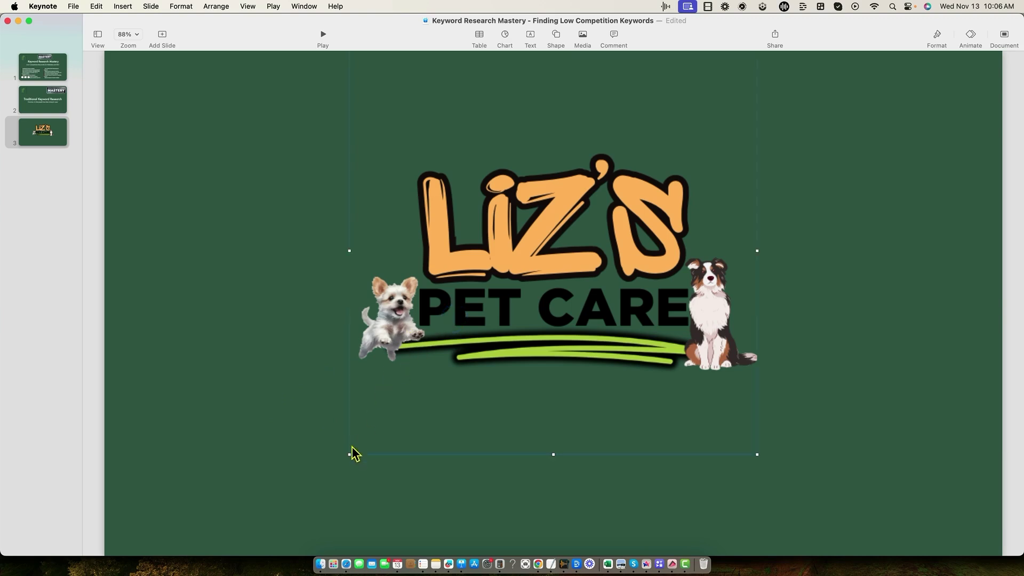
Shrink the logo into the slide's upper-right corner, then enlarge it to more than half the slide's width.
left_click_drag(349, 454, 543, 258)
left_click_drag(675, 164, 912, 119)
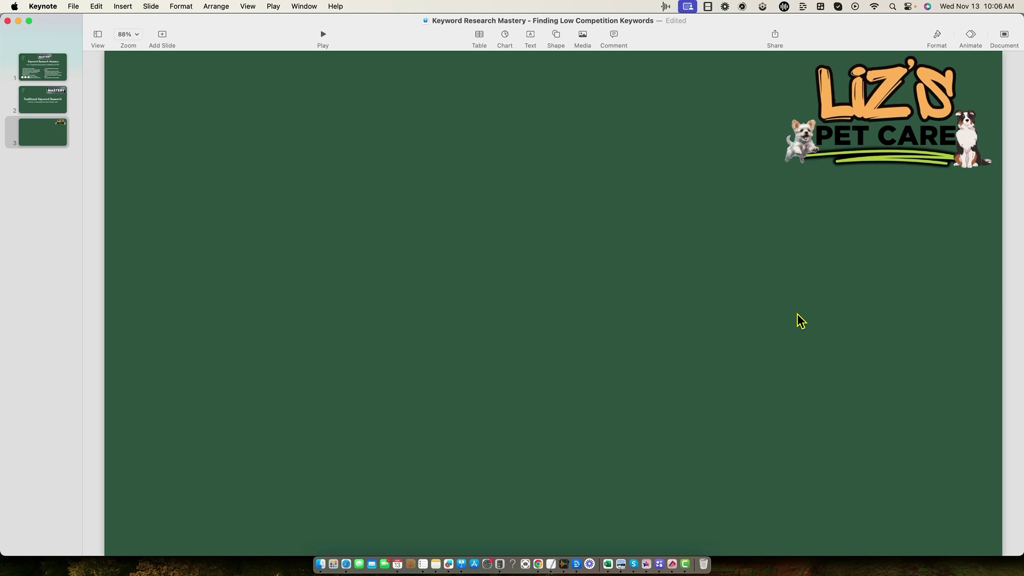
left_click(879, 103)
left_click_drag(779, 210, 365, 482)
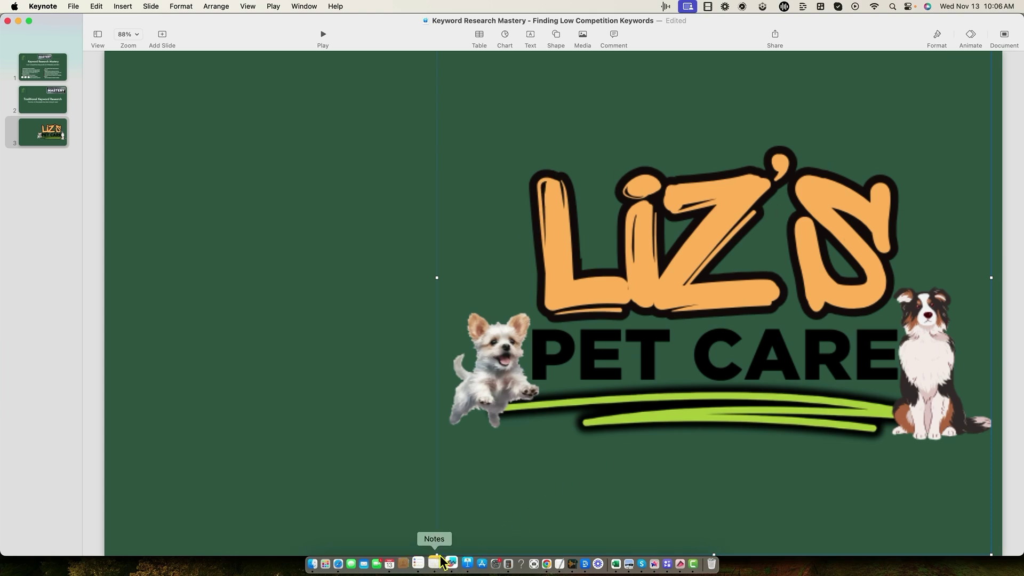
left_click(480, 455)
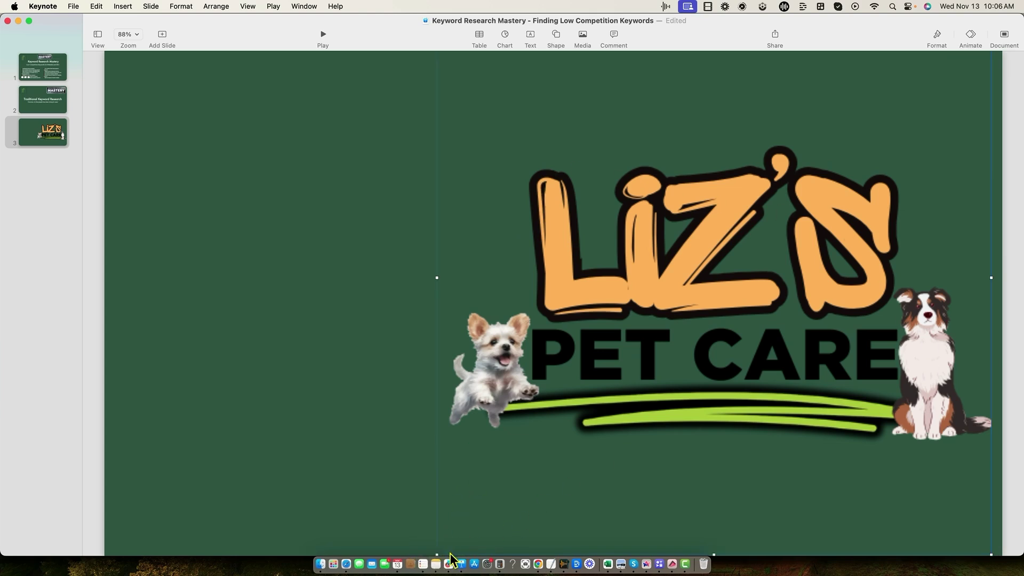
Scale the logo down to about a third of the slide's width and place it in the slide's upper-left corner.
left_click_drag(747, 195, 496, 331)
left_click_drag(725, 142, 462, 404)
left_click_drag(376, 496, 614, 352)
left_click(365, 500)
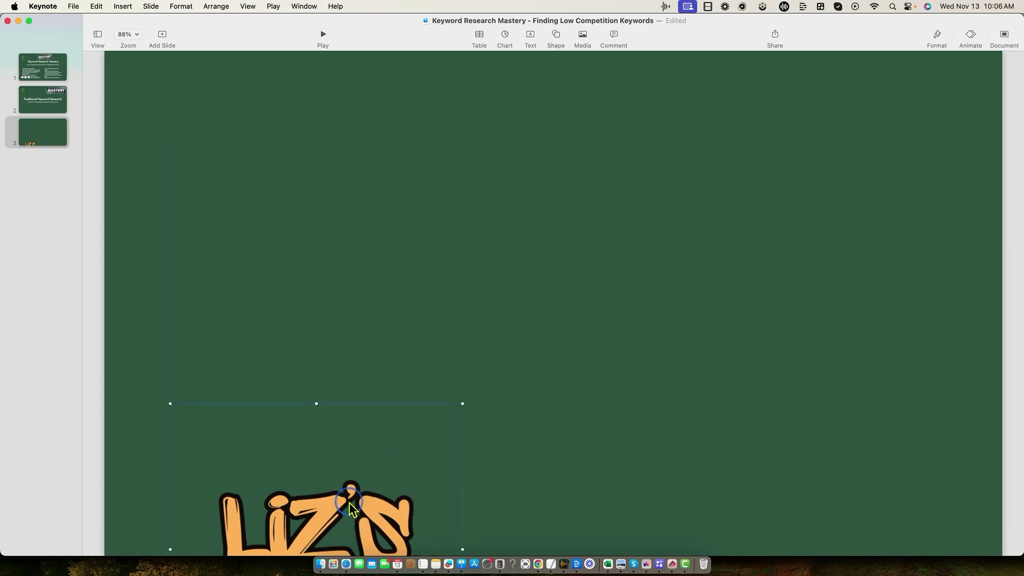
left_click_drag(347, 507, 274, 117)
left_click_drag(498, 310, 203, 134)
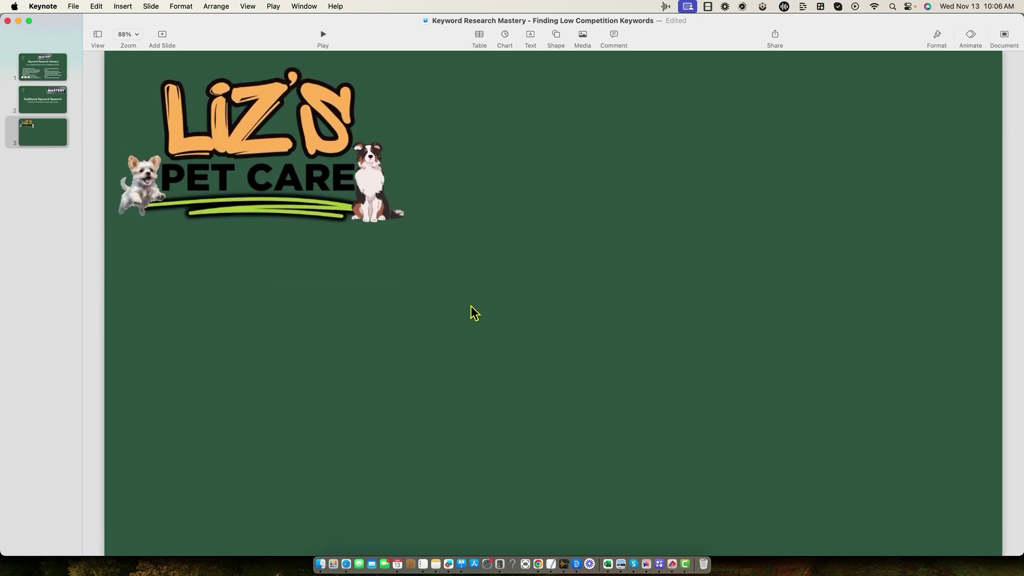
Switch back to Canva and set the design's download file type to SVG.
key("super+Tab")
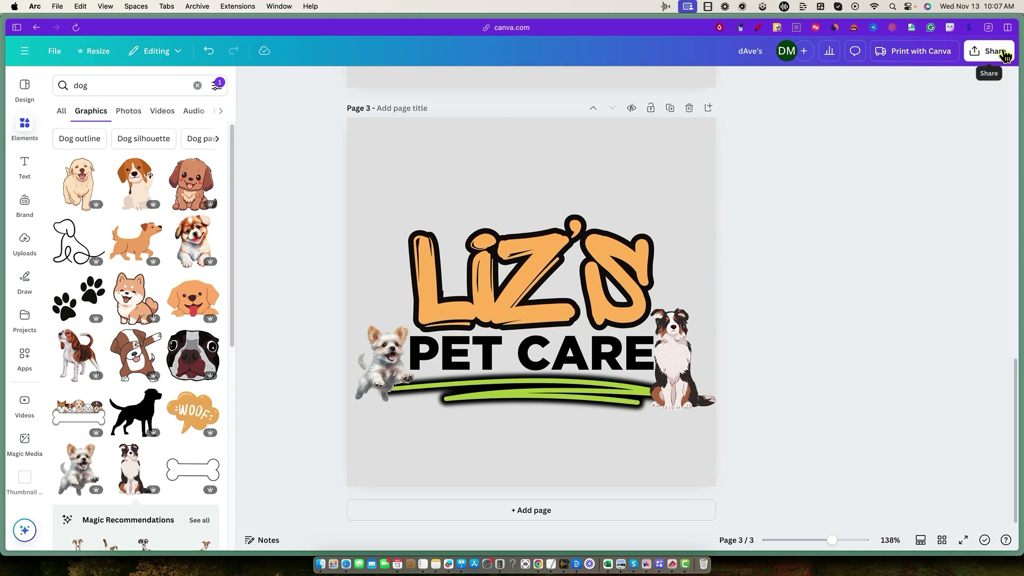
left_click(1005, 56)
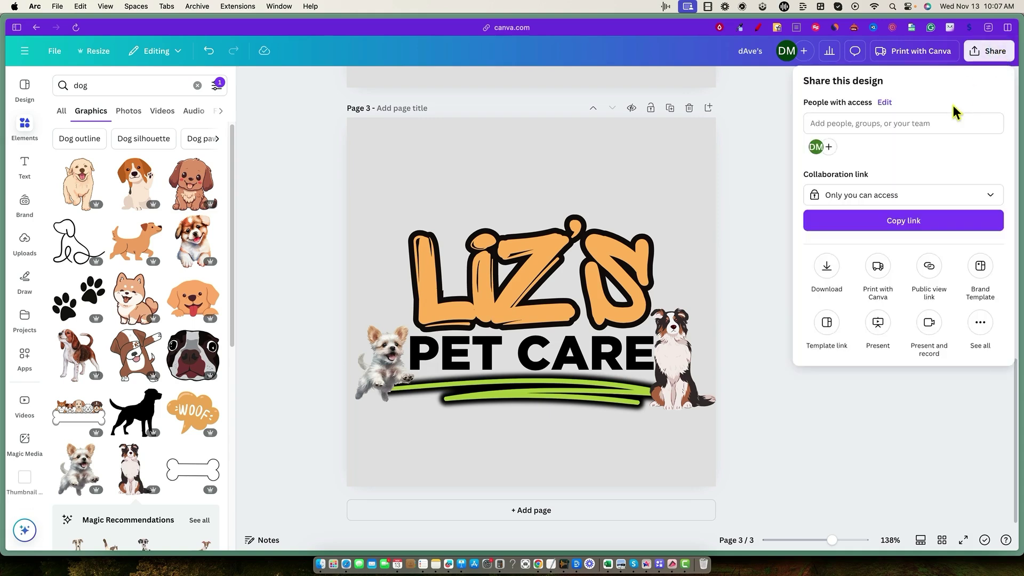
left_click(828, 272)
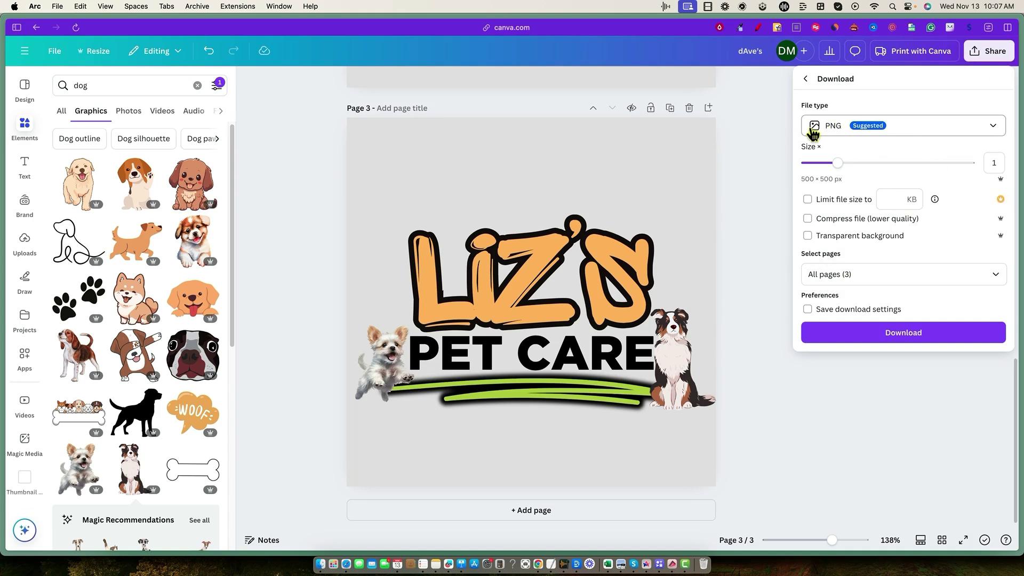
left_click(976, 127)
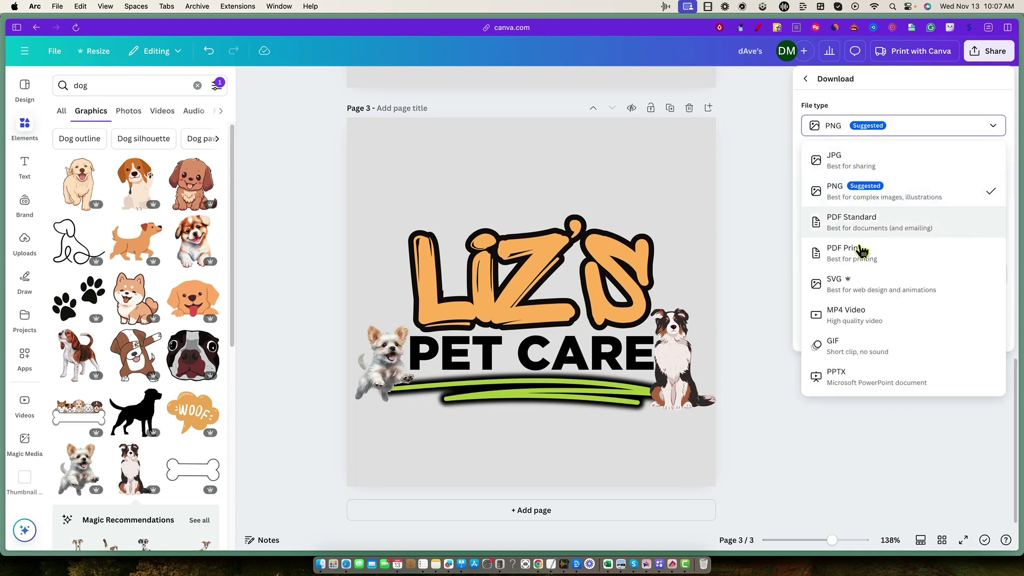
left_click(877, 290)
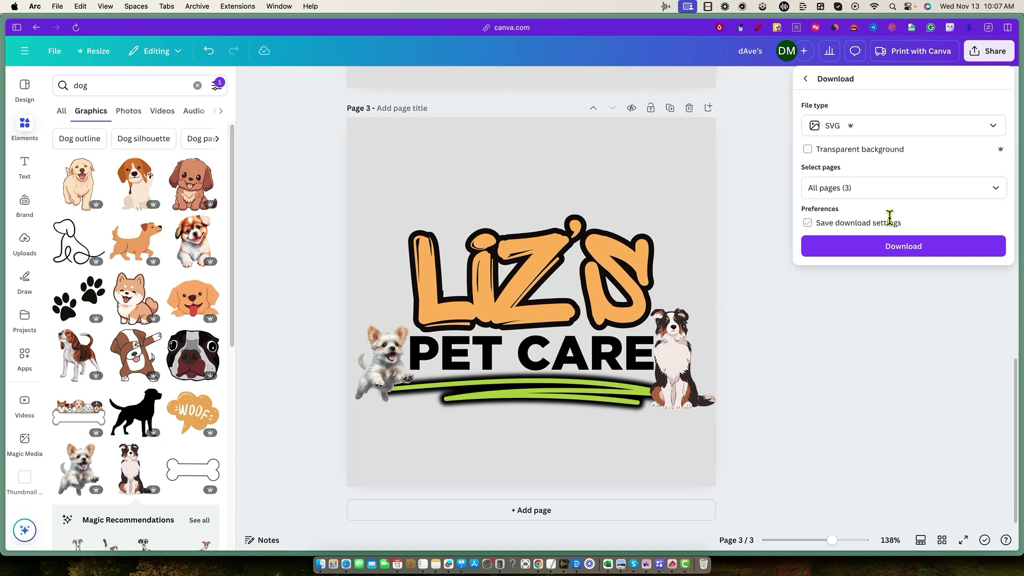
Restrict the SVG download to page 3 only, enable the transparent background and download the file.
left_click(989, 192)
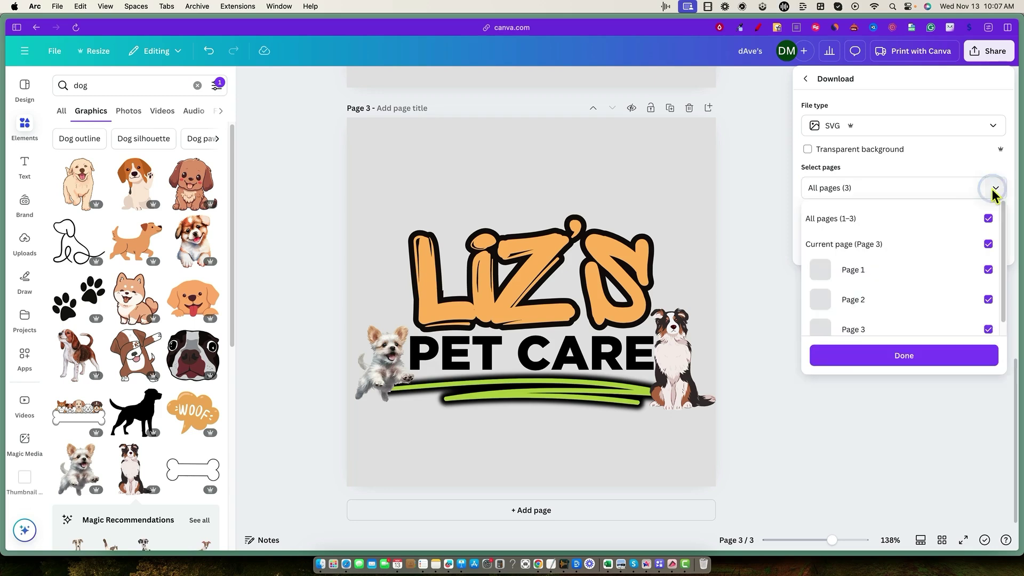
left_click(928, 214)
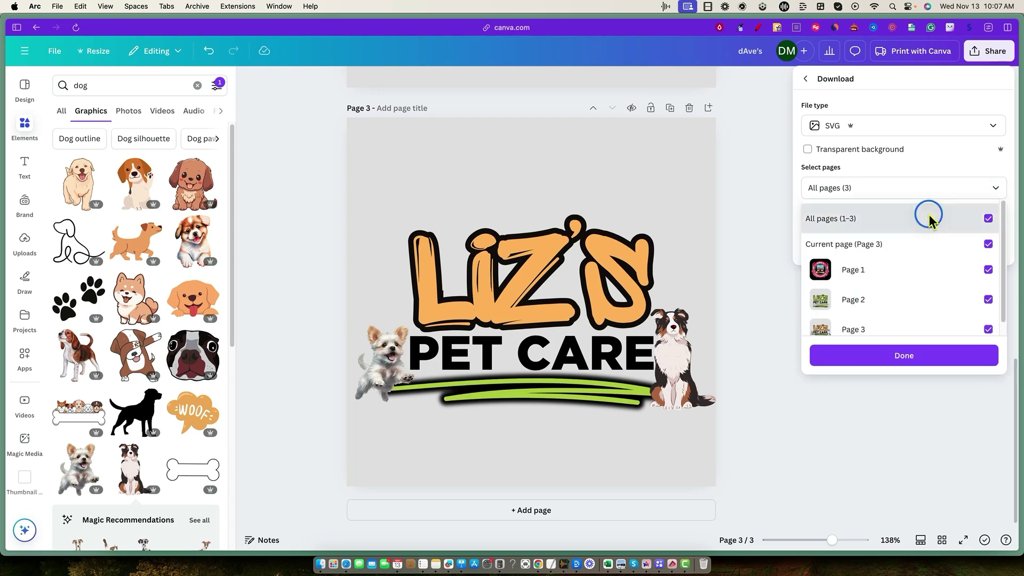
left_click(987, 332)
left_click(902, 350)
left_click(808, 150)
left_click(902, 248)
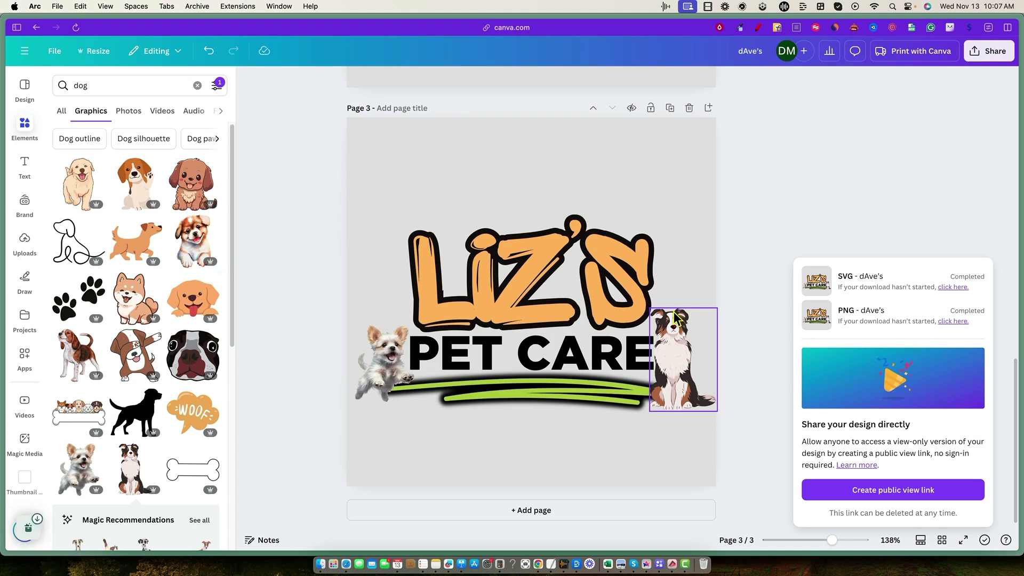
key("Escape")
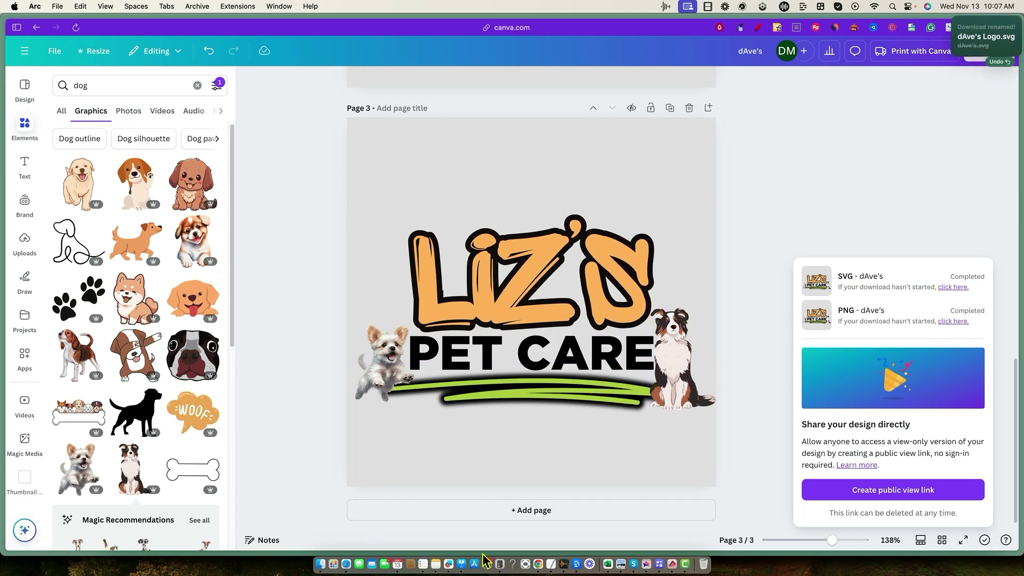
Switch to Keynote and place the downloaded logo SVG from the Downloads folder on the slide, just right of the PNG logo.
left_click(463, 565)
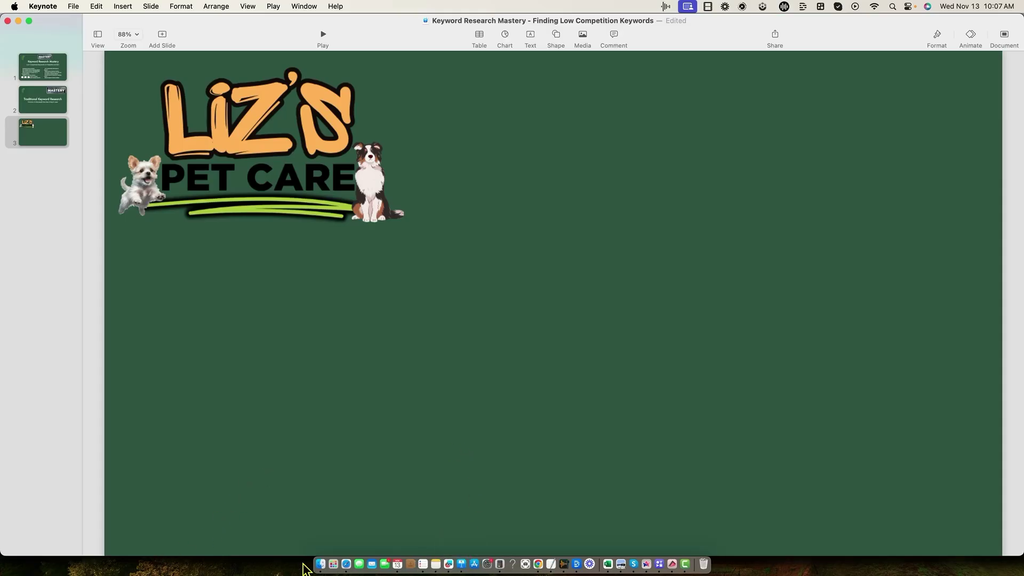
left_click(320, 564)
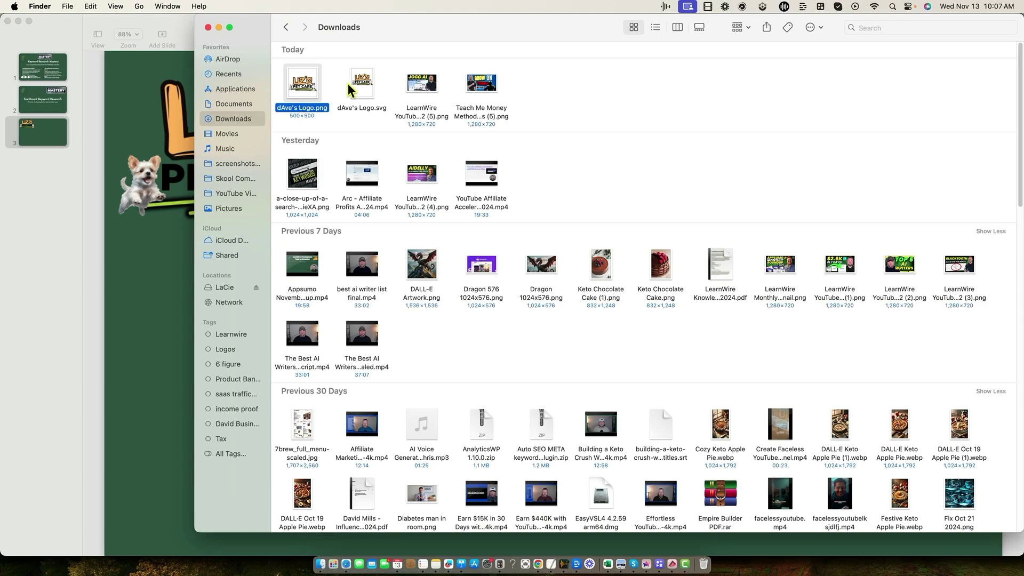
left_click(695, 111)
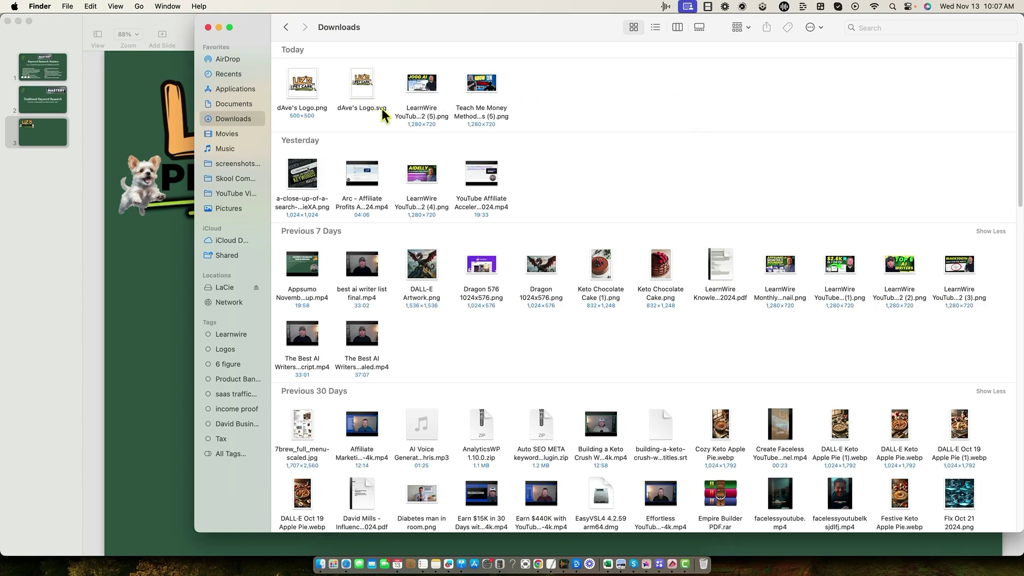
left_click_drag(179, 256, 139, 329)
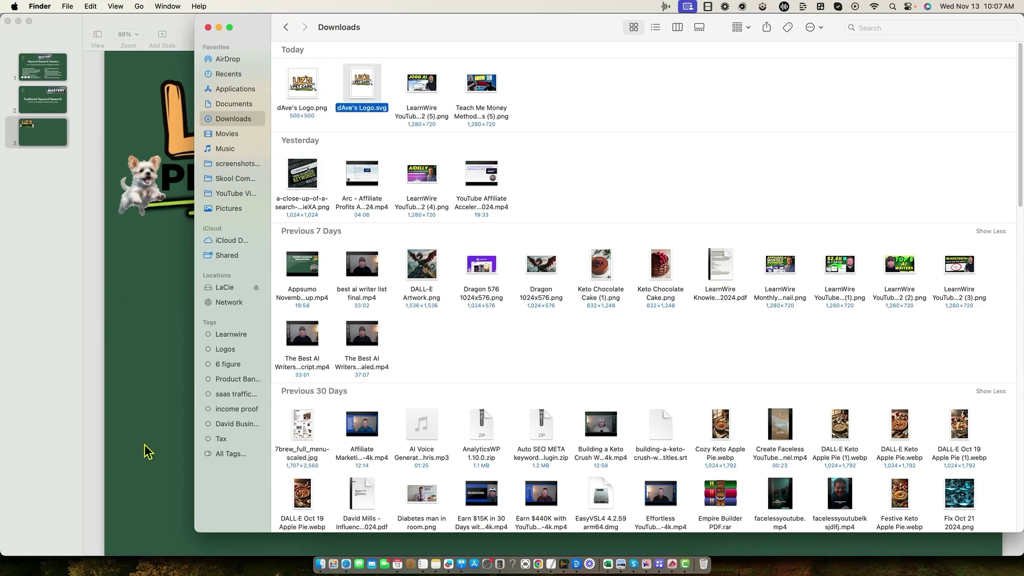
left_click_drag(219, 307, 482, 136)
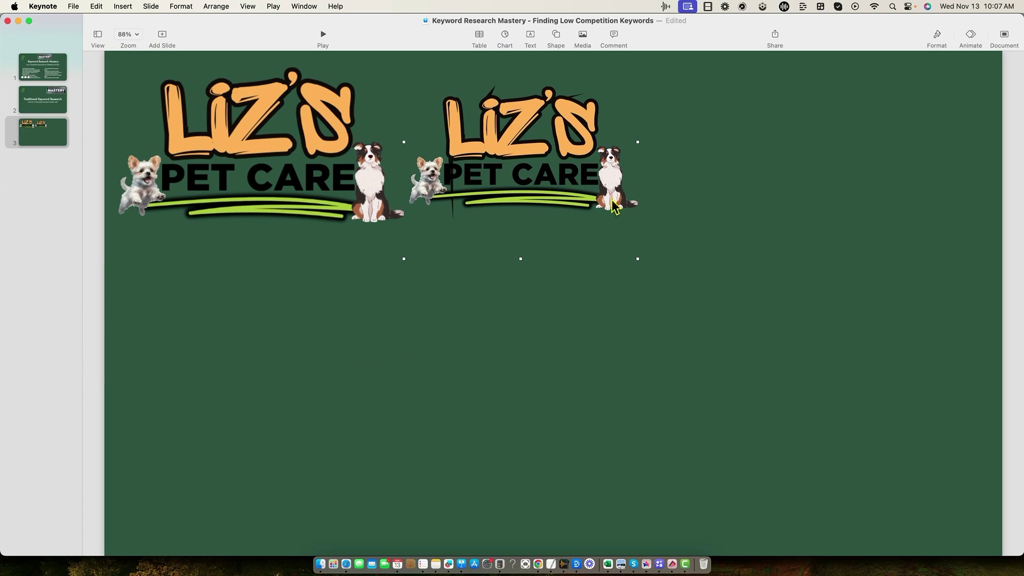
Enlarge the SVG logo to roughly two thirds of the slide's width and position it right of the smaller PNG logo.
left_click_drag(638, 260, 910, 572)
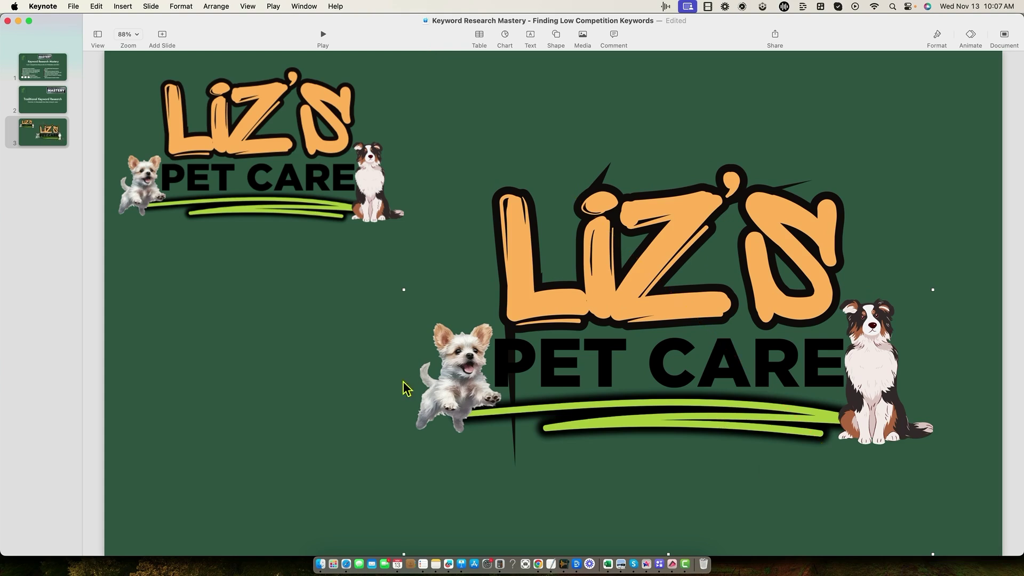
left_click_drag(613, 355, 587, 296)
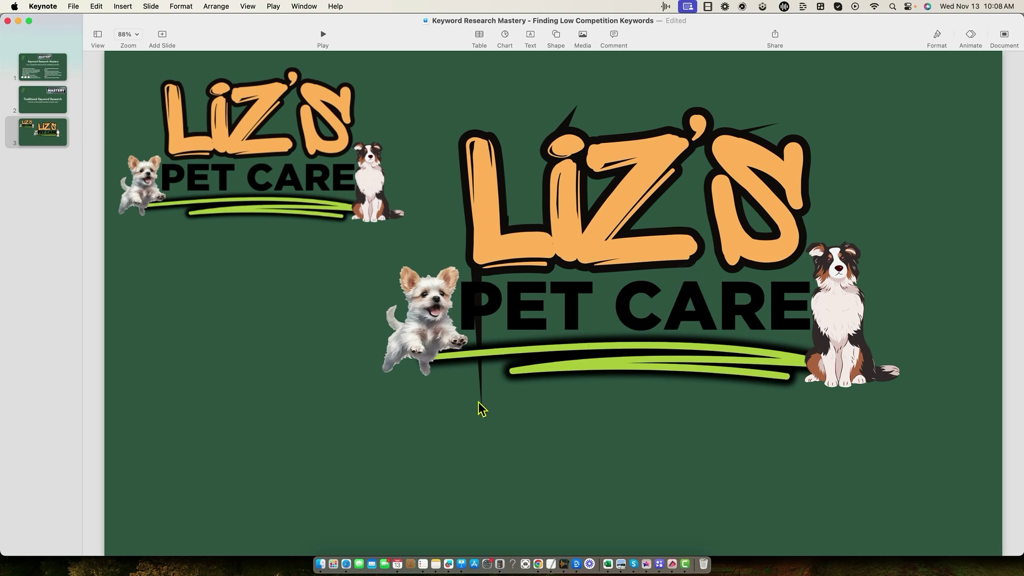
left_click_drag(513, 261, 630, 218)
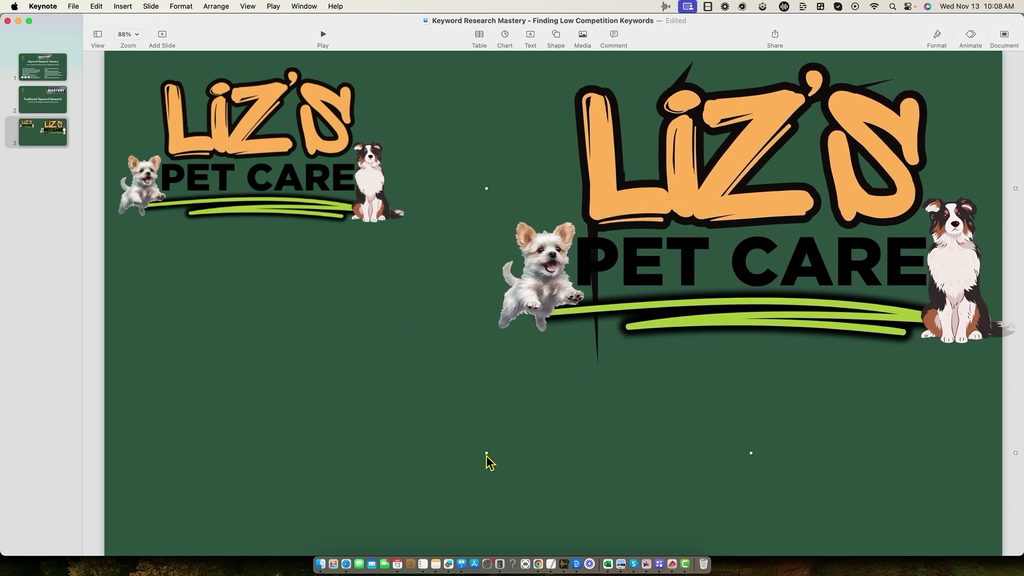
left_click_drag(485, 451, 297, 382)
left_click_drag(652, 224, 604, 239)
left_click(280, 369)
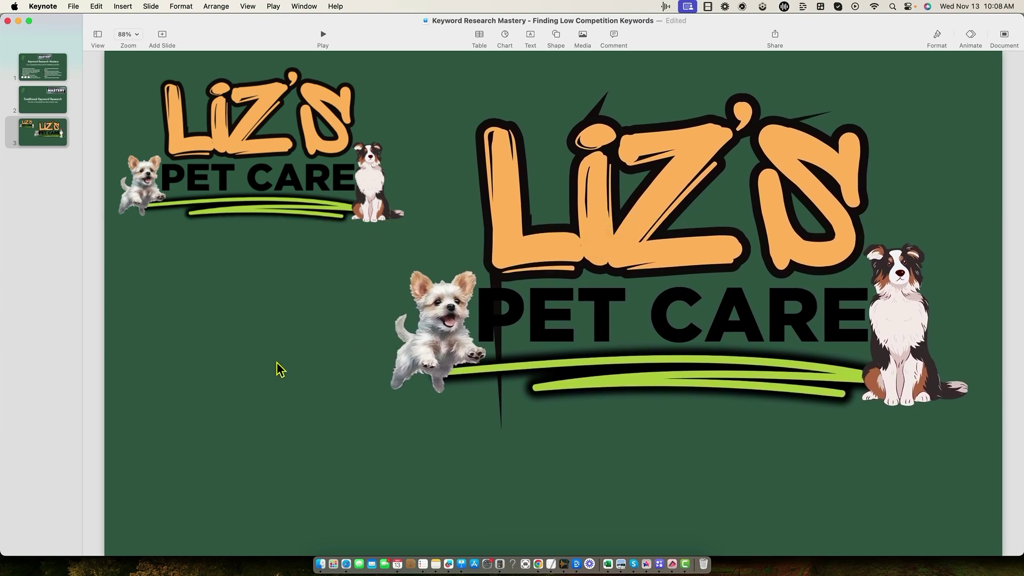